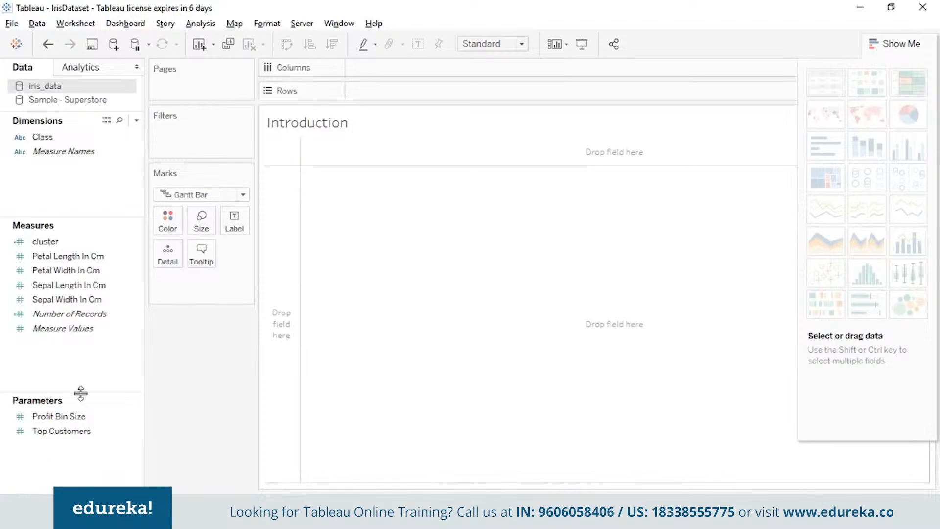
Select the Sample - Superstore data source and look through the columns of its Orders table on the data source page
{"action": "left_click", "coordinate": [69, 100]}
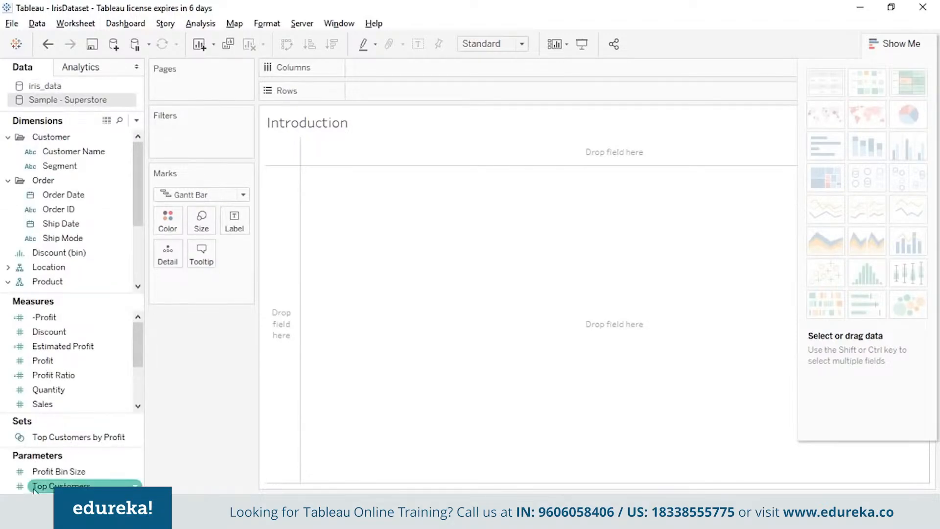
{"action": "left_click", "coordinate": [31, 503]}
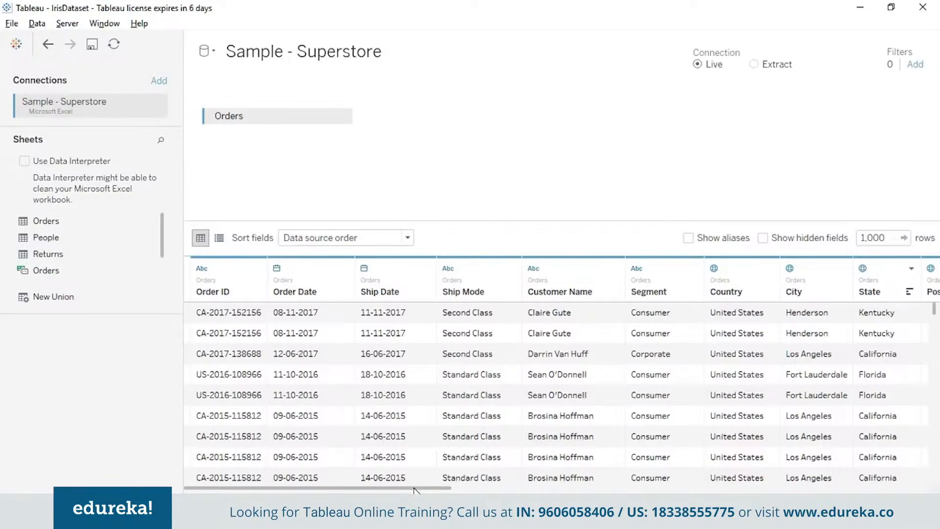
{"action": "left_click_drag", "start_coordinate": [416, 488], "coordinate": [593, 487]}
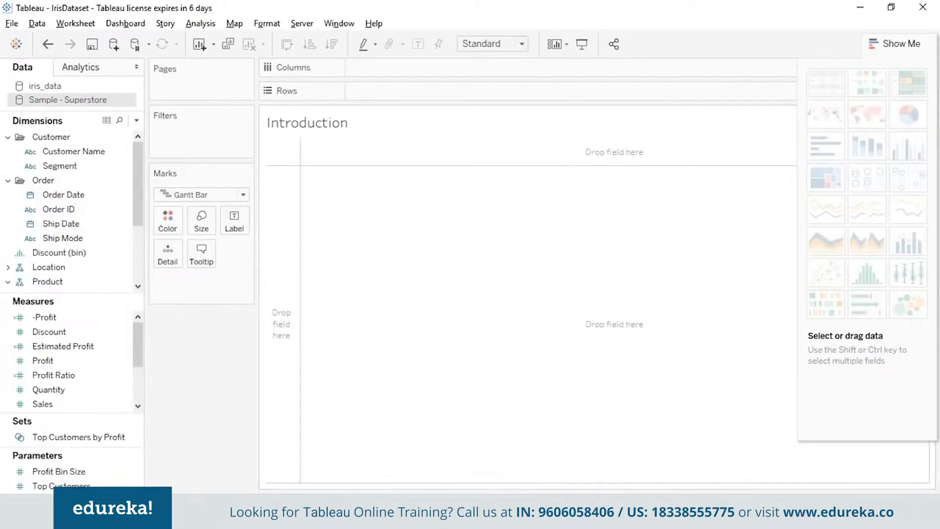
On the Forecasting worksheet, plot the sum of Sales as rows against the year of Order Date as columns
{"action": "key", "text": "ctrl+Tab"}
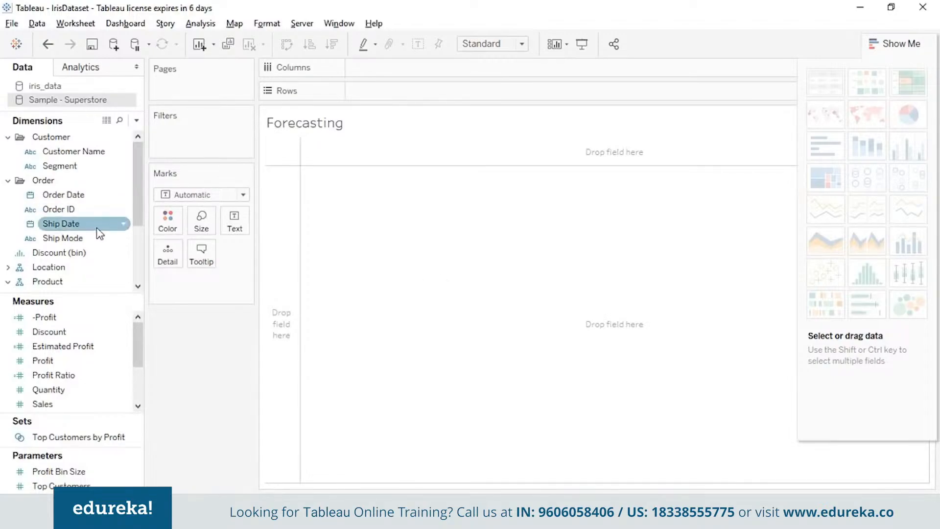
{"action": "left_click", "coordinate": [86, 194]}
{"action": "left_click_drag", "start_coordinate": [86, 193], "coordinate": [406, 67]}
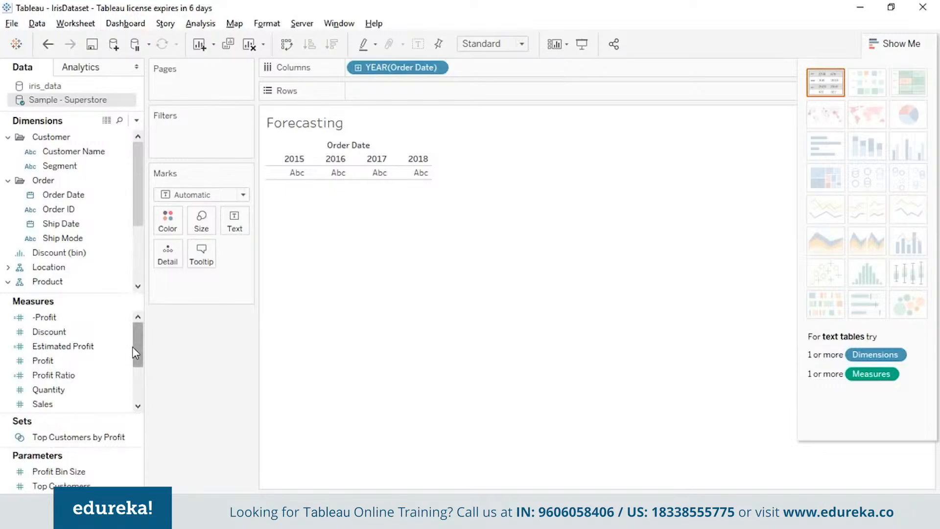
{"action": "left_click", "coordinate": [102, 404]}
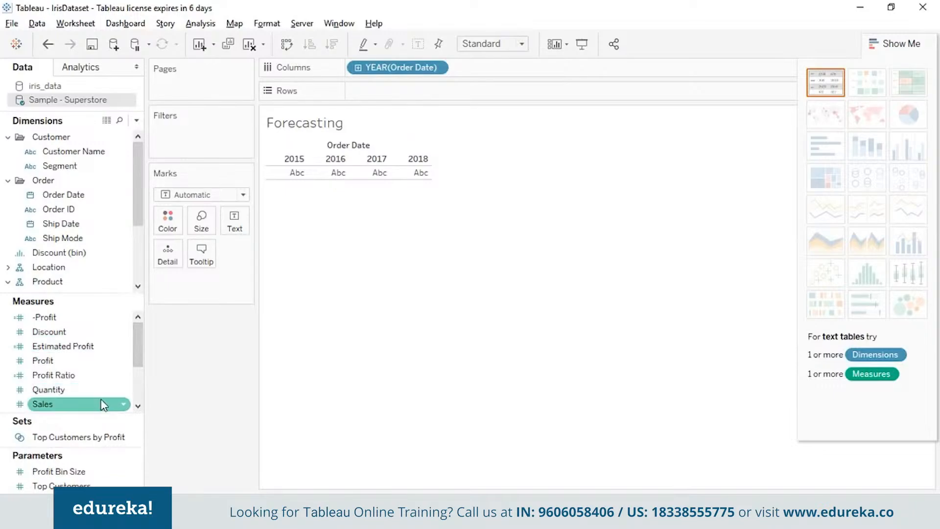
{"action": "left_click_drag", "start_coordinate": [102, 403], "coordinate": [430, 86]}
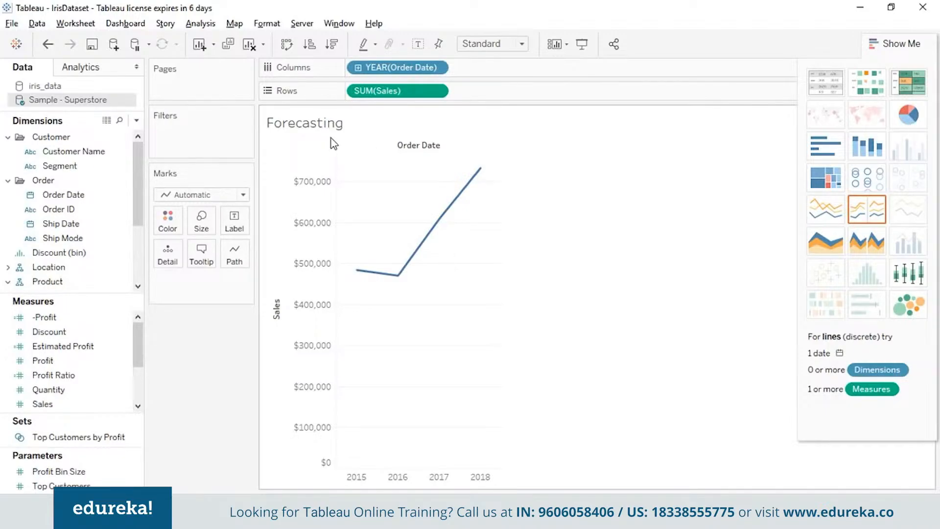
Show a forecast on the yearly Sales line chart
{"action": "left_click", "coordinate": [199, 24]}
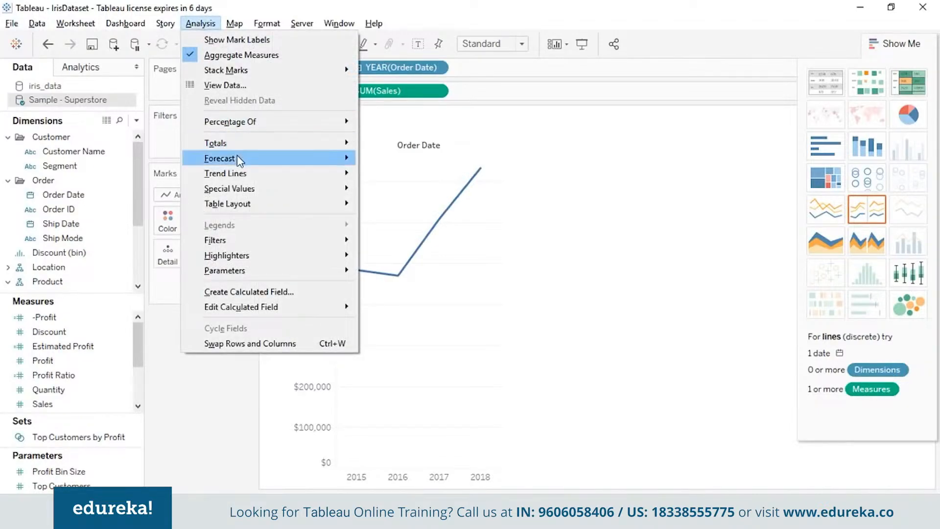
{"action": "mouse_move", "coordinate": [239, 158]}
{"action": "left_click", "coordinate": [404, 161]}
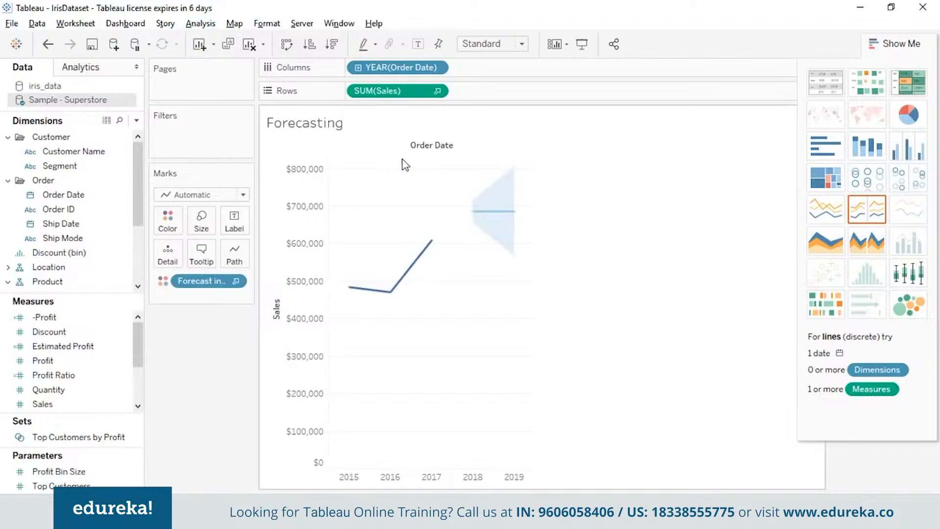
Review the model and aggregation choices in the forecast options and set the forecast length to exactly 2 years
{"action": "left_click", "coordinate": [493, 222]}
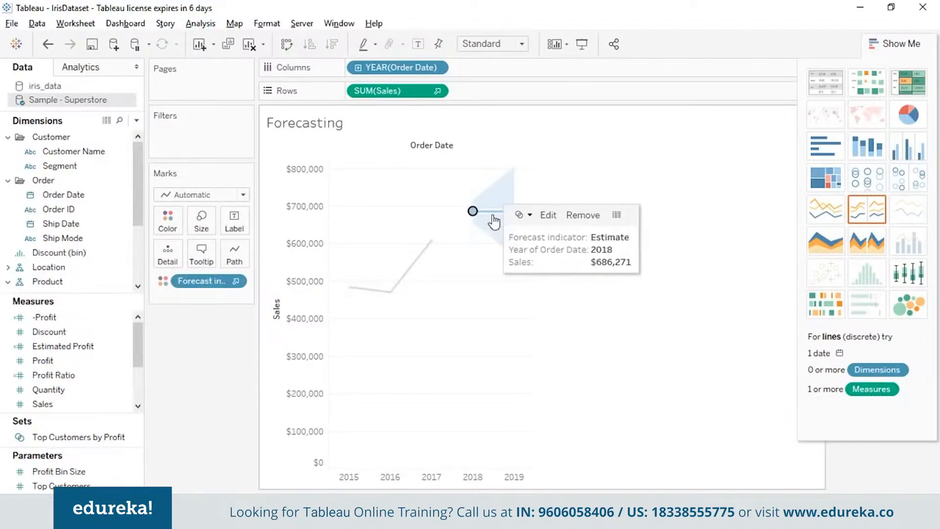
{"action": "left_click", "coordinate": [549, 216]}
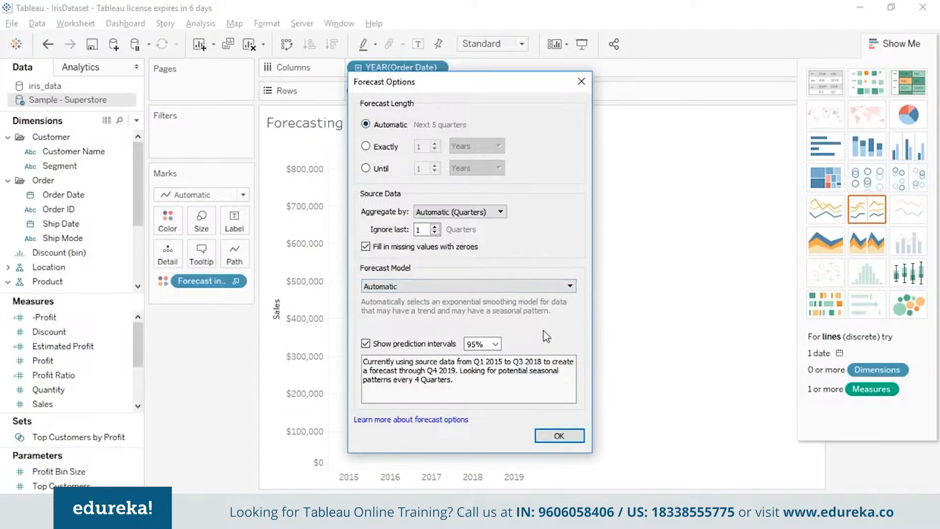
{"action": "left_click", "coordinate": [570, 287]}
{"action": "left_click", "coordinate": [571, 289]}
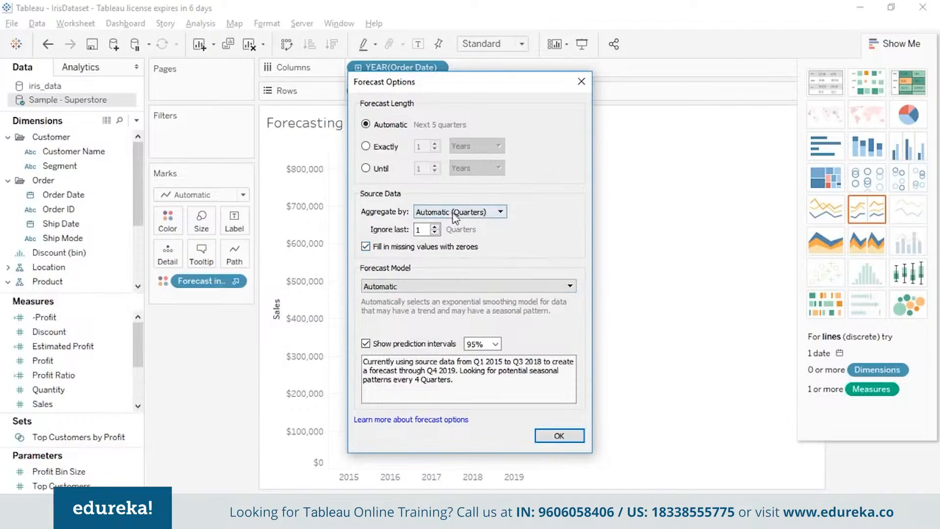
{"action": "left_click", "coordinate": [500, 213]}
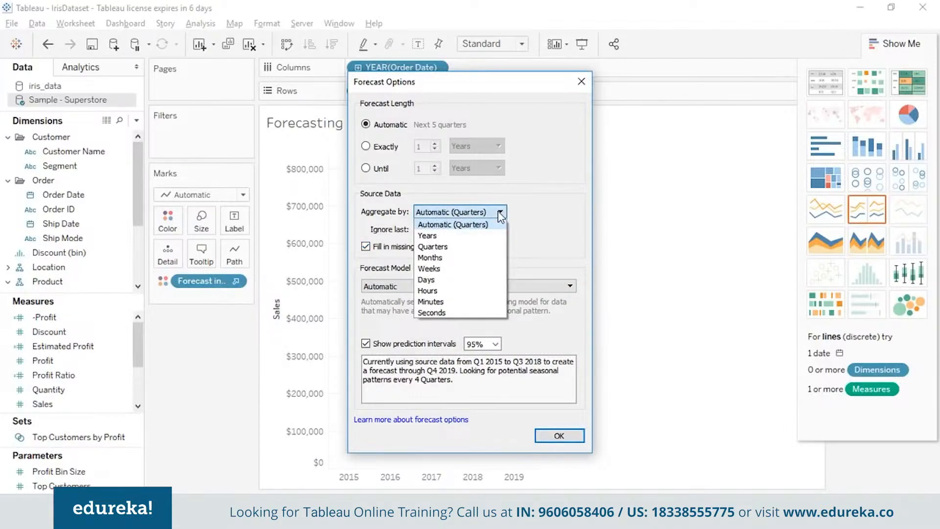
{"action": "left_click", "coordinate": [499, 214]}
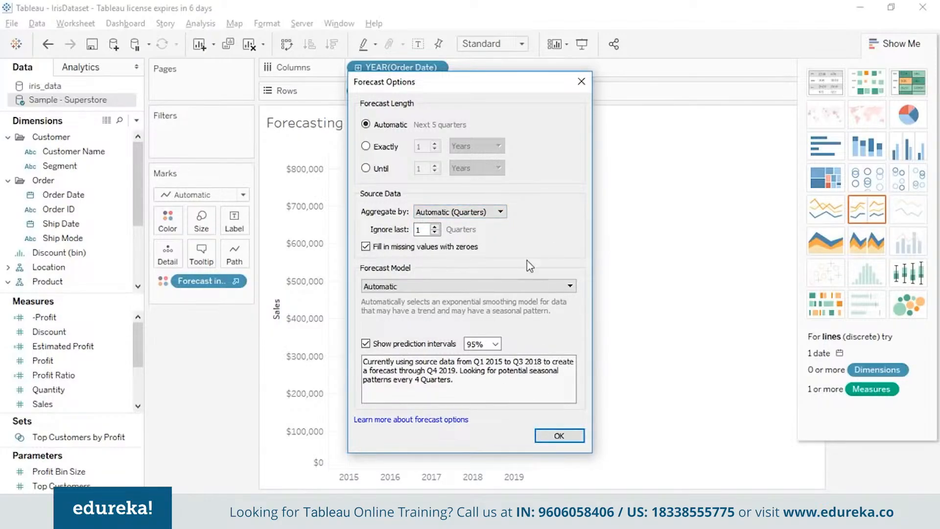
{"action": "left_click", "coordinate": [366, 146]}
{"action": "left_click", "coordinate": [366, 168]}
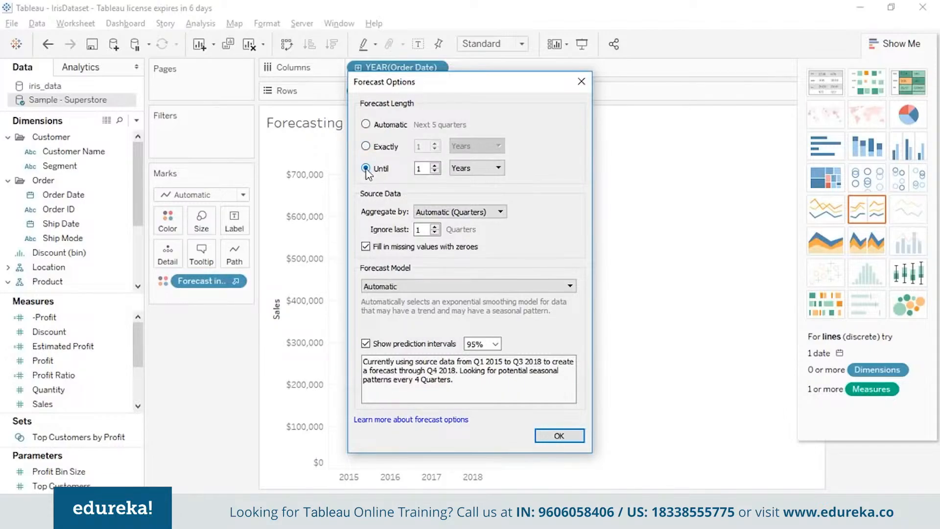
{"action": "left_click", "coordinate": [366, 146]}
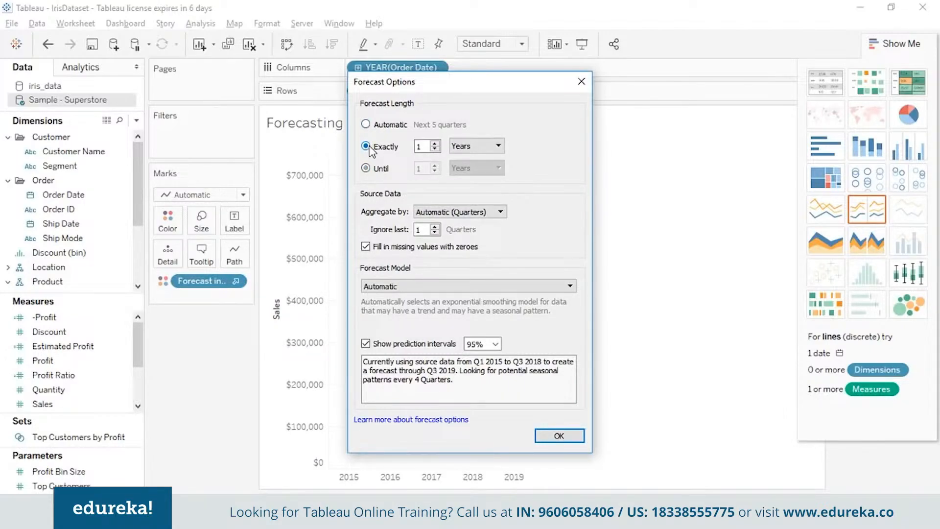
{"action": "left_click", "coordinate": [434, 144]}
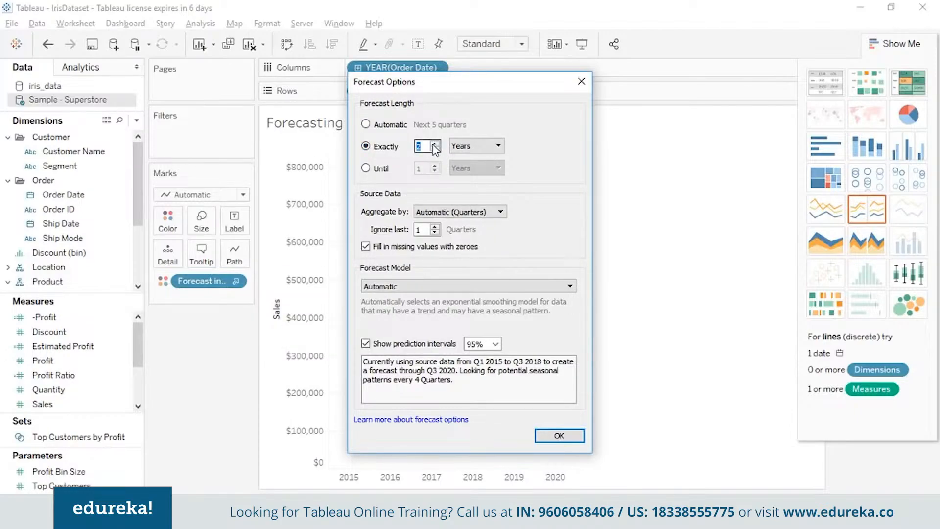
{"action": "left_click", "coordinate": [554, 437]}
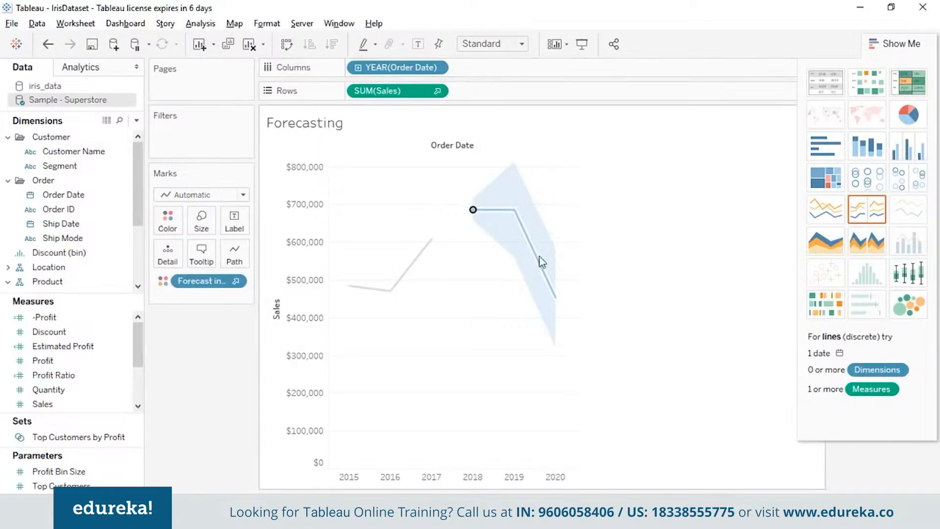
Read the forecast description for the Sales line with its summary values shown as percentages, and close it
{"action": "right_click", "coordinate": [523, 209]}
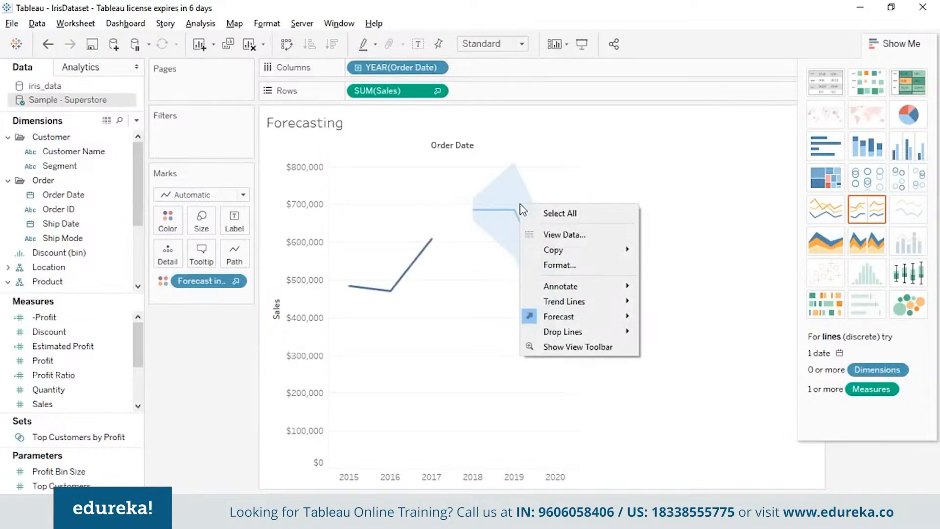
{"action": "left_click", "coordinate": [501, 211]}
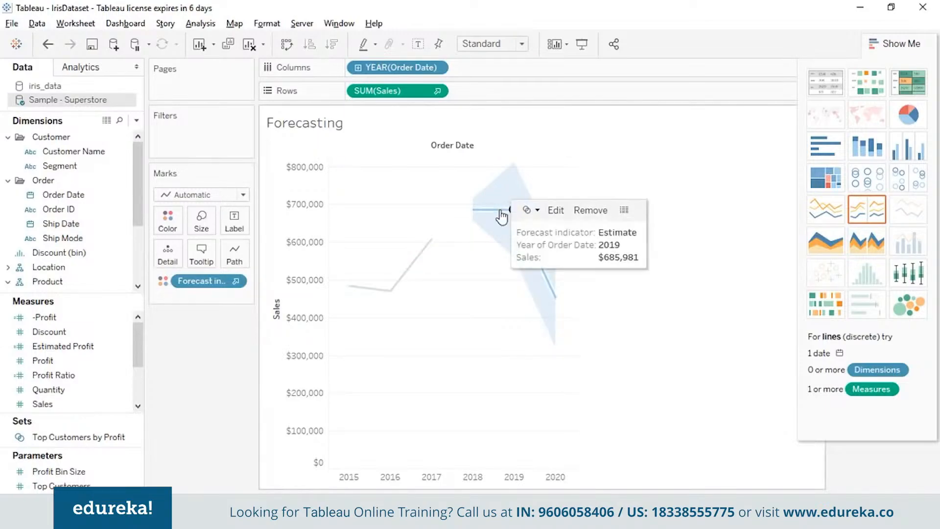
{"action": "right_click", "coordinate": [502, 216]}
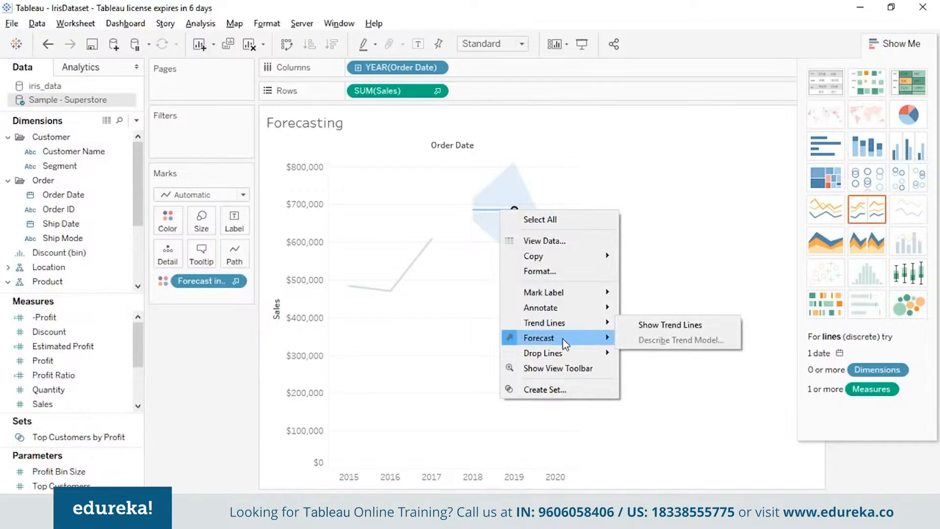
{"action": "mouse_move", "coordinate": [565, 343]}
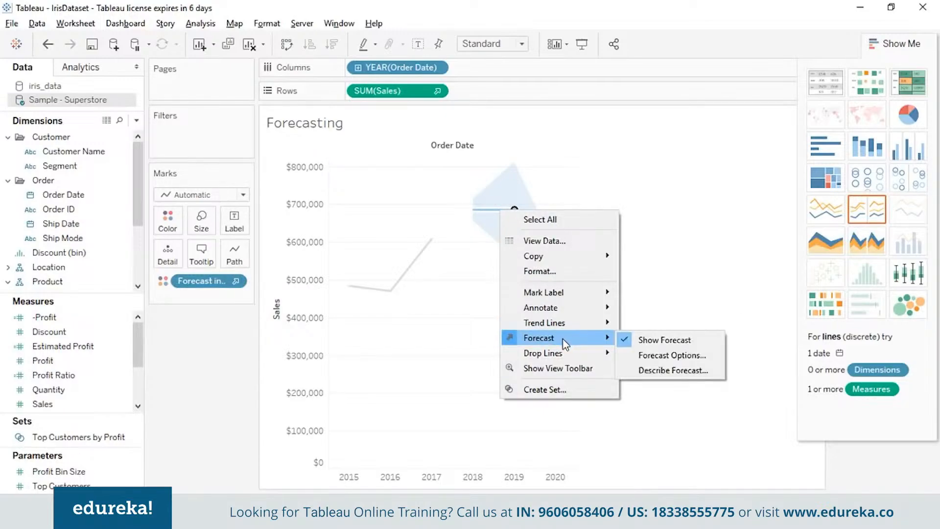
{"action": "left_click", "coordinate": [655, 370]}
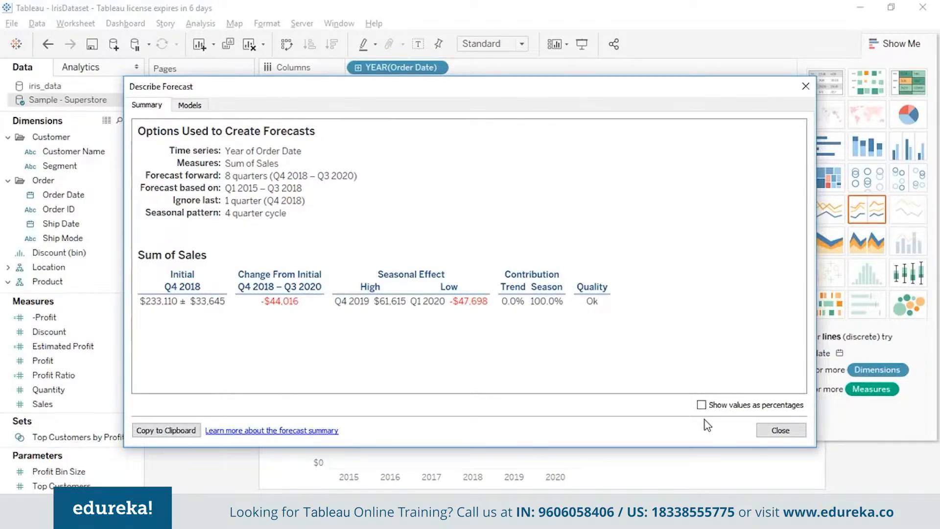
{"action": "left_click", "coordinate": [702, 405]}
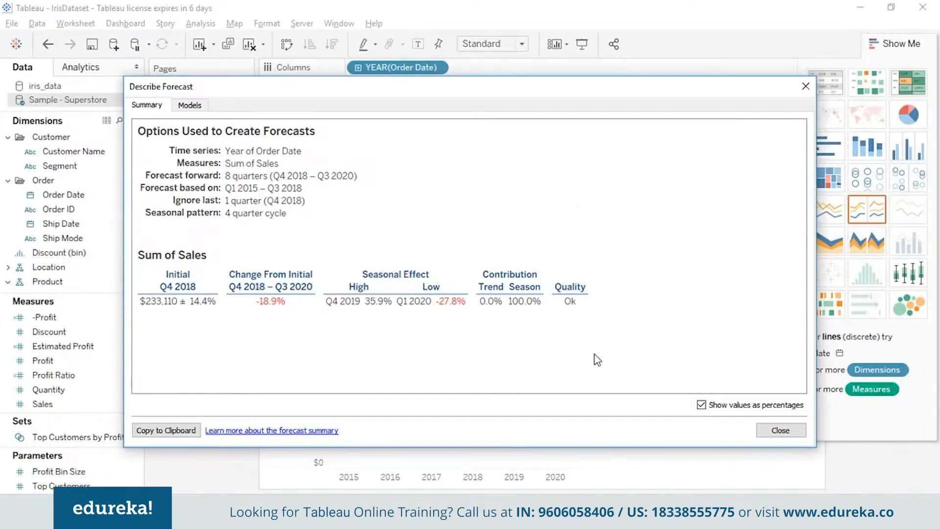
{"action": "left_click", "coordinate": [781, 431]}
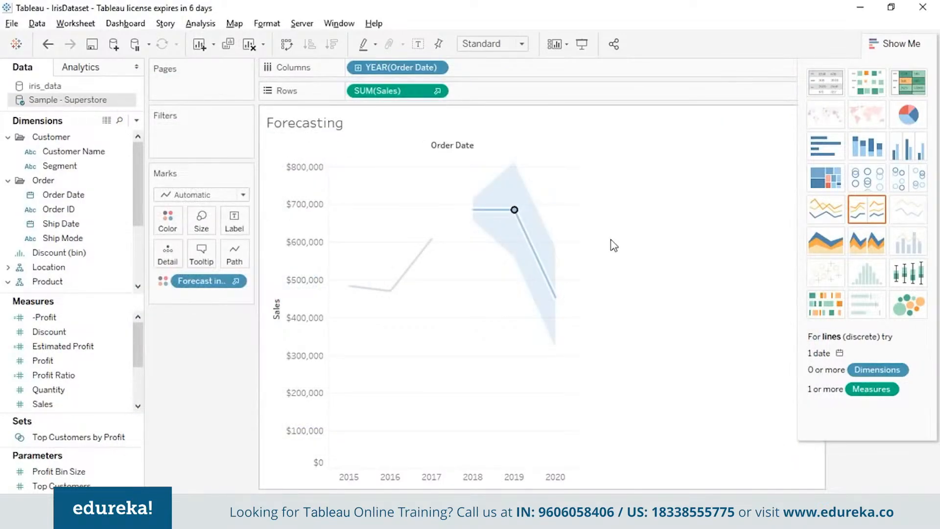
{"action": "key", "text": "alt+Tab"}
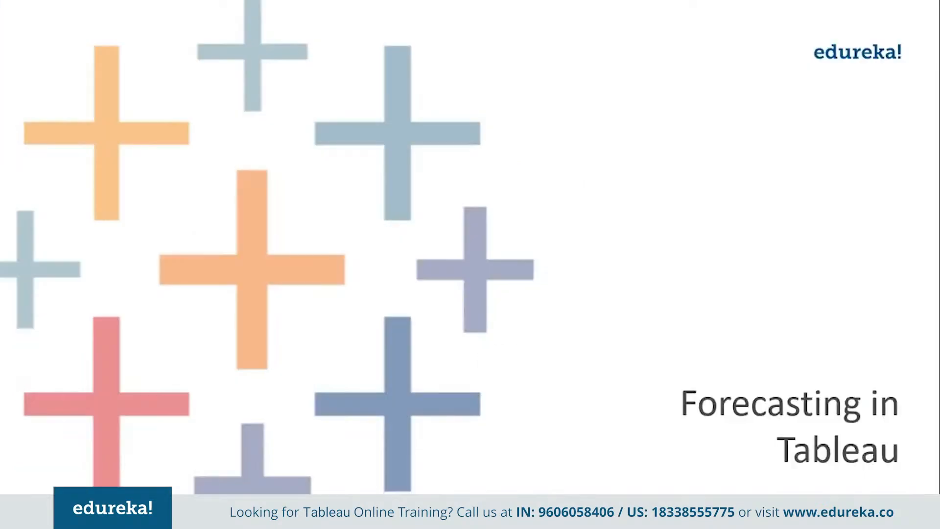
{"action": "key", "text": "Right"}
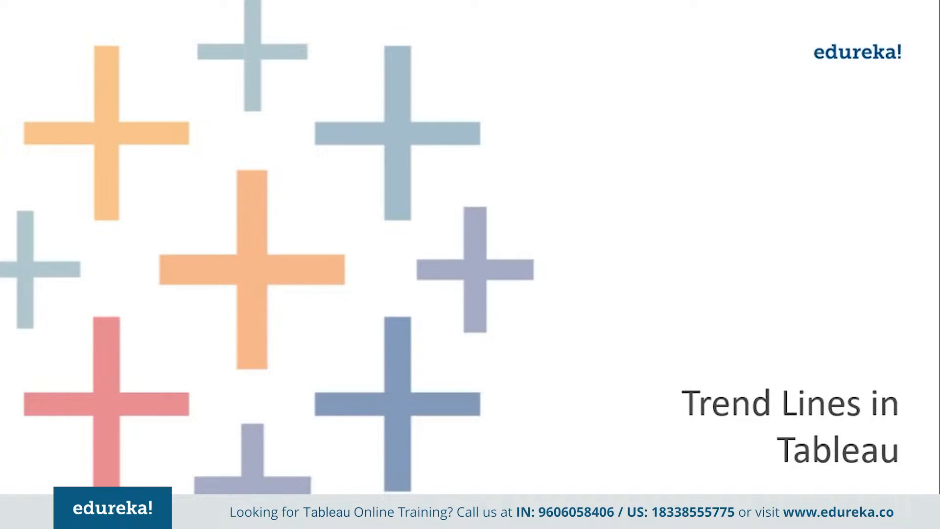
{"action": "key", "text": "alt+Tab"}
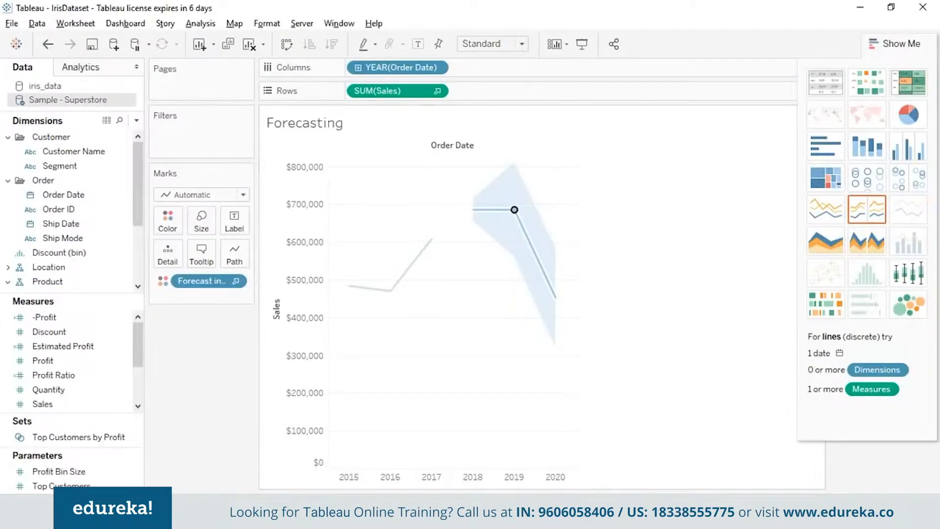
On the Trend Lines worksheet, plot the sum of Sales by year of Order Date, with Order Date in columns and Sales in rows
{"action": "left_click", "coordinate": [275, 502]}
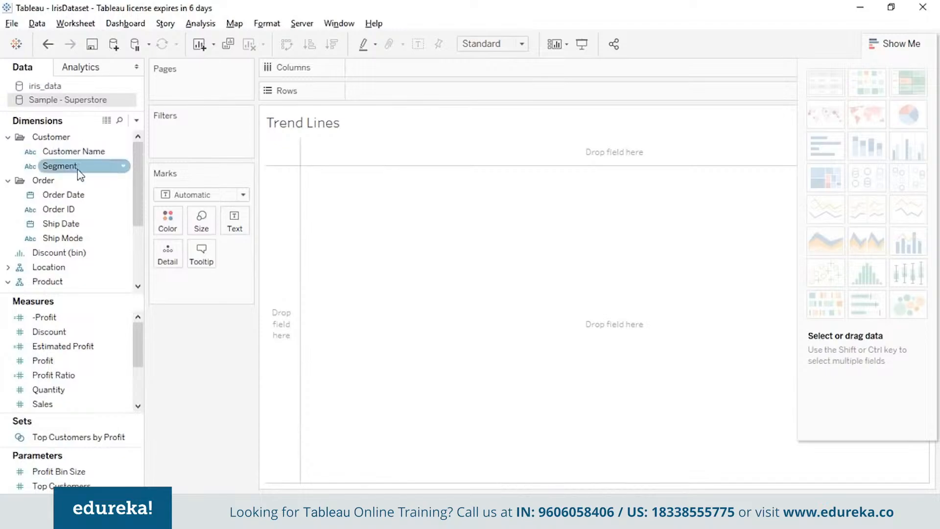
{"action": "left_click_drag", "start_coordinate": [75, 195], "coordinate": [413, 71]}
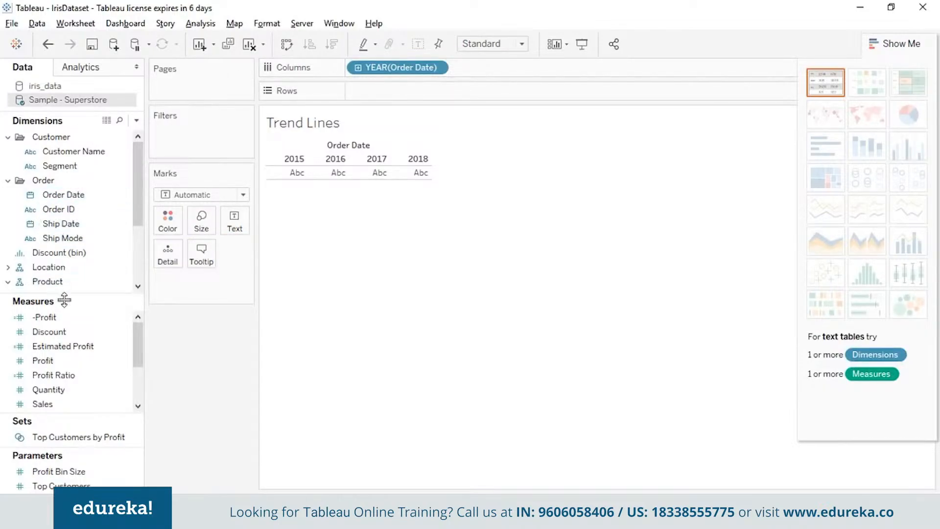
{"action": "left_click_drag", "start_coordinate": [110, 405], "coordinate": [429, 98]}
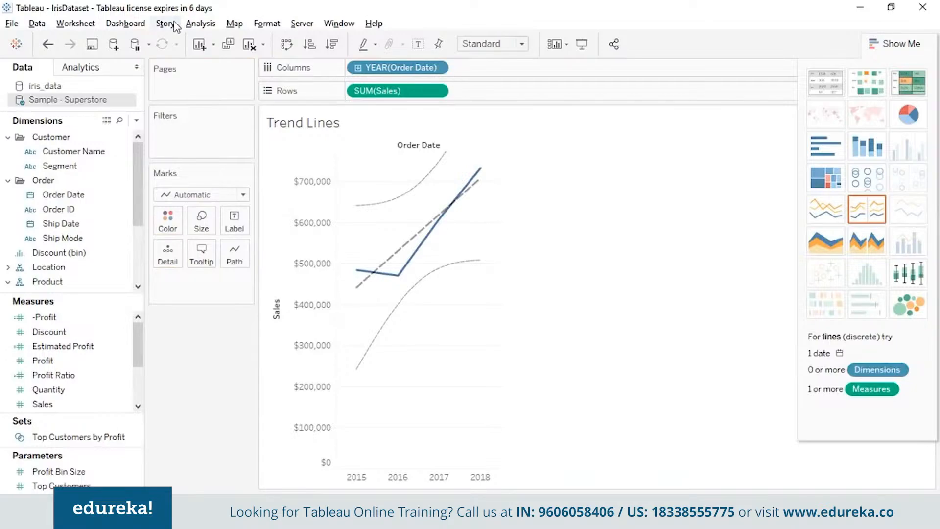
Check that trend lines are enabled for the Sales chart and inspect the trend line's equation, R-squared and P-value
{"action": "left_click", "coordinate": [191, 24]}
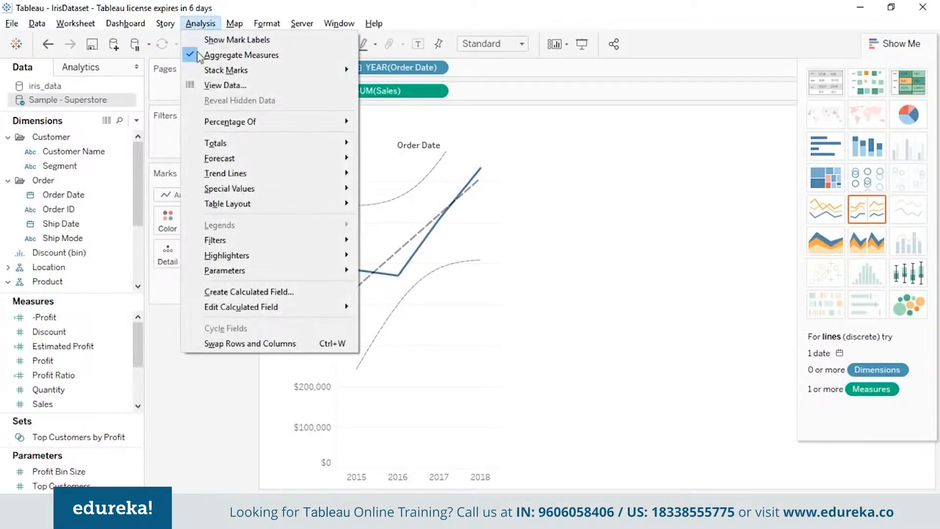
{"action": "mouse_move", "coordinate": [227, 180]}
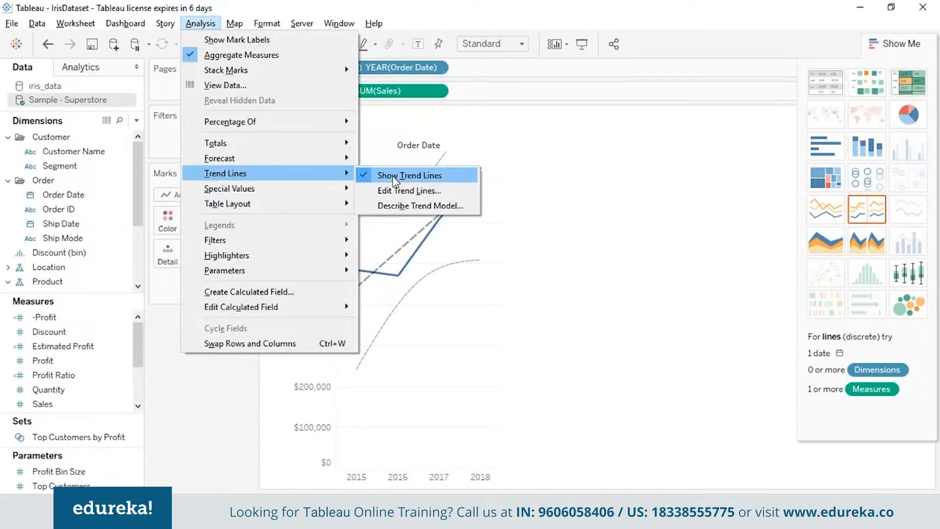
{"action": "left_click", "coordinate": [621, 202]}
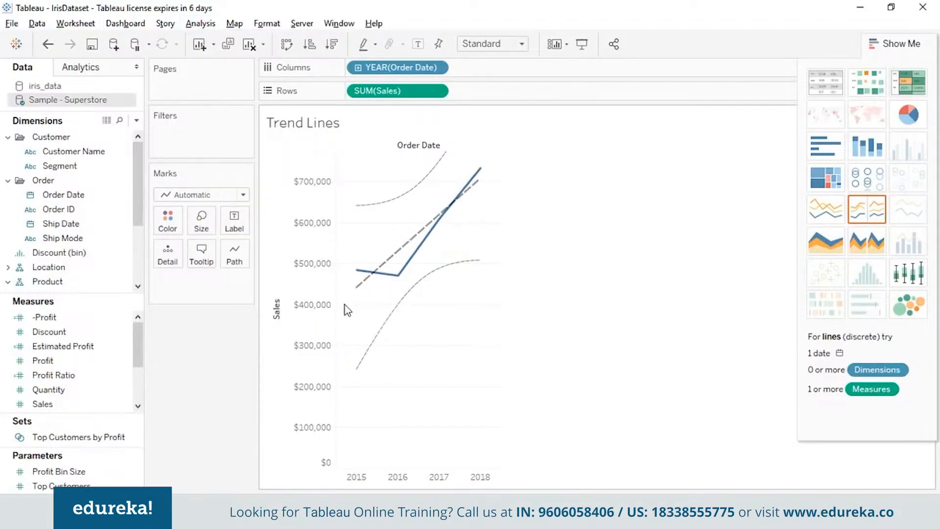
{"action": "mouse_move", "coordinate": [371, 349]}
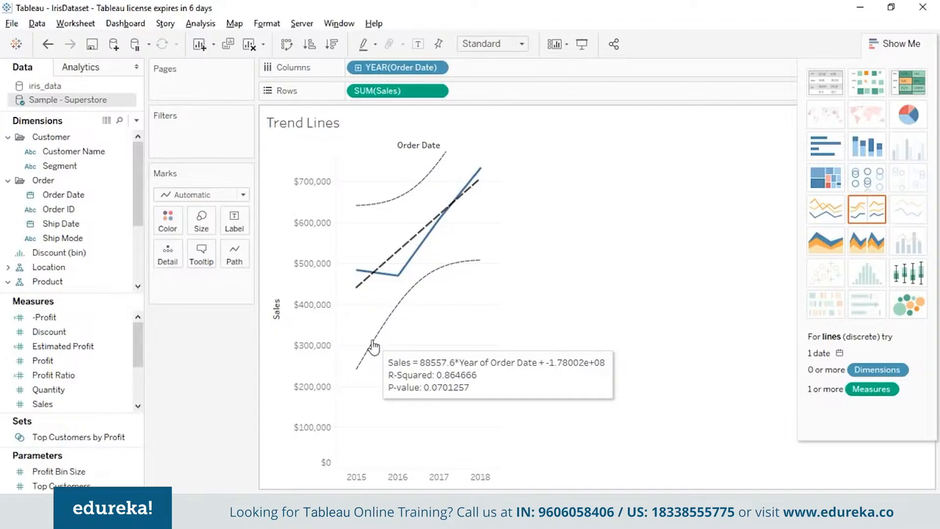
Read the description of the Sales trend model with its error and significance statistics, and switch to the presentation slides
{"action": "right_click", "coordinate": [373, 342]}
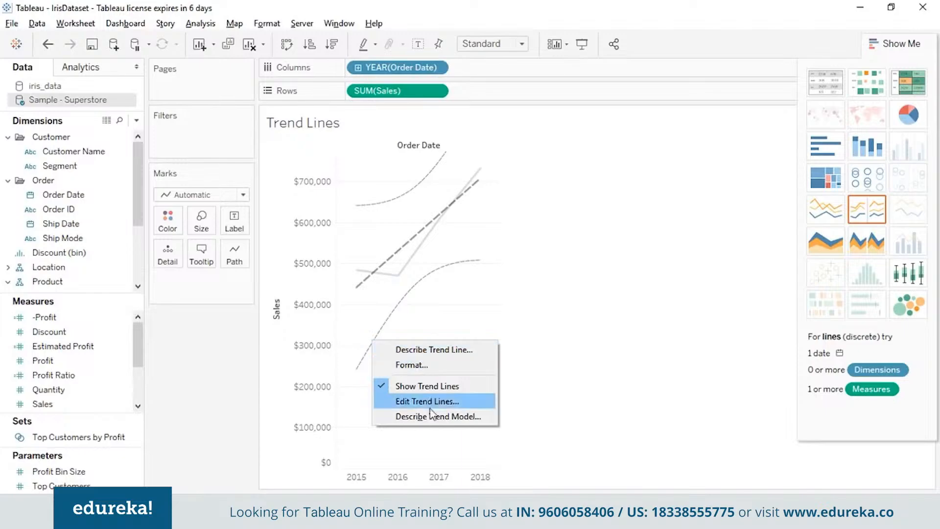
{"action": "left_click", "coordinate": [469, 418]}
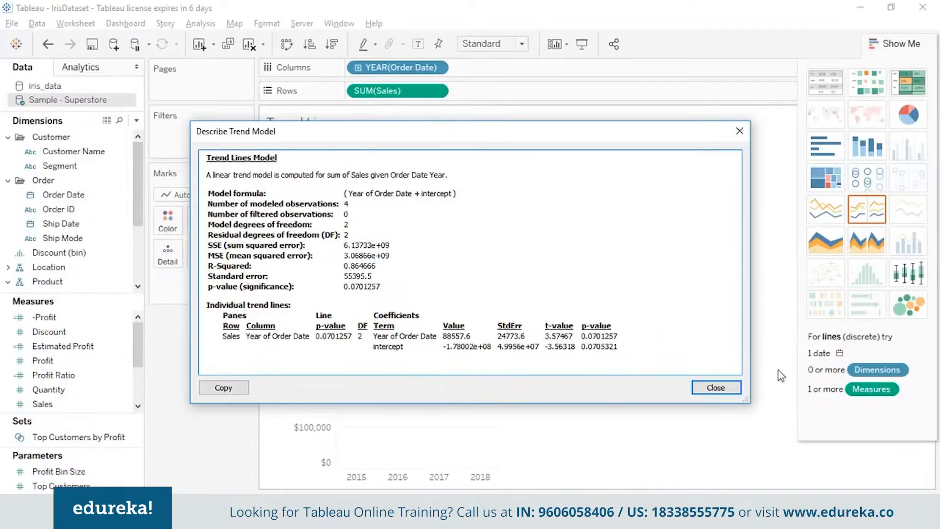
{"action": "key", "text": "alt+Tab"}
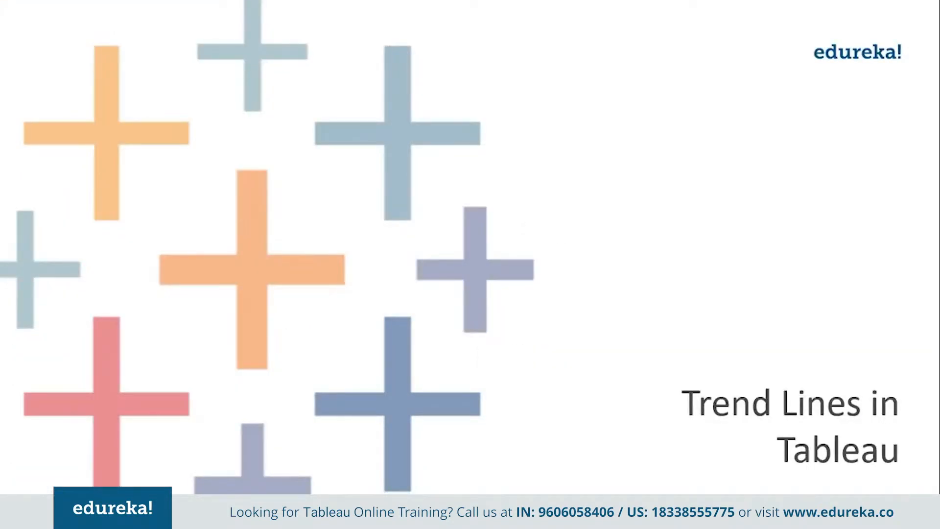
{"action": "key", "text": "Right"}
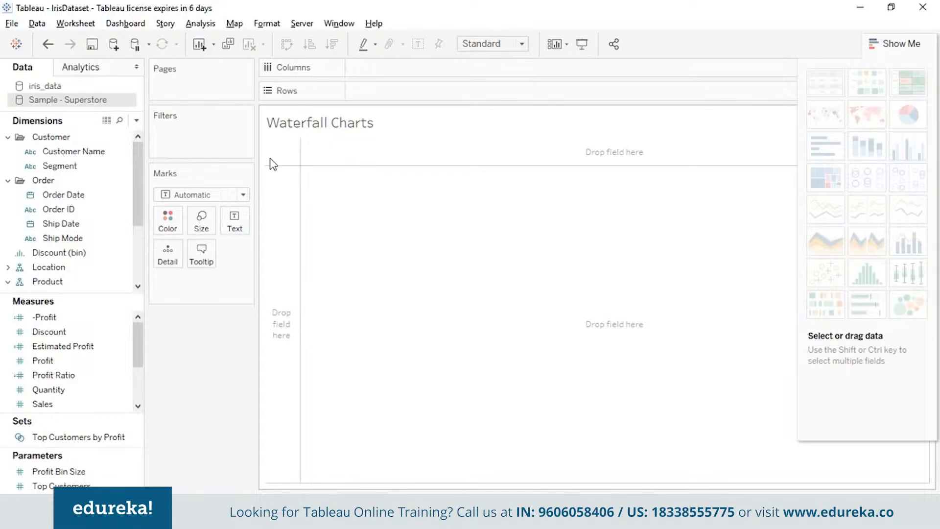
On the Waterfall Charts worksheet, plot the sum of Profit by year of Order Date, with Order Date in columns and Profit in rows
{"action": "left_click", "coordinate": [94, 198]}
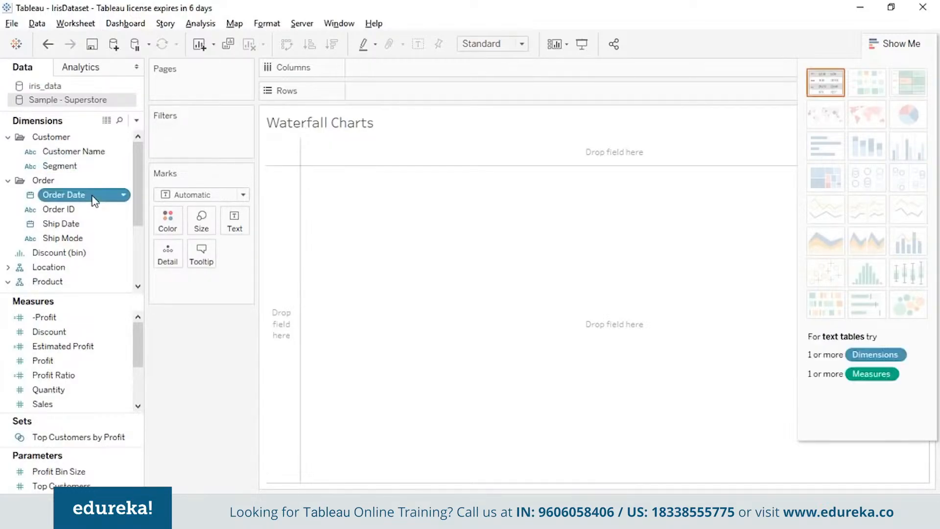
{"action": "left_click_drag", "start_coordinate": [94, 198], "coordinate": [454, 72]}
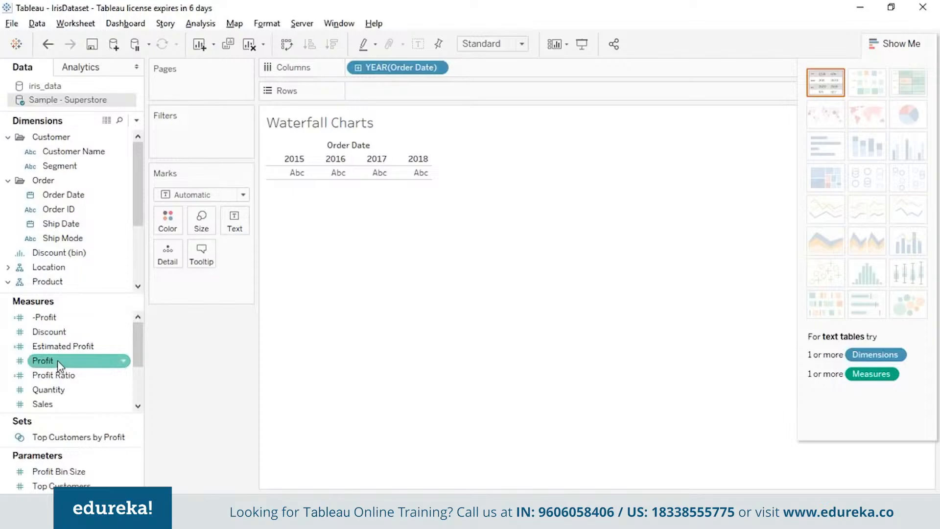
{"action": "left_click", "coordinate": [88, 359]}
{"action": "left_click_drag", "start_coordinate": [88, 351], "coordinate": [387, 100]}
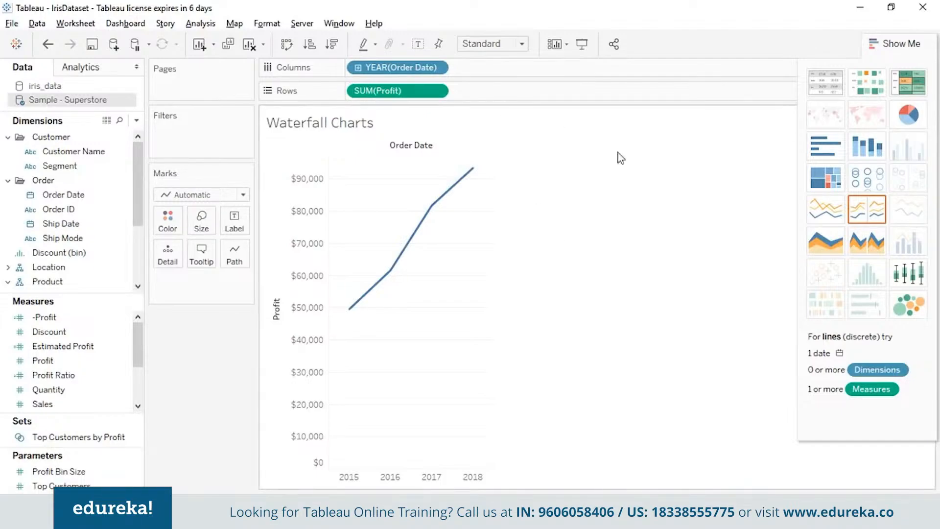
Apply the Running Total quick table calculation to the sum of Profit in rows
{"action": "left_click", "coordinate": [436, 91]}
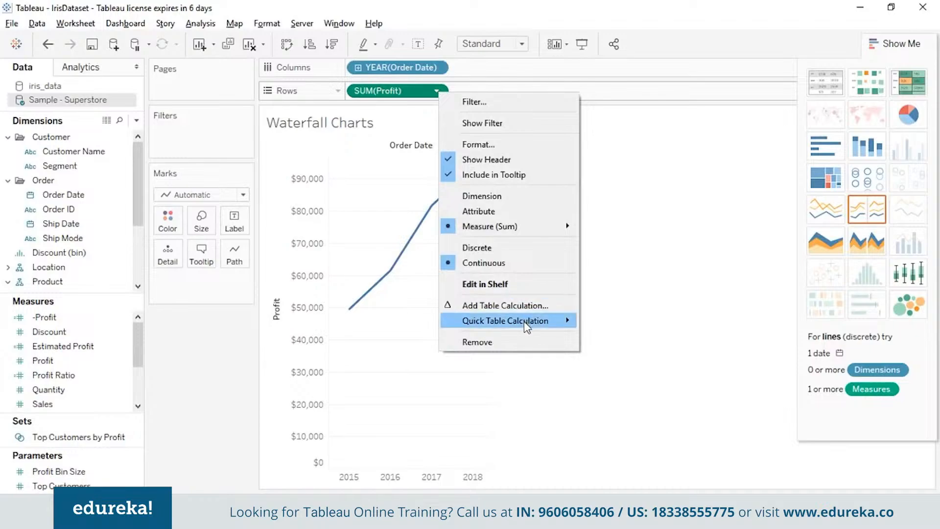
{"action": "mouse_move", "coordinate": [526, 326]}
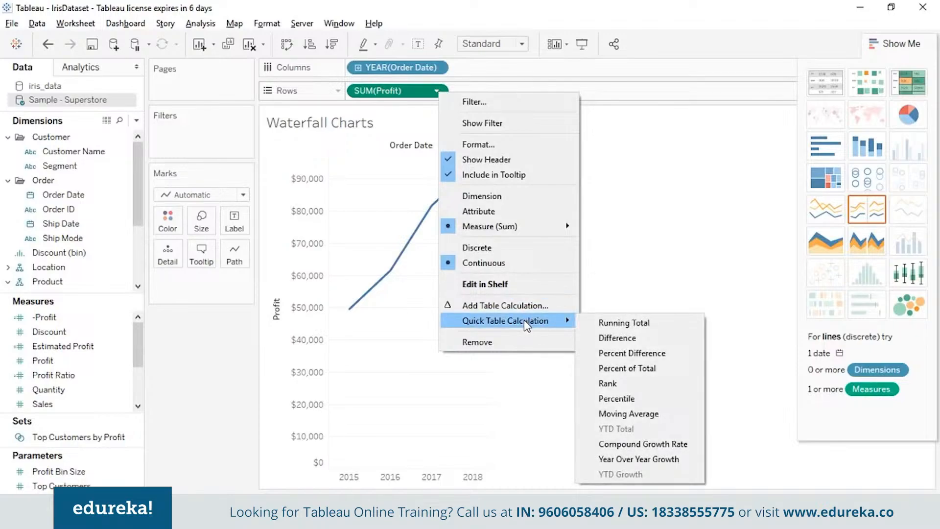
{"action": "left_click", "coordinate": [625, 323]}
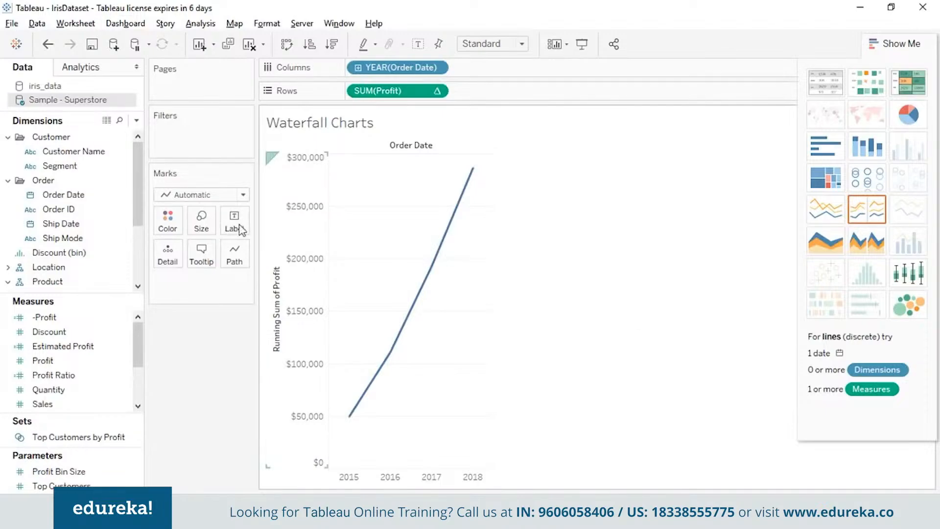
Set the mark type of the running Profit chart to Gantt Bar
{"action": "left_click", "coordinate": [128, 194]}
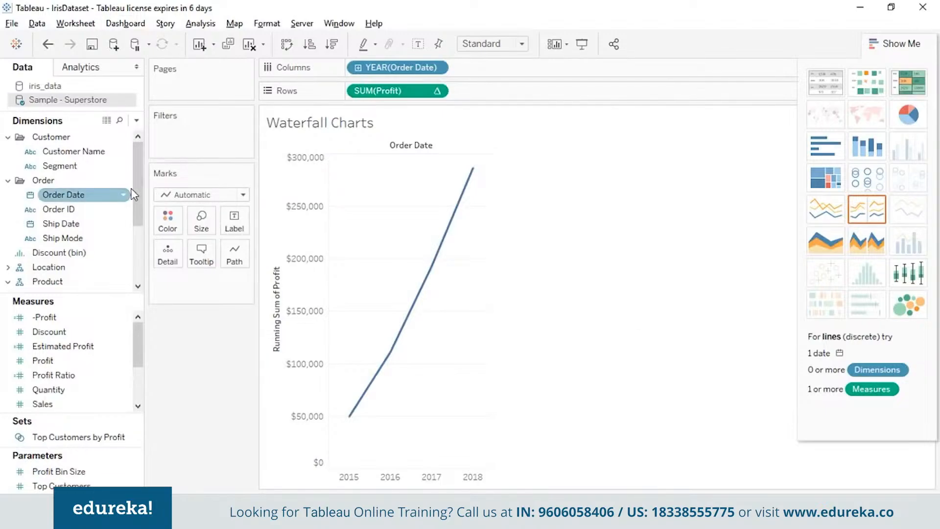
{"action": "left_click", "coordinate": [244, 196]}
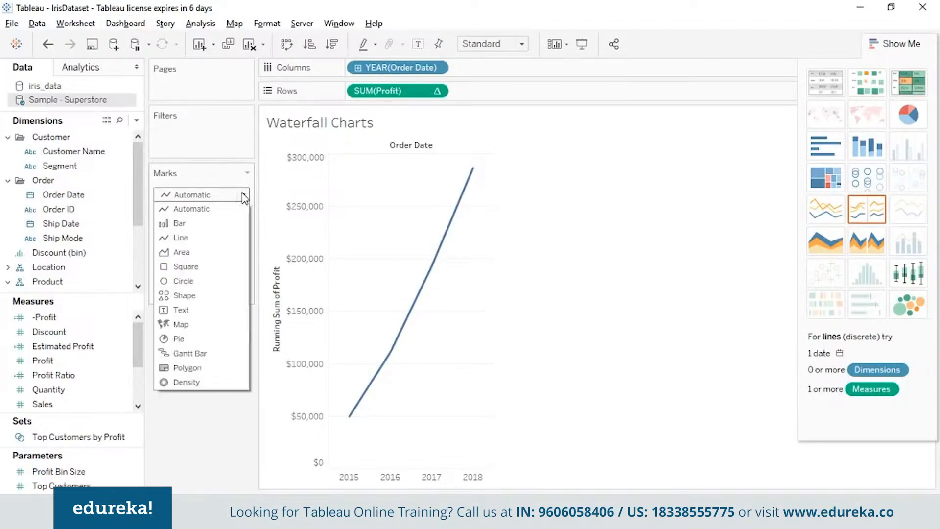
{"action": "left_click", "coordinate": [230, 361]}
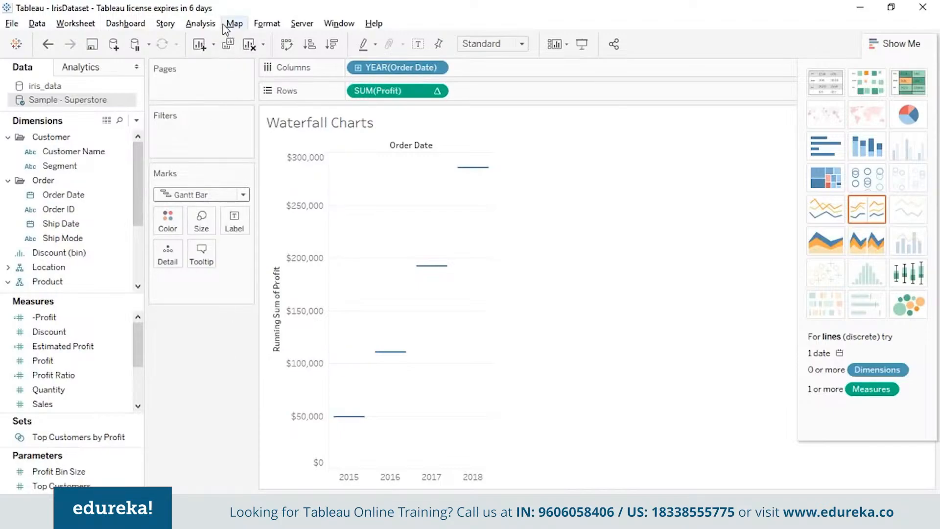
Create a calculated field named NegativeProfit with the formula -[Profit] and apply it
{"action": "left_click", "coordinate": [201, 23]}
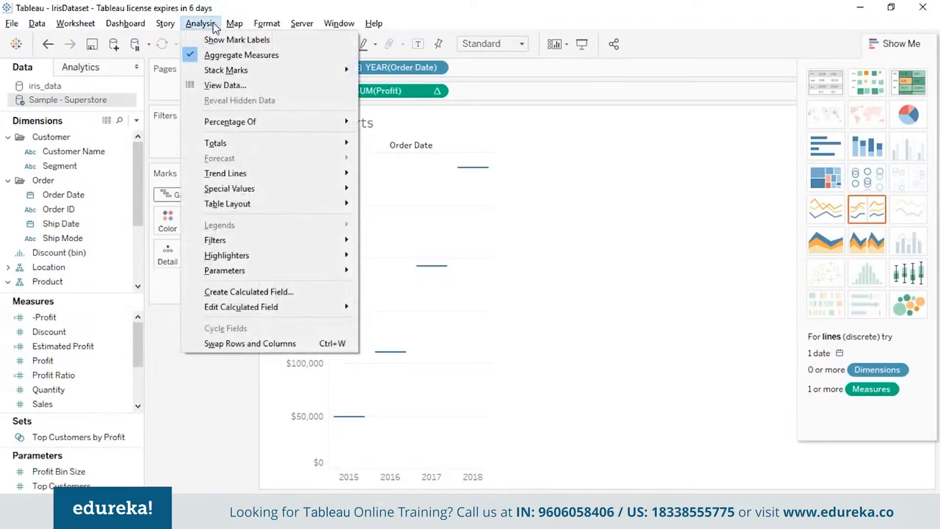
{"action": "left_click", "coordinate": [273, 292]}
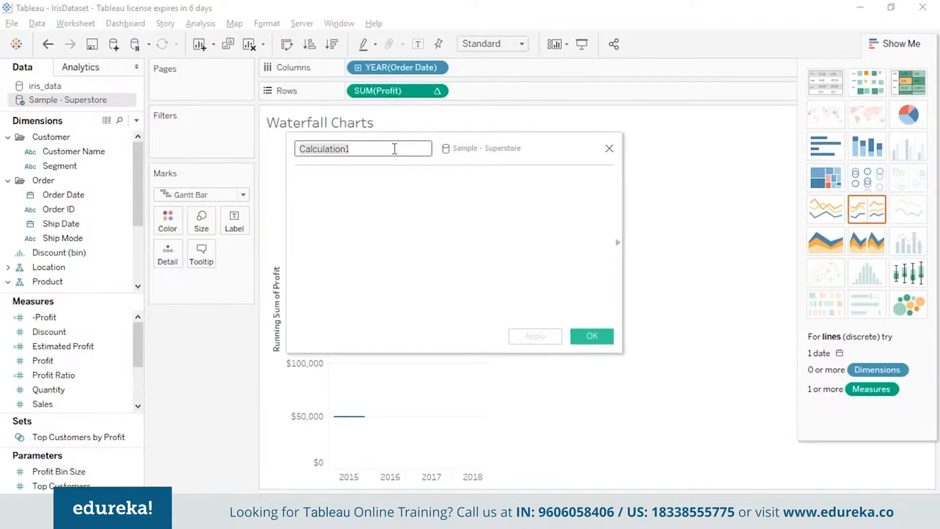
{"action": "key", "text": "BackSpace"}
{"action": "type", "text": "Ne"}
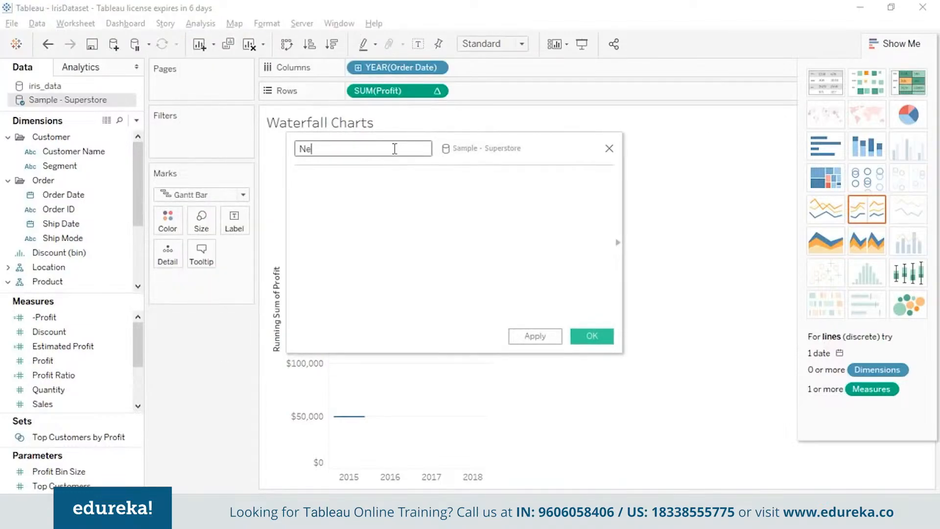
{"action": "type", "text": "gativeProfit"}
{"action": "left_click", "coordinate": [403, 178]}
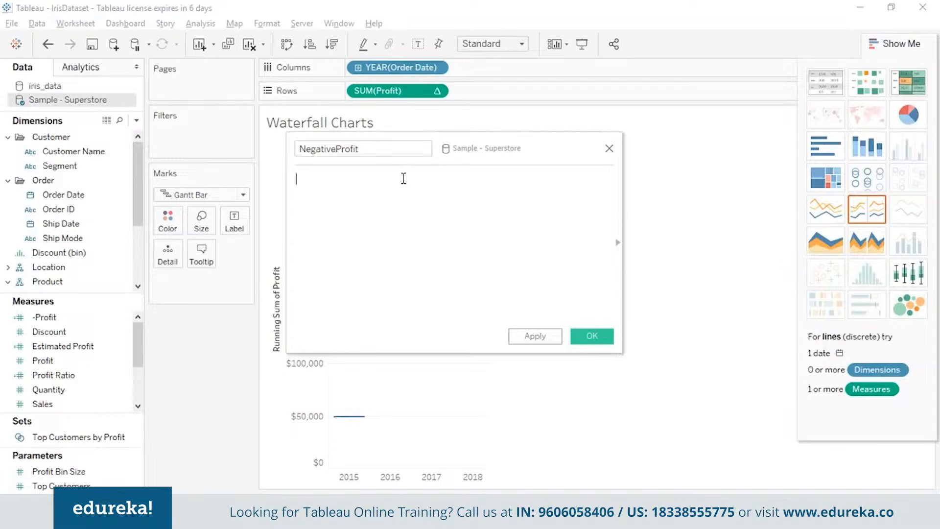
{"action": "type", "text": "[P"}
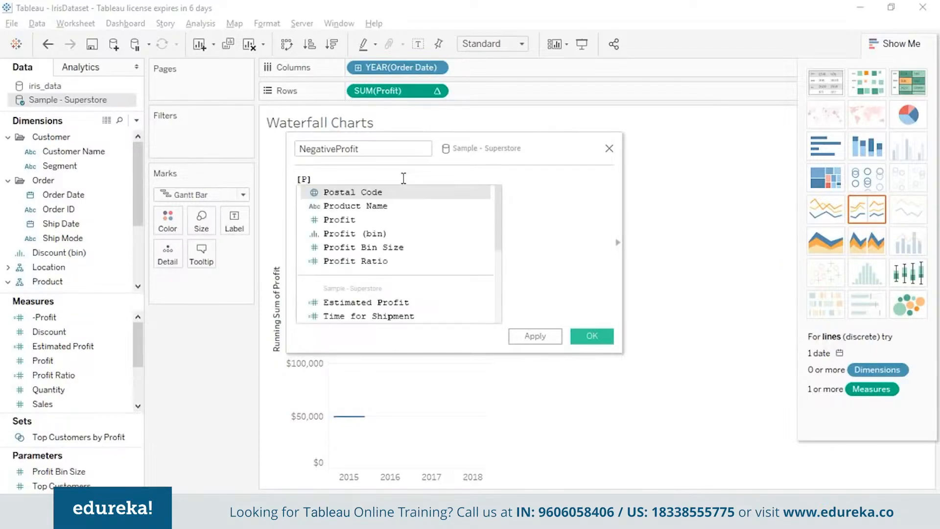
{"action": "left_click", "coordinate": [395, 220]}
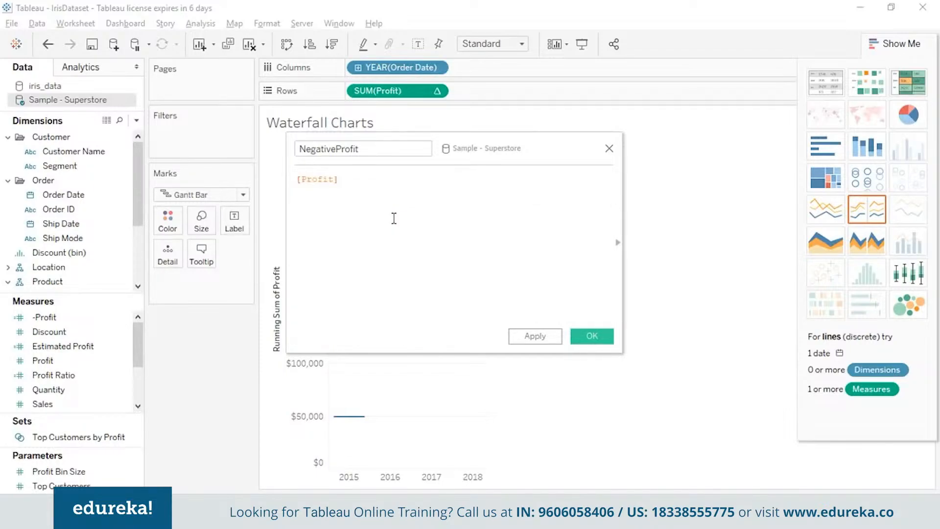
{"action": "left_click", "coordinate": [298, 181]}
{"action": "type", "text": "-"}
{"action": "left_click", "coordinate": [552, 337]}
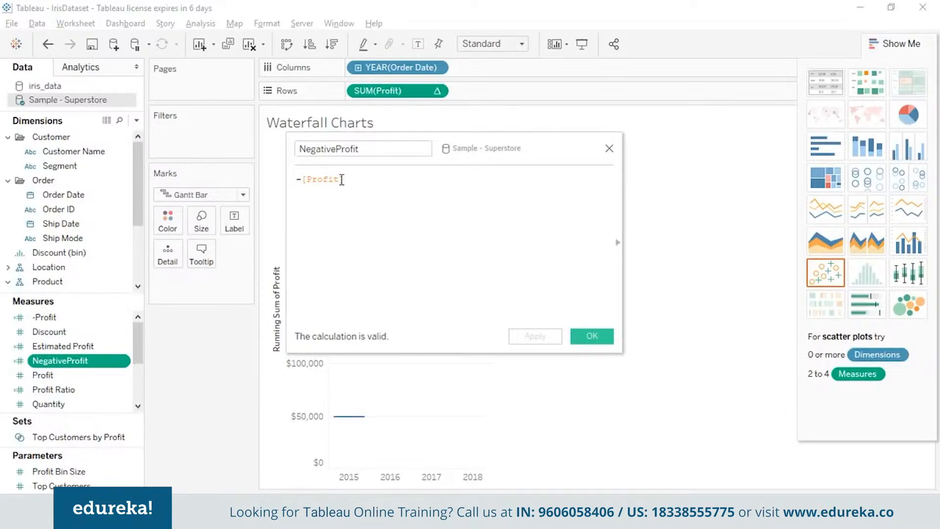
Clear the Profit reference from the NegativeProfit formula and enter it again as -[Profit]
{"action": "key", "text": "BackSpace"}
{"action": "key", "text": "BackSpace"}
{"action": "key", "text": "BackSpace"}
{"action": "key", "text": "BackSpace"}
{"action": "key", "text": "BackSpace"}
{"action": "key", "text": "BackSpace"}
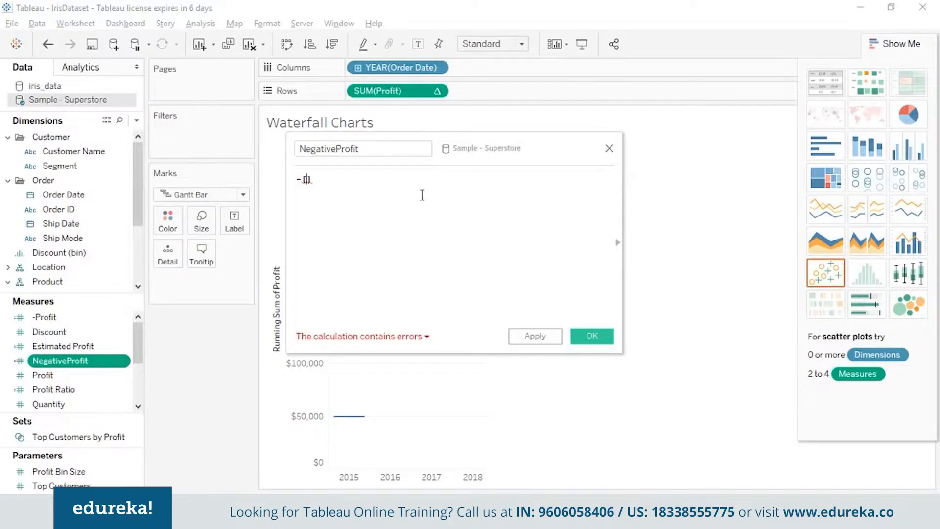
{"action": "type", "text": "Profit"}
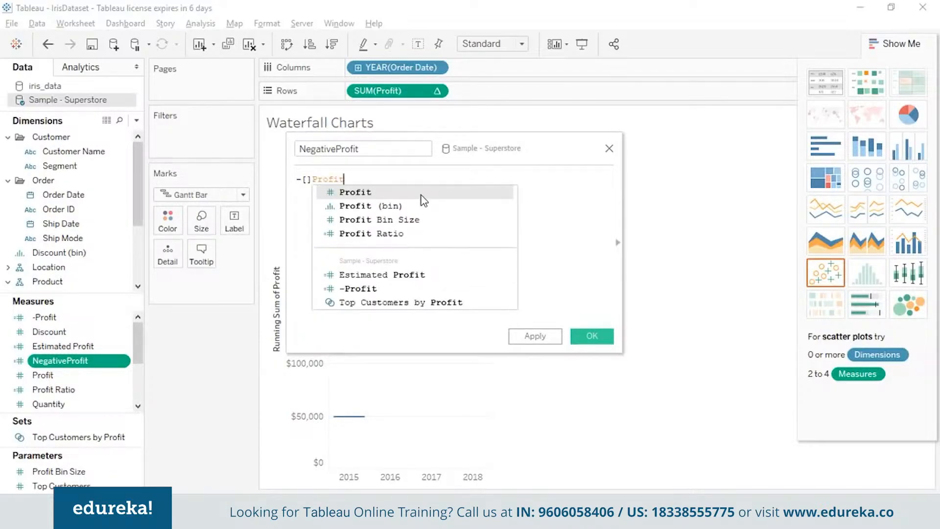
{"action": "key", "text": "Return"}
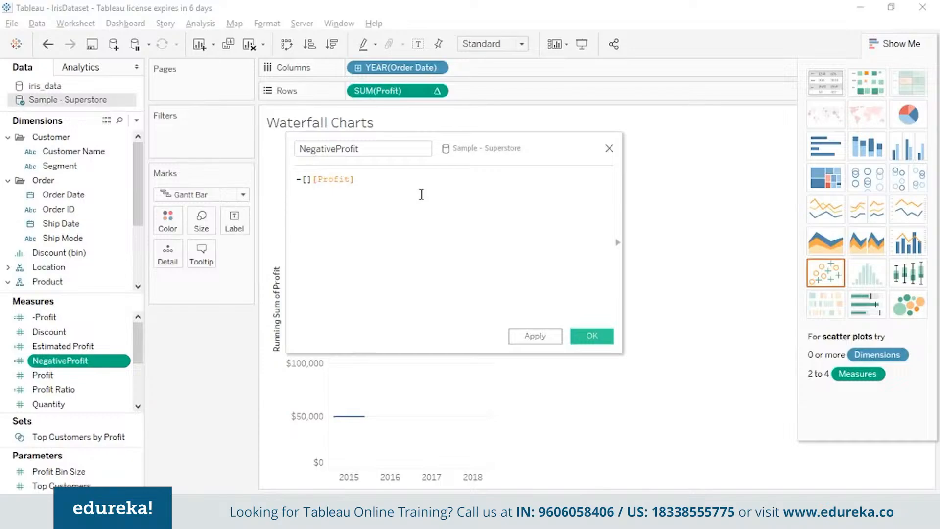
{"action": "left_click", "coordinate": [315, 179]}
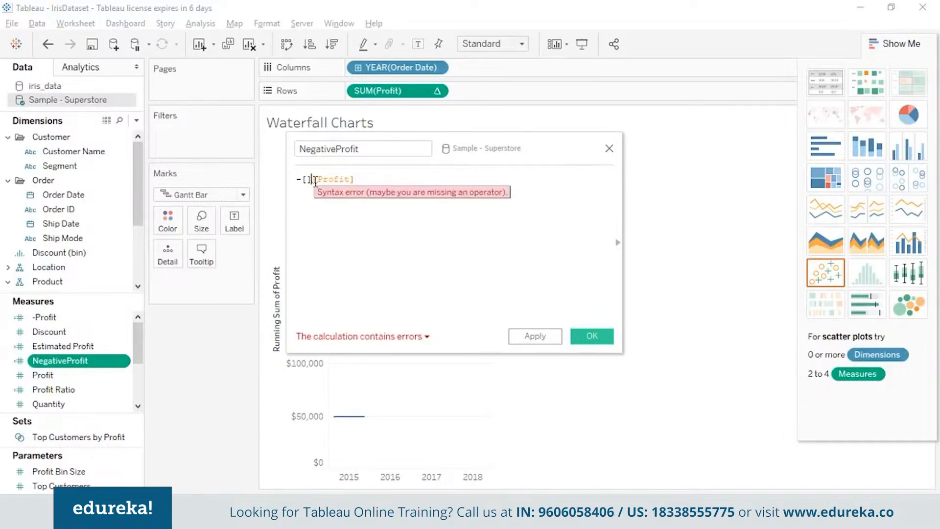
{"action": "key", "text": "BackSpace"}
{"action": "key", "text": "BackSpace"}
{"action": "left_click", "coordinate": [363, 184]}
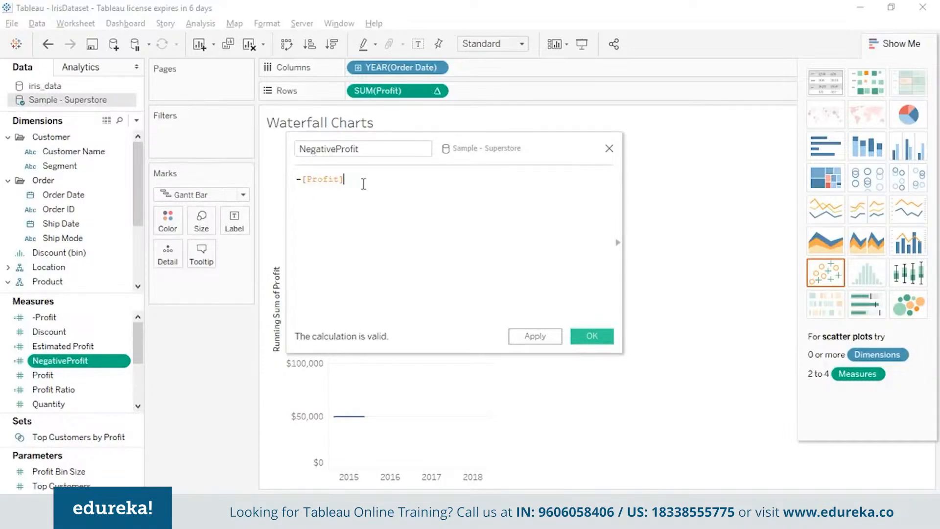
Save the NegativeProfit calculated field and use its sum as the size of the Gantt bars
{"action": "left_click", "coordinate": [592, 337]}
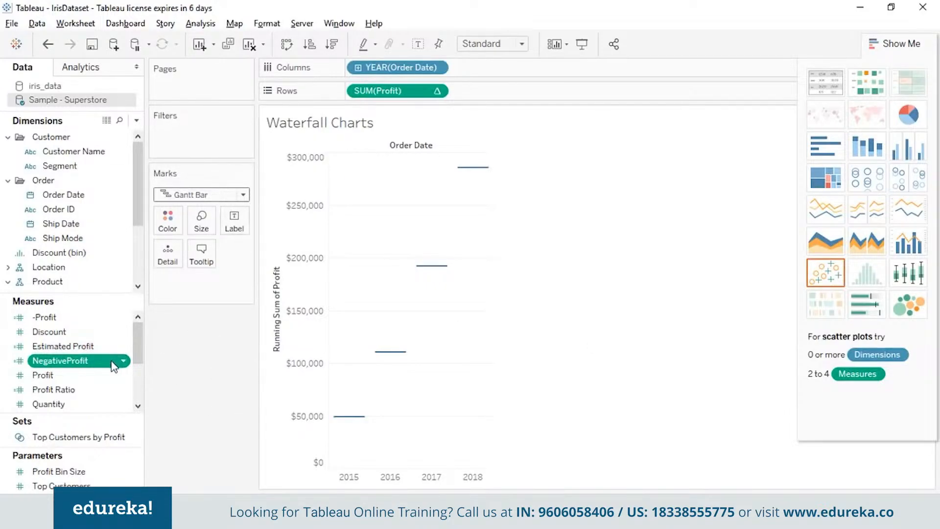
{"action": "left_click_drag", "start_coordinate": [112, 367], "coordinate": [201, 226]}
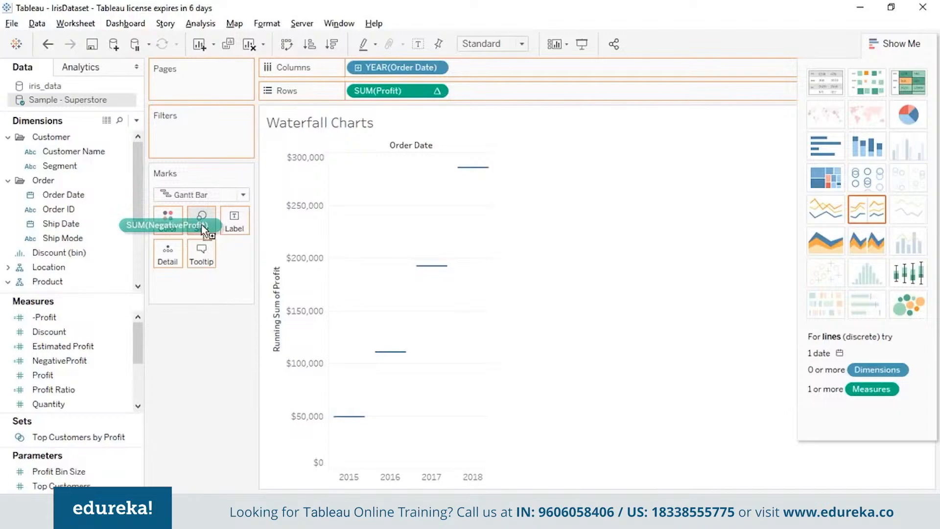
{"action": "left_click_drag", "start_coordinate": [203, 229], "coordinate": [204, 230]}
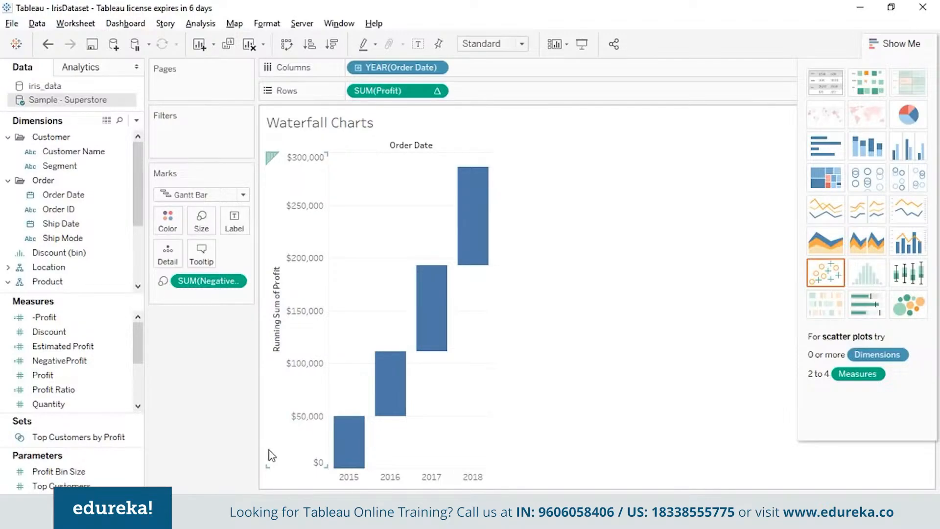
Change the Order Date level in columns to the discrete Month
{"action": "left_click", "coordinate": [316, 447]}
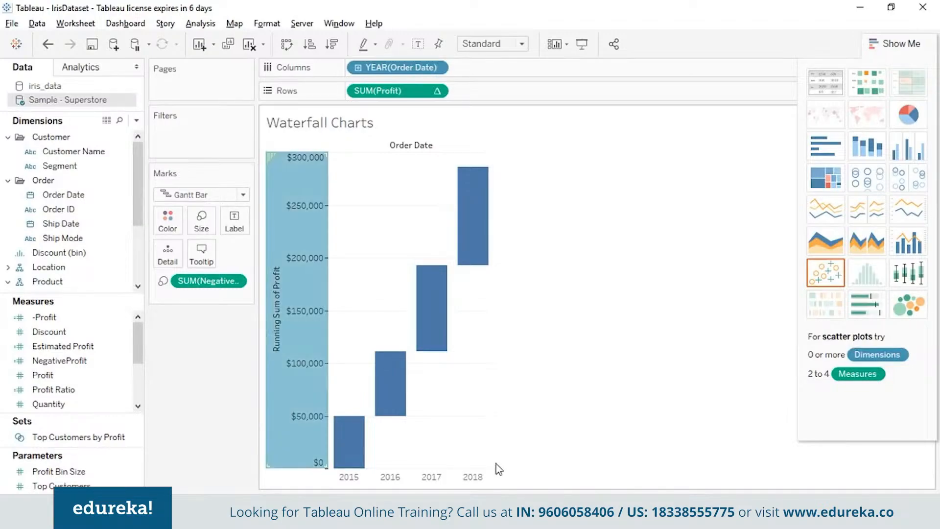
{"action": "left_click", "coordinate": [436, 68]}
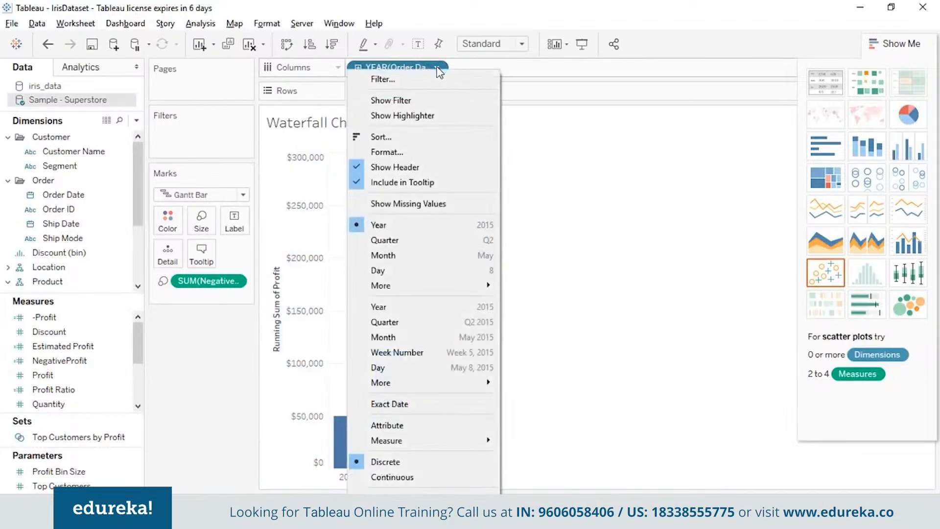
{"action": "left_click", "coordinate": [446, 259]}
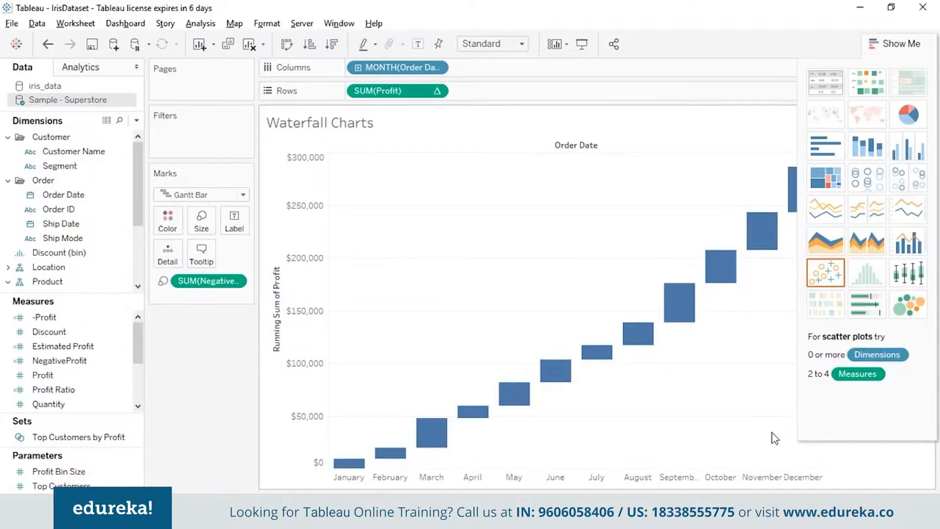
Color the waterfall bars by the sum of Profit
{"action": "left_click", "coordinate": [79, 378]}
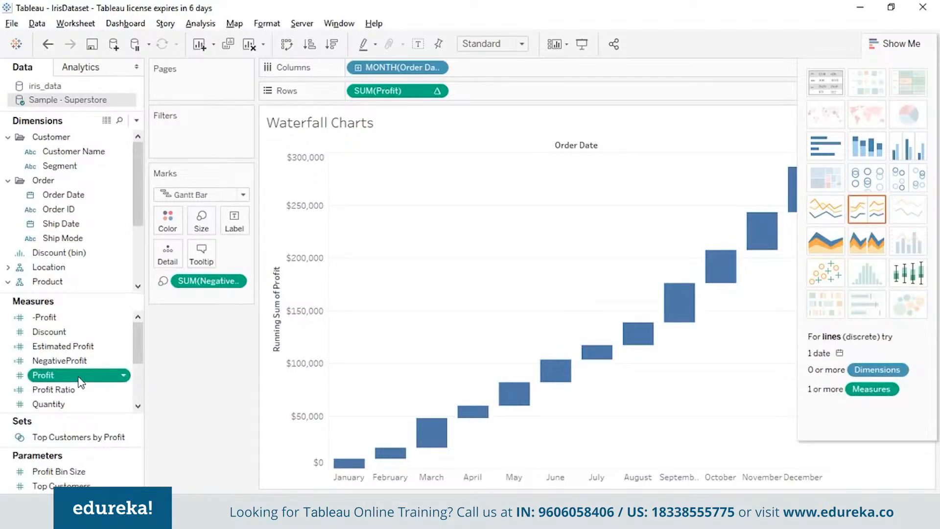
{"action": "mouse_move", "coordinate": [81, 382]}
{"action": "left_mouse_down"}
{"action": "mouse_move", "coordinate": [201, 208]}
{"action": "mouse_move", "coordinate": [169, 223]}
{"action": "left_mouse_up"}
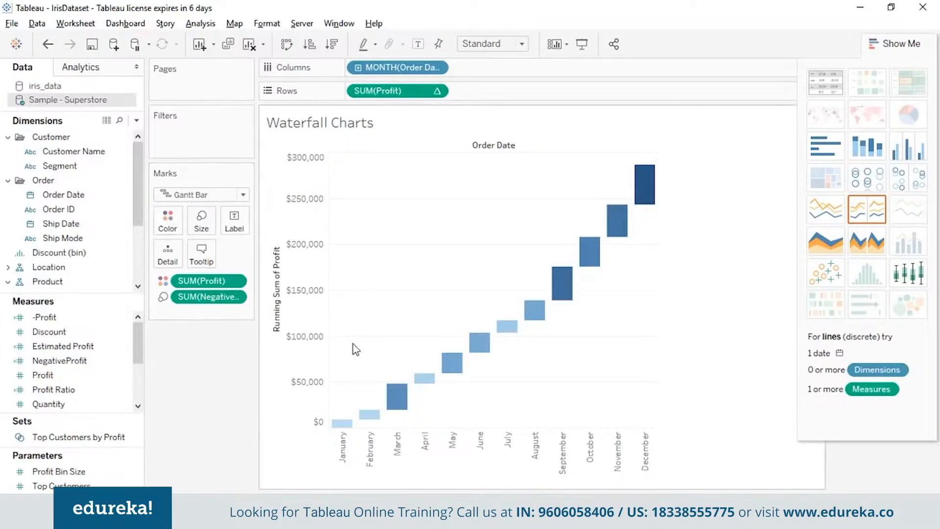
{"action": "mouse_move", "coordinate": [422, 390]}
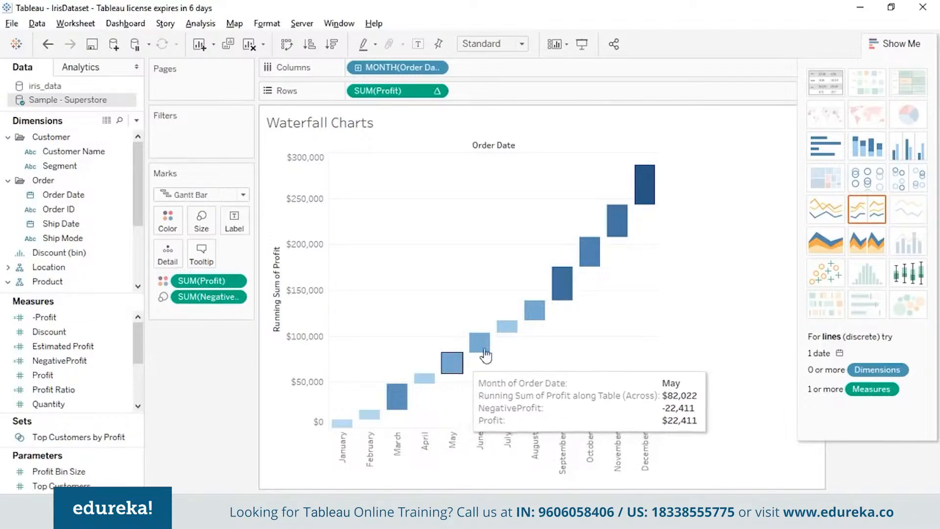
{"action": "mouse_move", "coordinate": [485, 345]}
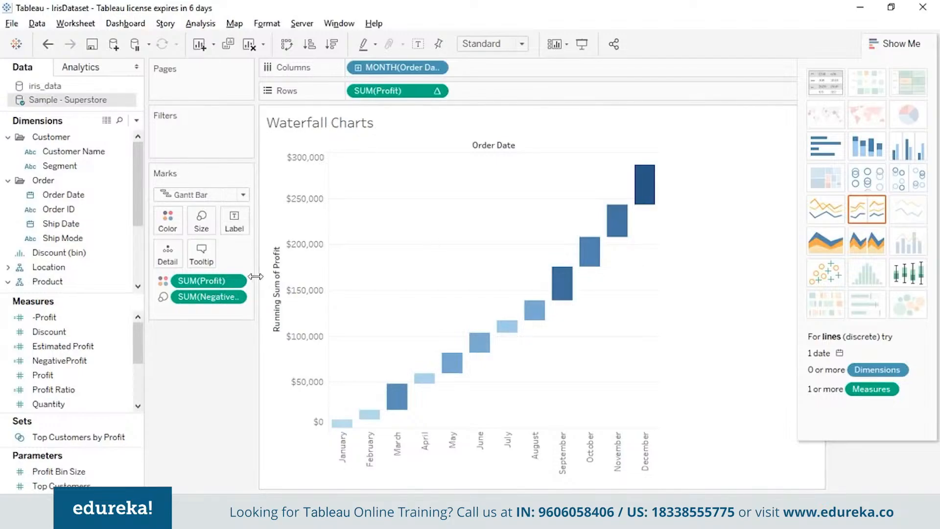
Recolor the waterfall bars with the Red-Green-White Diverging palette
{"action": "left_click", "coordinate": [176, 230]}
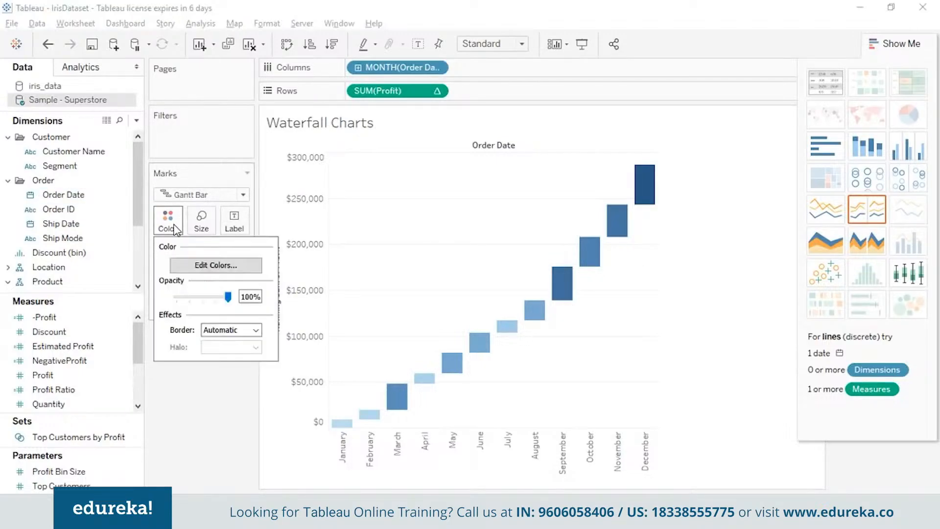
{"action": "left_click", "coordinate": [241, 276]}
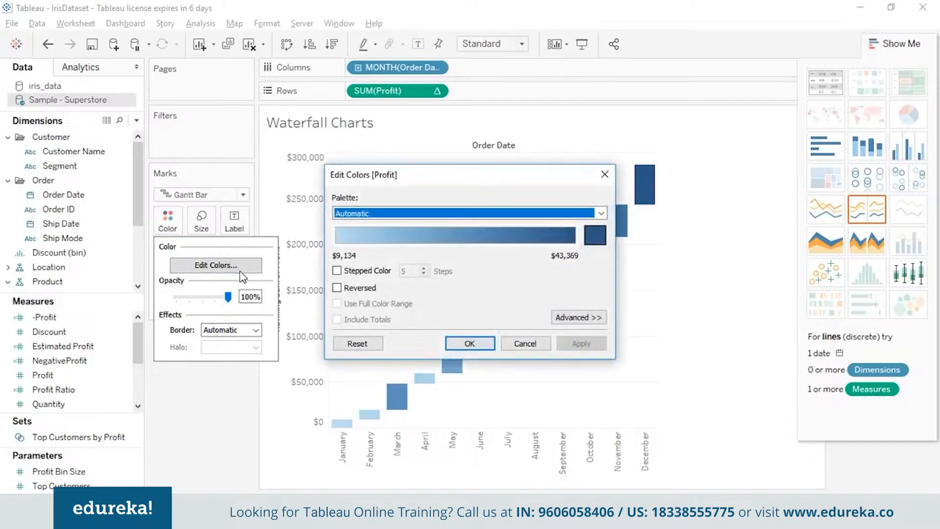
{"action": "left_click", "coordinate": [603, 212]}
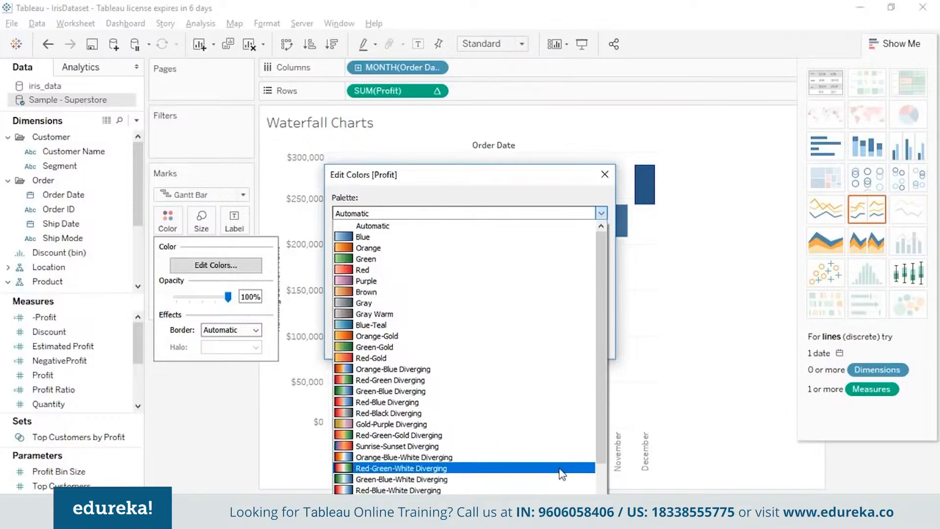
{"action": "left_click", "coordinate": [561, 469]}
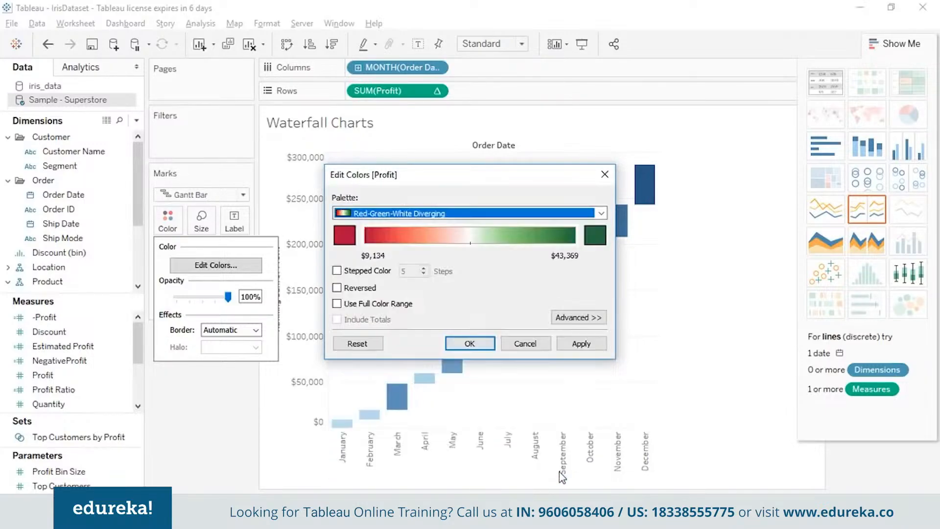
{"action": "left_click", "coordinate": [592, 345]}
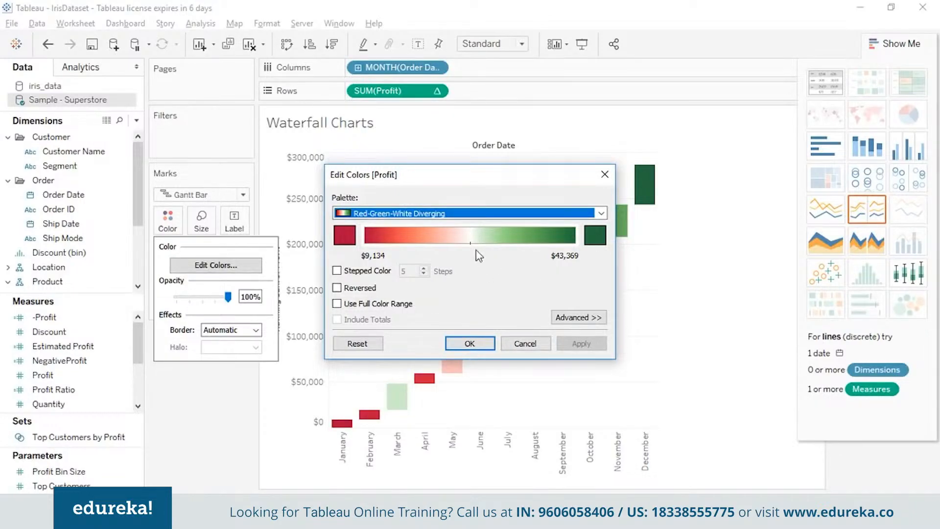
{"action": "left_click", "coordinate": [470, 343]}
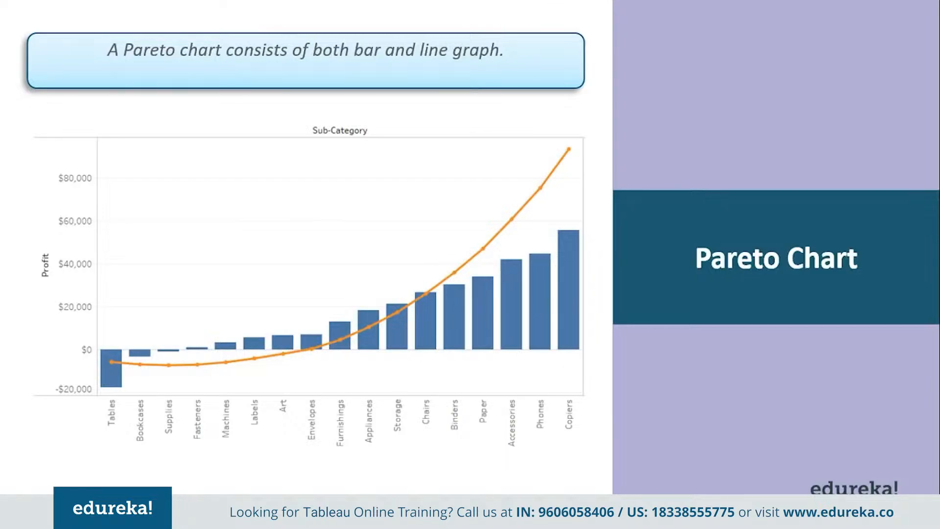
Switch to the Pareto Charts sheet in Tableau and plot the sum of Sales in rows against Sub-Category in columns
{"action": "key", "text": "alt+Tab"}
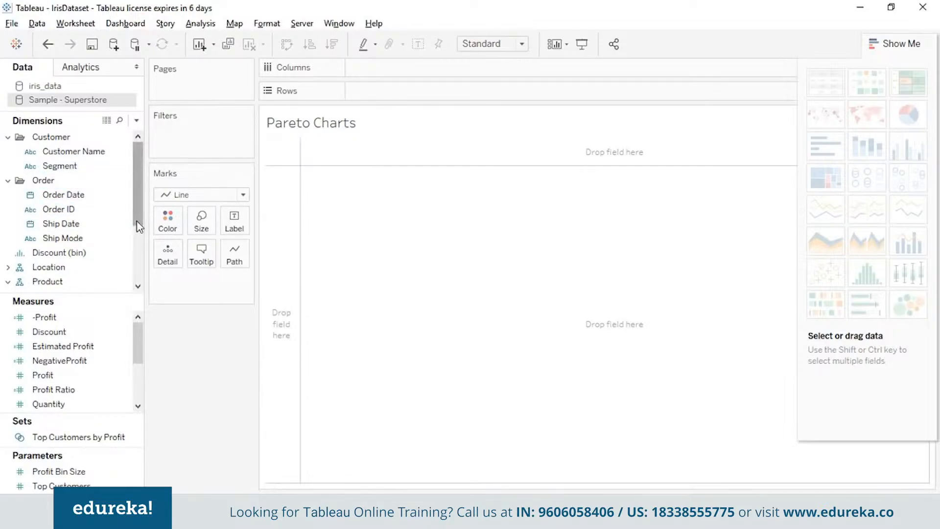
{"action": "left_click_drag", "start_coordinate": [139, 227], "coordinate": [143, 257]}
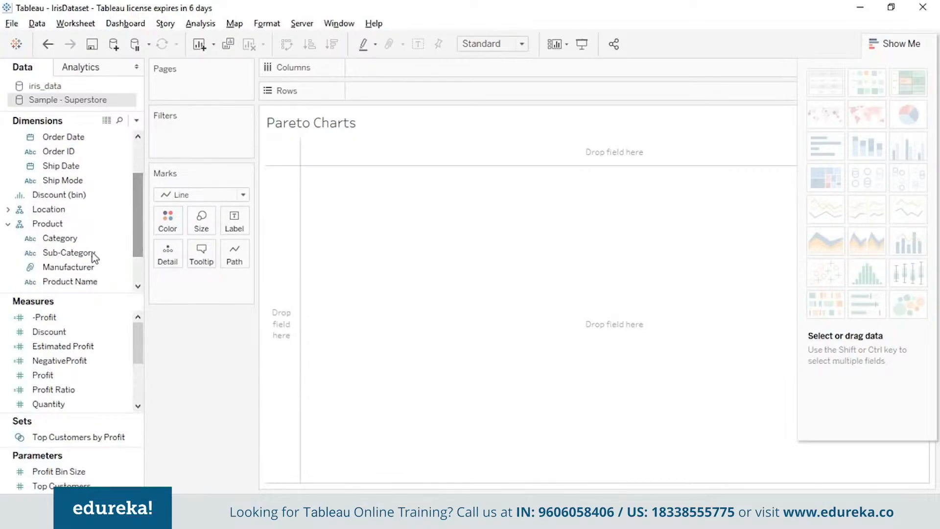
{"action": "left_click_drag", "start_coordinate": [68, 252], "coordinate": [405, 68]}
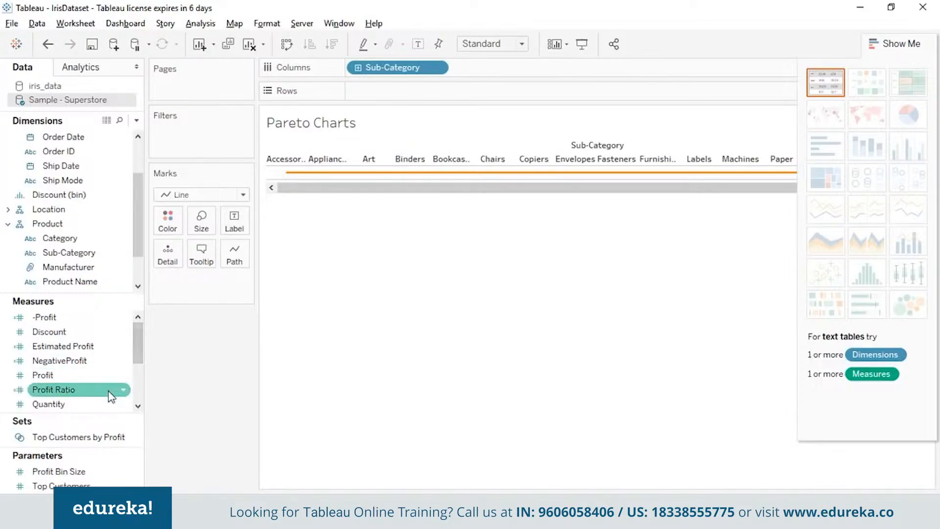
{"action": "mouse_move", "coordinate": [136, 354]}
{"action": "left_mouse_down"}
{"action": "mouse_move", "coordinate": [139, 380]}
{"action": "mouse_move", "coordinate": [420, 78]}
{"action": "mouse_move", "coordinate": [382, 94]}
{"action": "left_mouse_up"}
{"action": "left_click", "coordinate": [49, 361]}
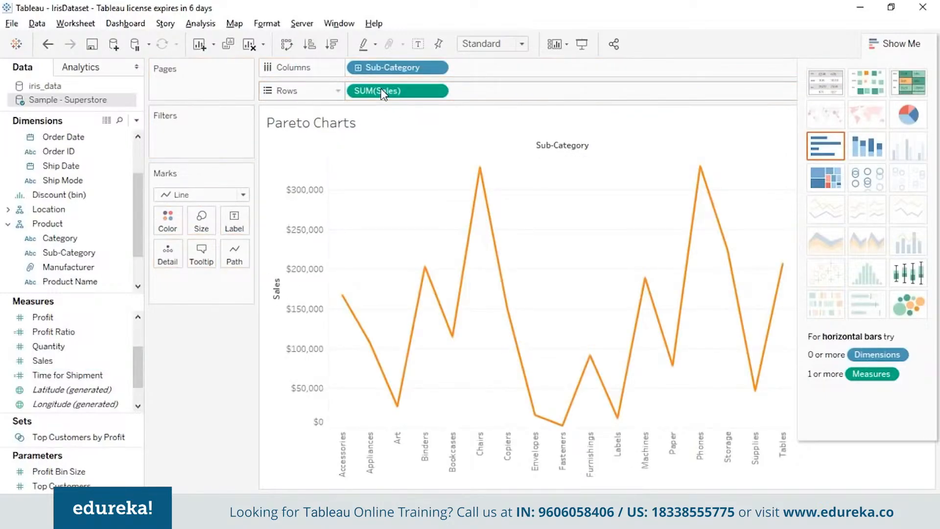
Change the Sales marks from a line to bars and color them blue
{"action": "left_click", "coordinate": [244, 195]}
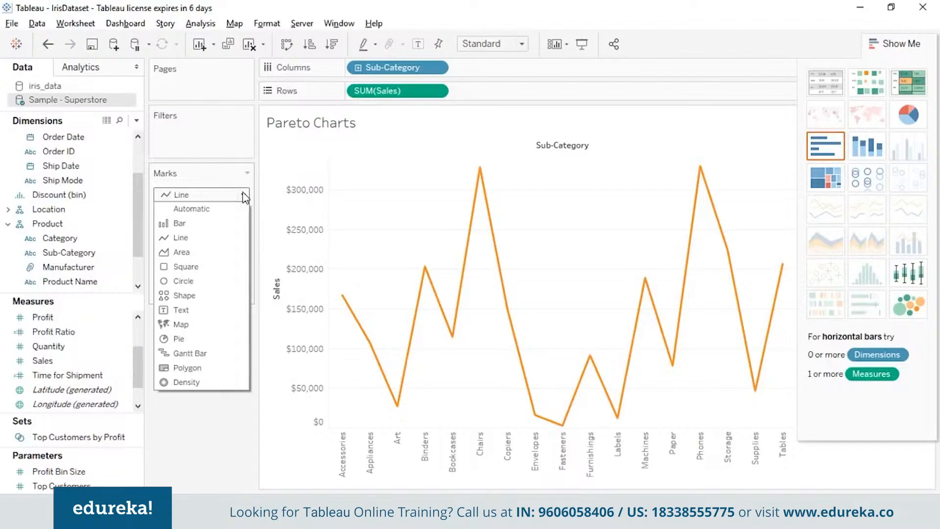
{"action": "left_click", "coordinate": [224, 224]}
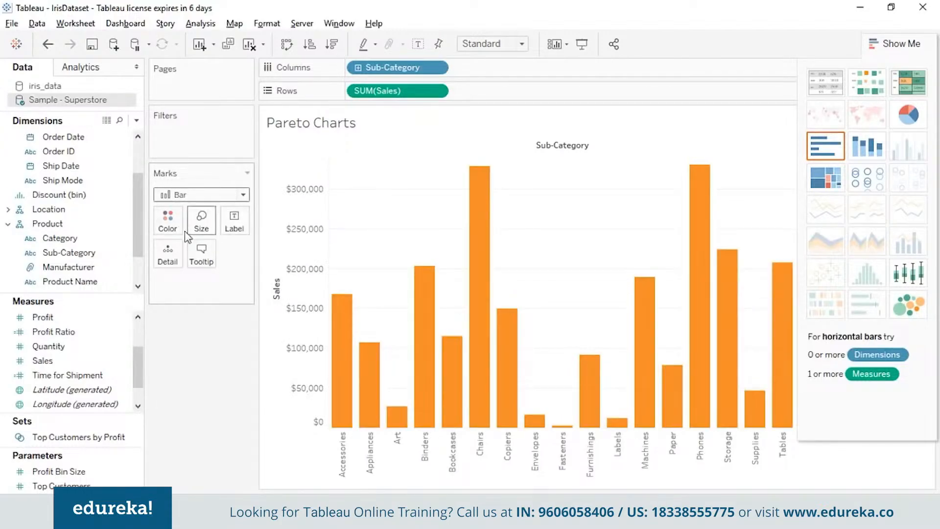
{"action": "left_click", "coordinate": [168, 222]}
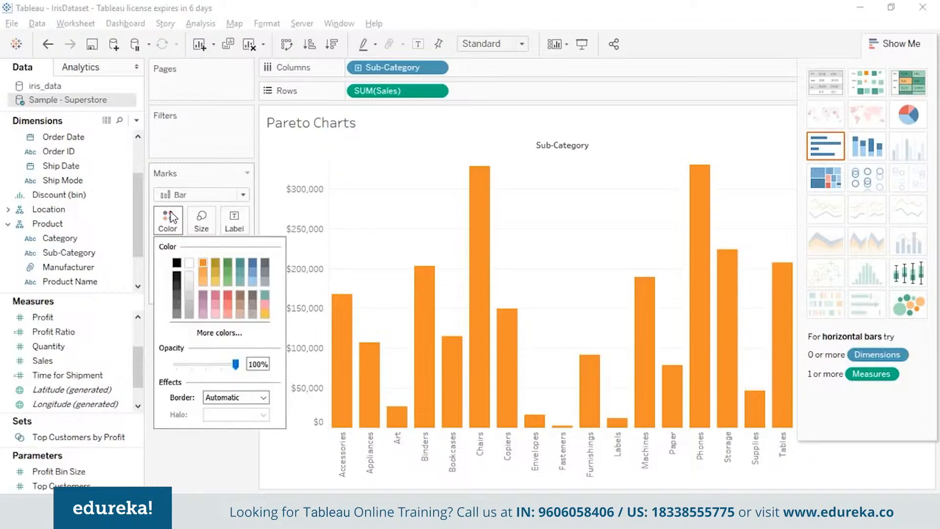
{"action": "left_click", "coordinate": [252, 266]}
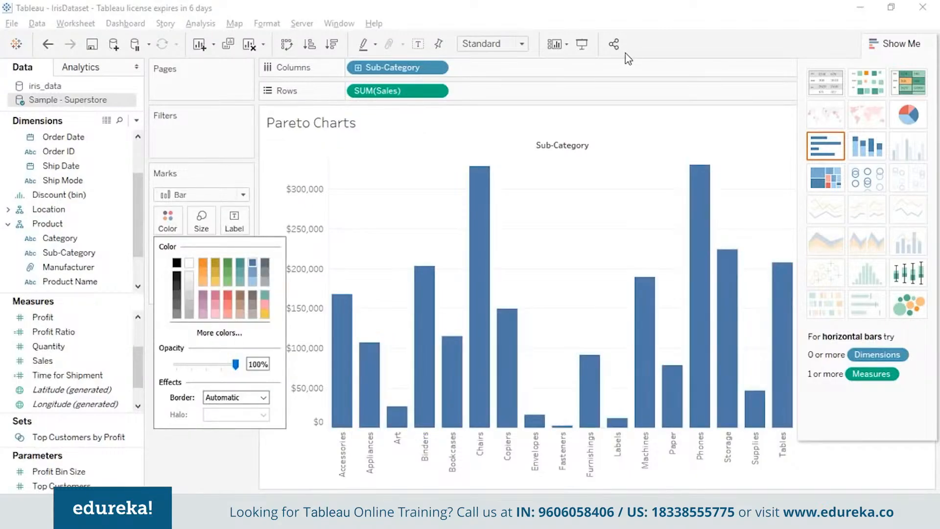
{"action": "left_click", "coordinate": [523, 93]}
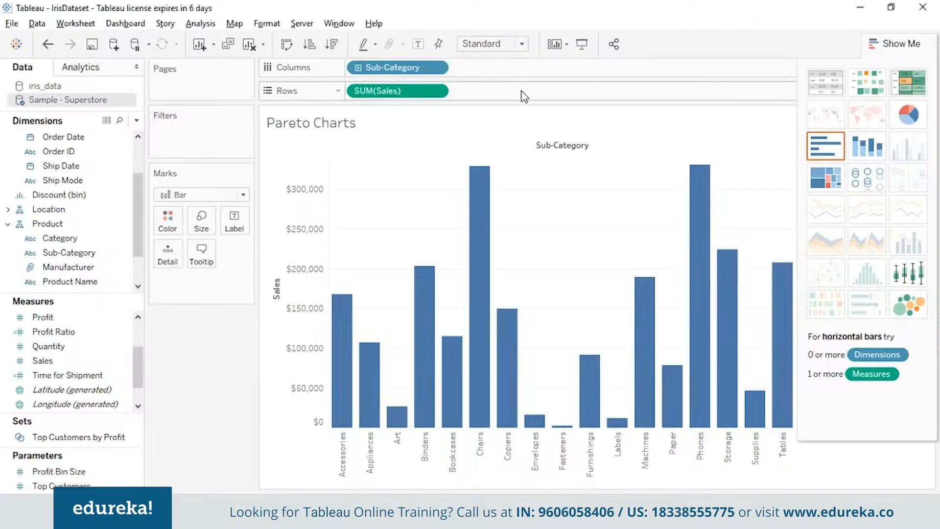
Sort Sub-Category in descending order by the field Sales, aggregated as Sum
{"action": "left_click", "coordinate": [437, 69]}
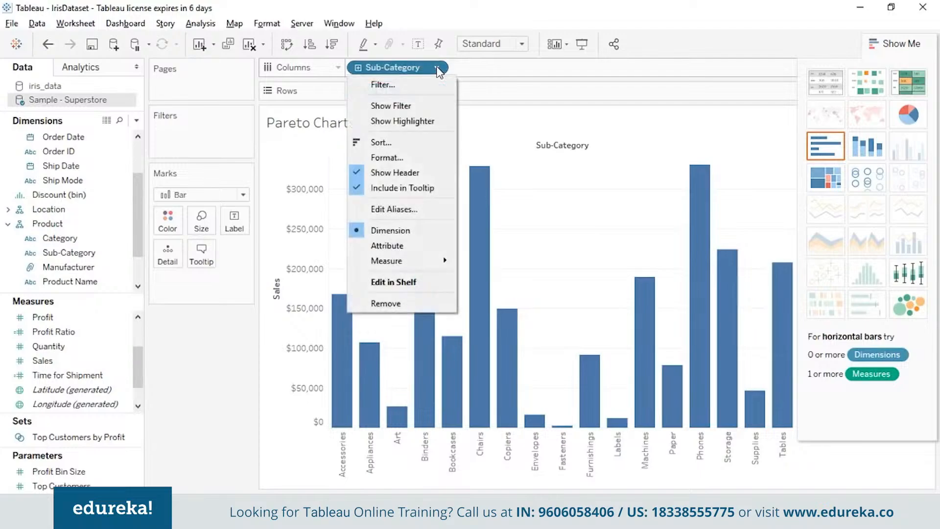
{"action": "left_click", "coordinate": [435, 143]}
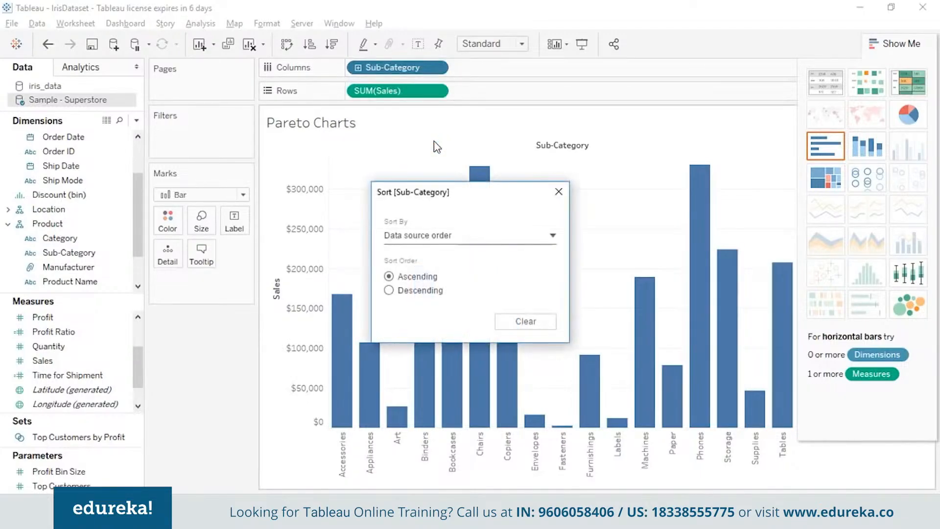
{"action": "left_click", "coordinate": [551, 237]}
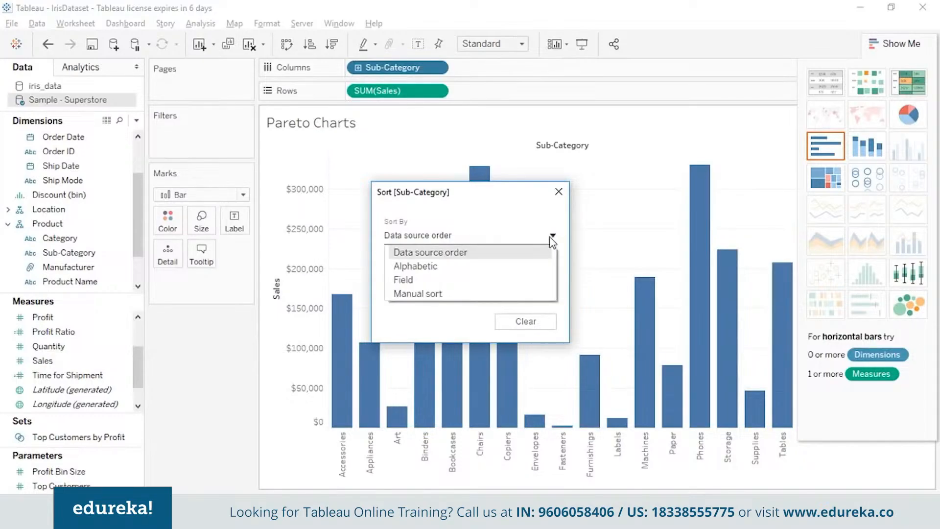
{"action": "left_click", "coordinate": [548, 278]}
{"action": "left_click", "coordinate": [406, 290]}
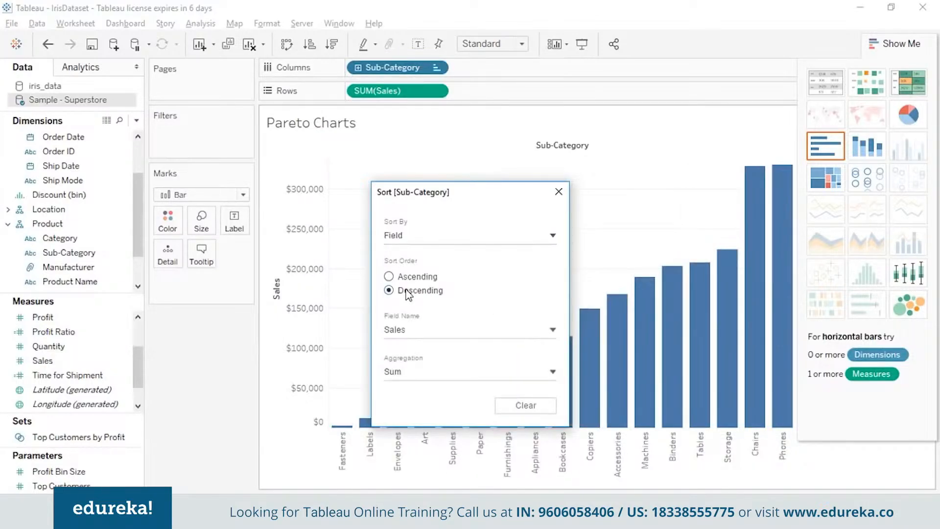
{"action": "left_click", "coordinate": [559, 193]}
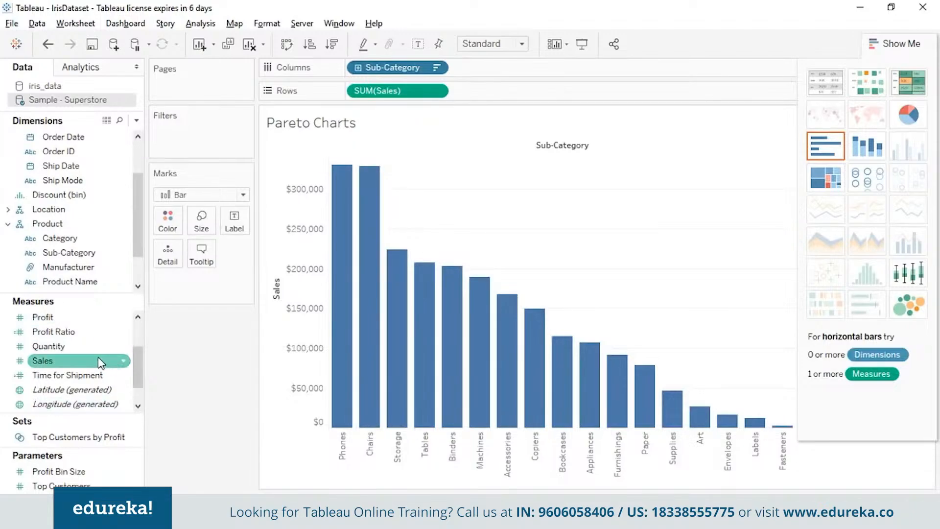
Add a second sum of Sales to the rows as a dual axis and set its mark type to Automatic
{"action": "left_click_drag", "start_coordinate": [98, 365], "coordinate": [525, 91]}
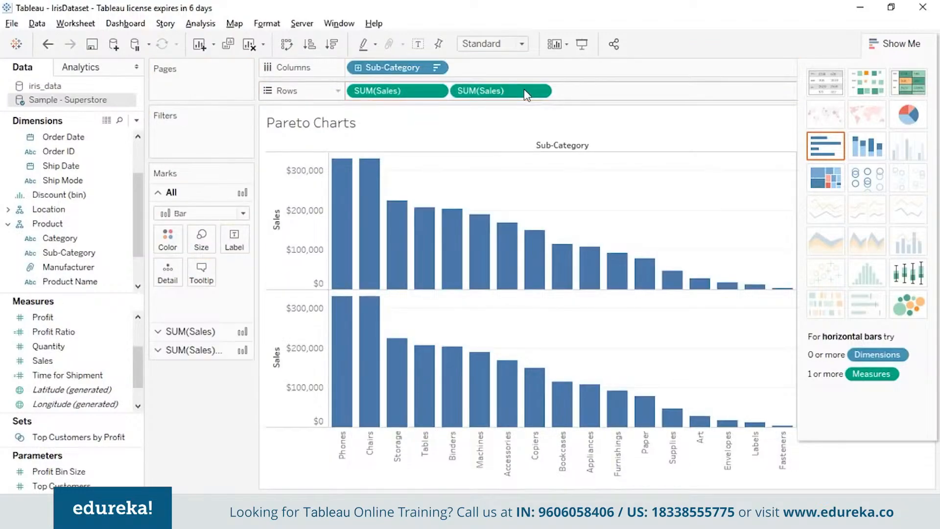
{"action": "left_click", "coordinate": [540, 91]}
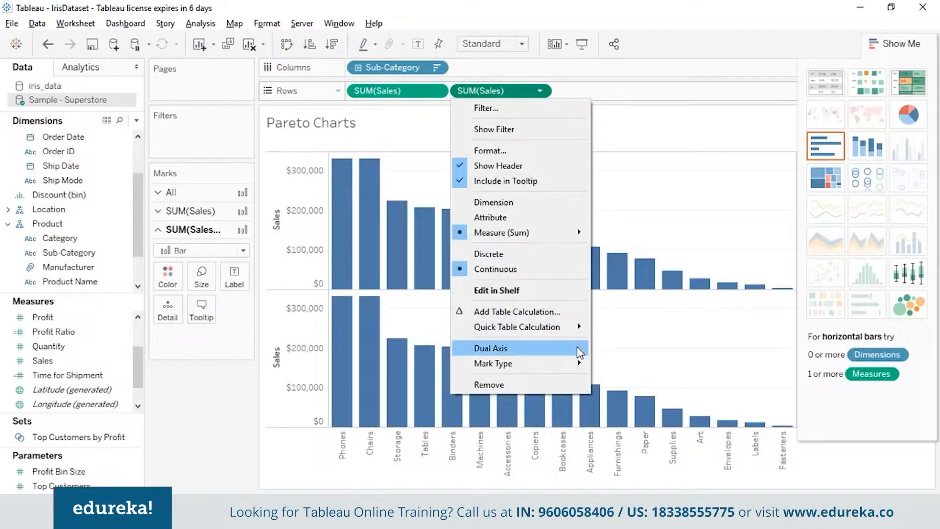
{"action": "left_click", "coordinate": [491, 348]}
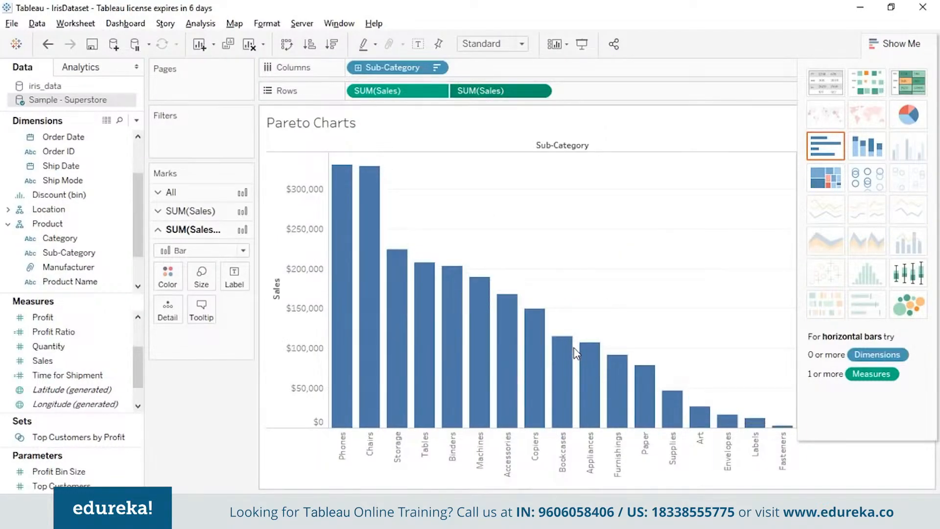
{"action": "left_click", "coordinate": [243, 251]}
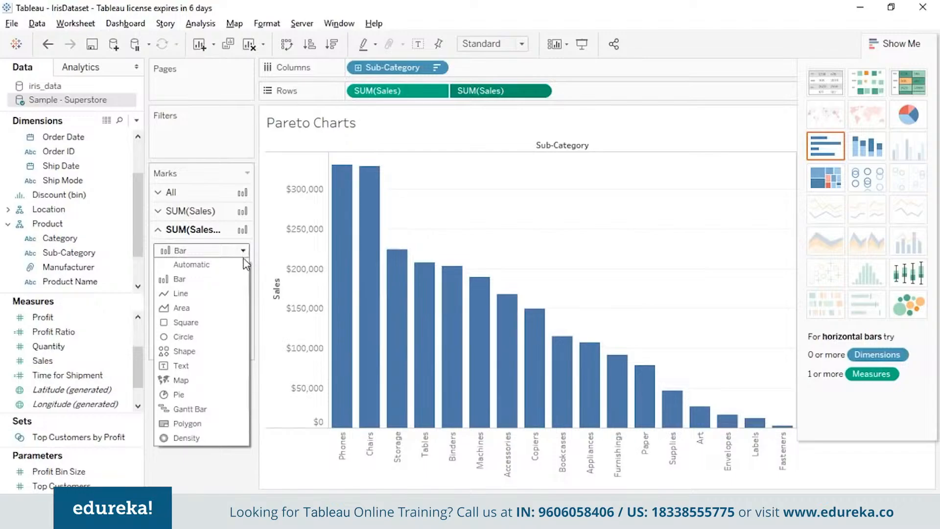
{"action": "left_click", "coordinate": [244, 265]}
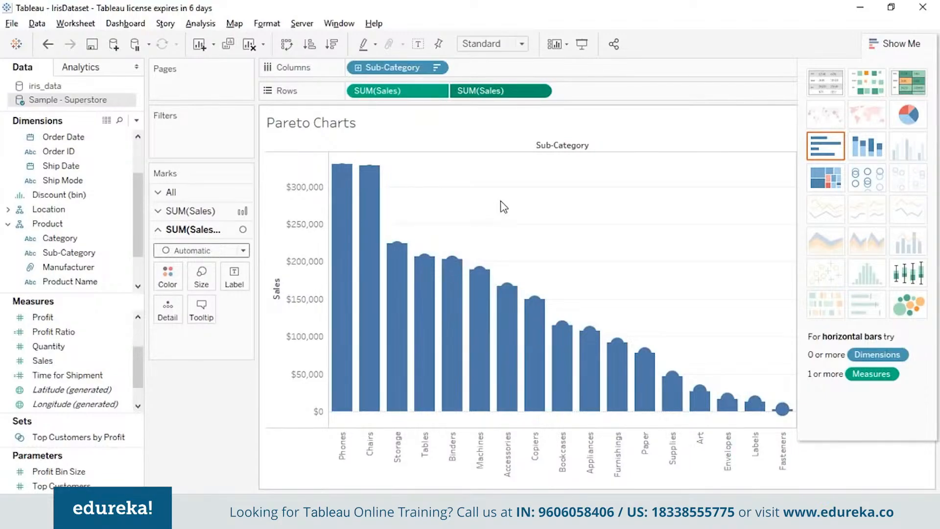
Apply the Running Total quick table calculation to the second Sales measure in rows
{"action": "left_click", "coordinate": [541, 92]}
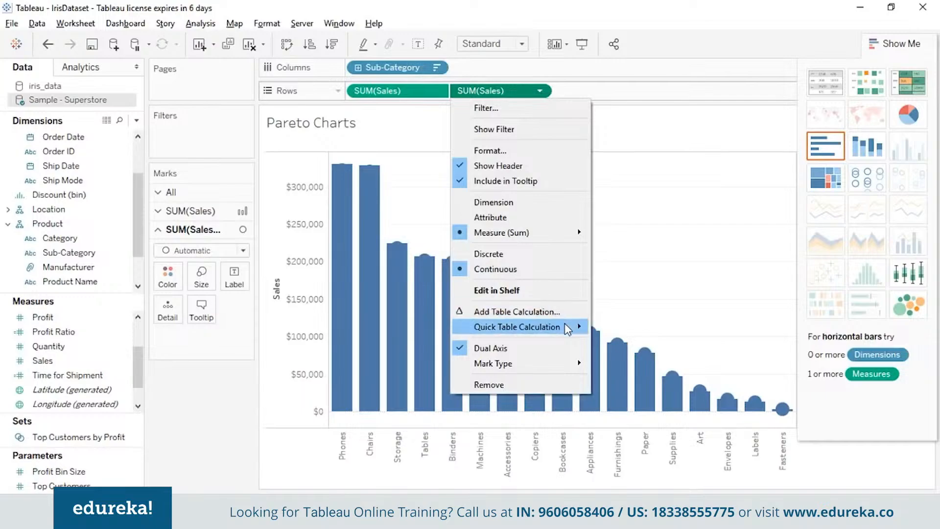
{"action": "mouse_move", "coordinate": [568, 327]}
{"action": "left_click", "coordinate": [626, 330]}
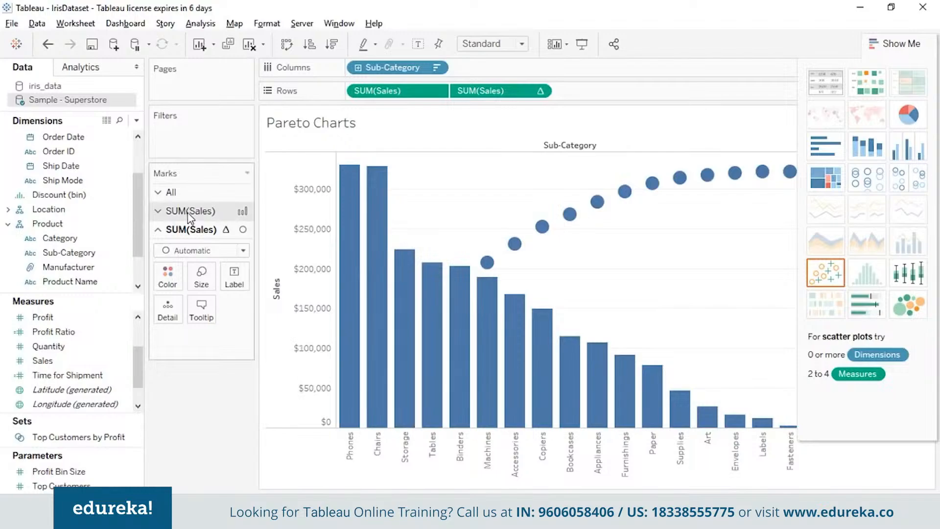
Use bars for the first Sales measure and set the mark type of the running-total Sales measure to Line
{"action": "left_click", "coordinate": [163, 214]}
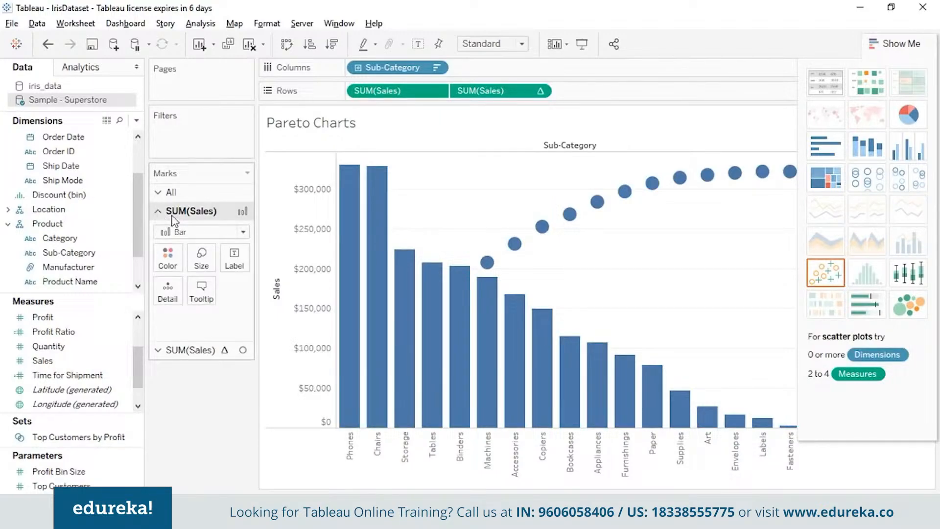
{"action": "left_click", "coordinate": [243, 232]}
{"action": "left_click", "coordinate": [233, 270]}
{"action": "left_click", "coordinate": [160, 348]}
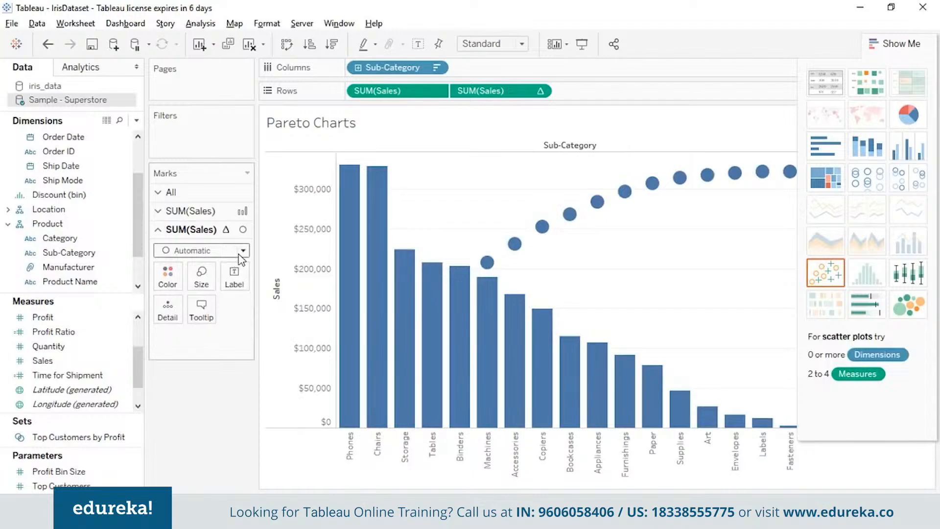
{"action": "left_click", "coordinate": [242, 251]}
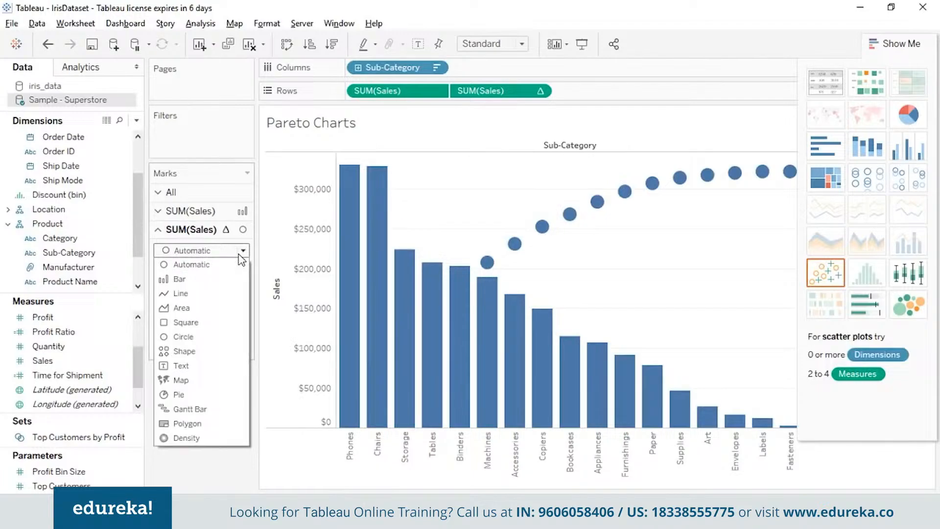
{"action": "left_click", "coordinate": [173, 295]}
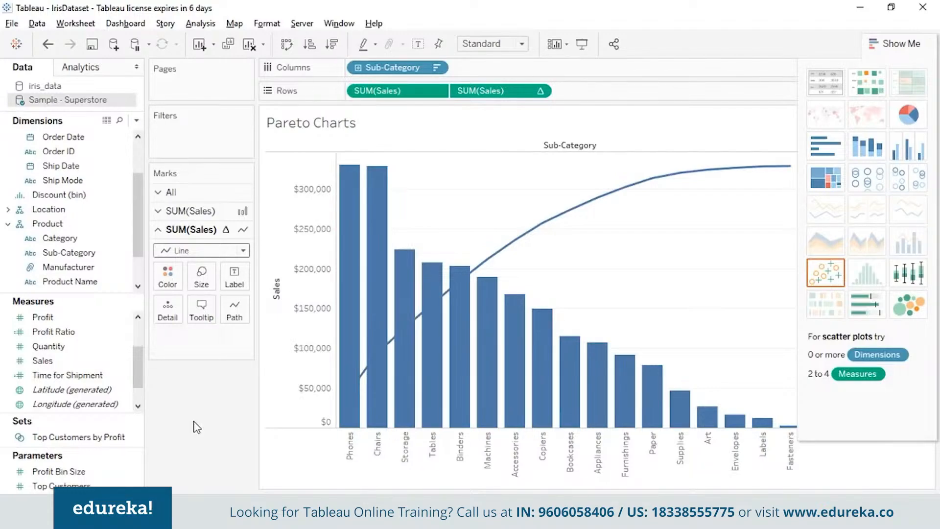
Color the running-total line orange and show markers on all its points
{"action": "left_click", "coordinate": [169, 281]}
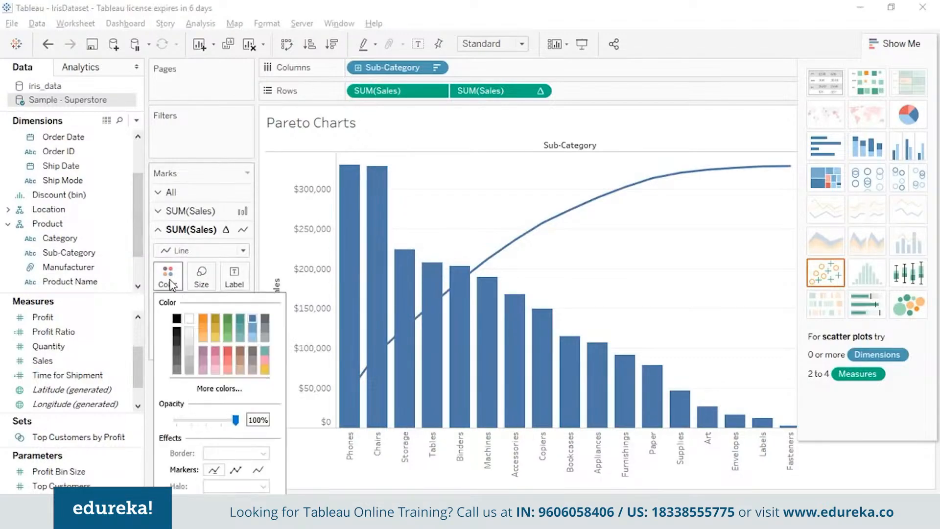
{"action": "left_click", "coordinate": [204, 319]}
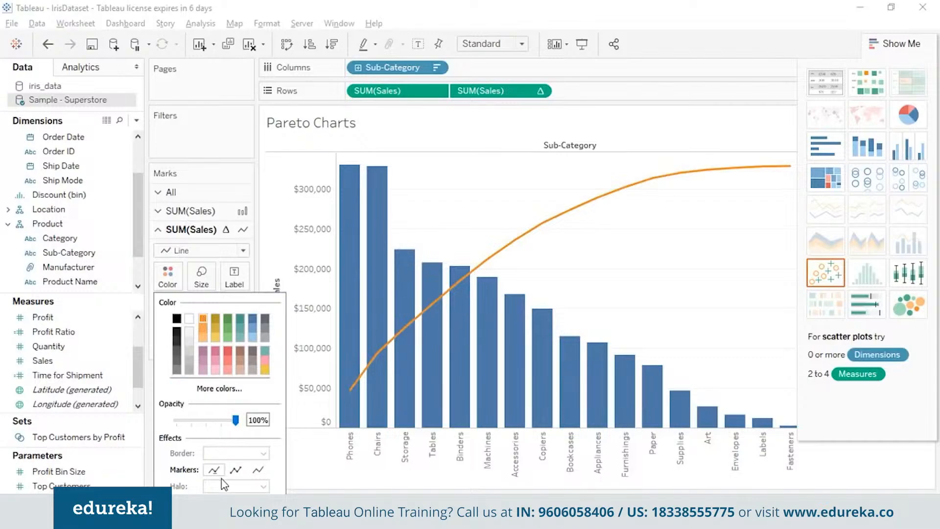
{"action": "left_click", "coordinate": [236, 471]}
{"action": "left_click", "coordinate": [258, 470]}
{"action": "left_click", "coordinate": [236, 471]}
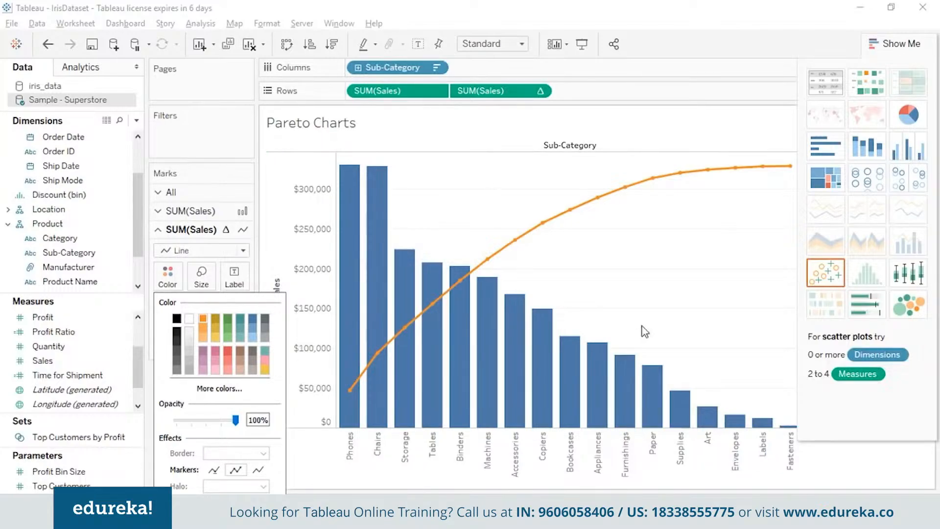
{"action": "left_click", "coordinate": [710, 505]}
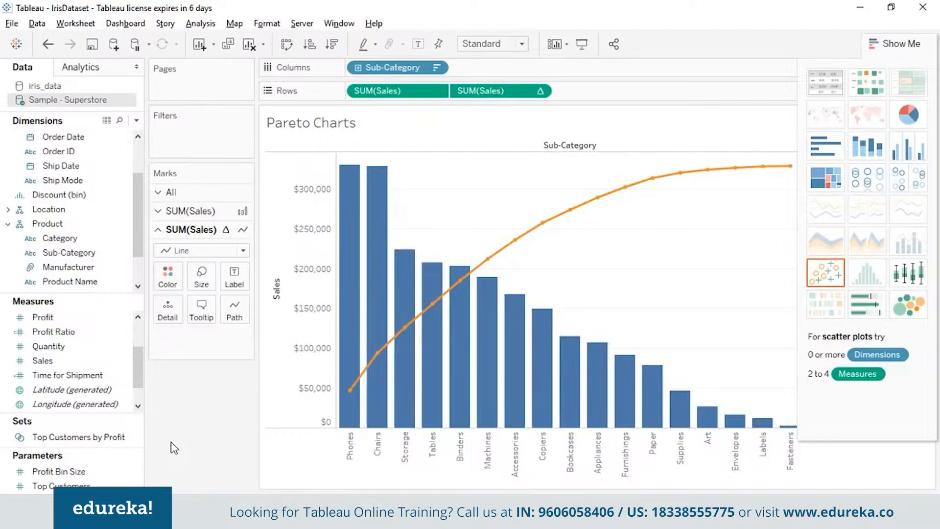
{"action": "key", "text": "alt+Tab"}
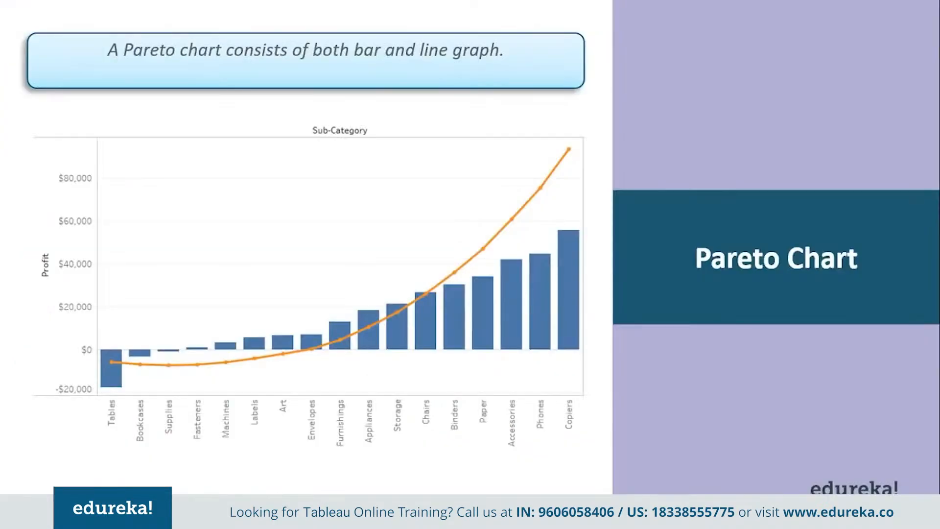
{"action": "key", "text": "Right"}
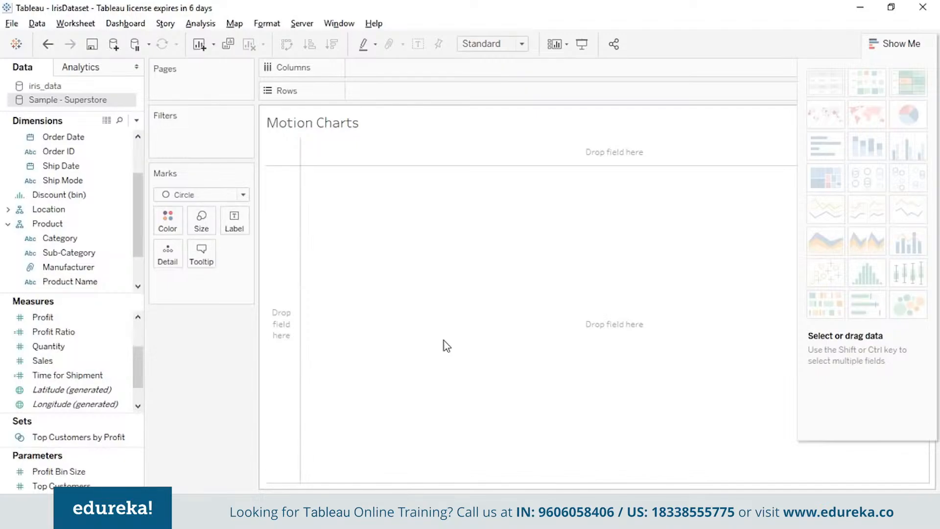
Add Order Date to the Motion Charts columns as discrete months and set the mark type to Automatic
{"action": "scroll", "coordinate": [139, 152], "scroll_direction": "up", "scroll_amount": 2}
{"action": "left_click", "coordinate": [96, 196]}
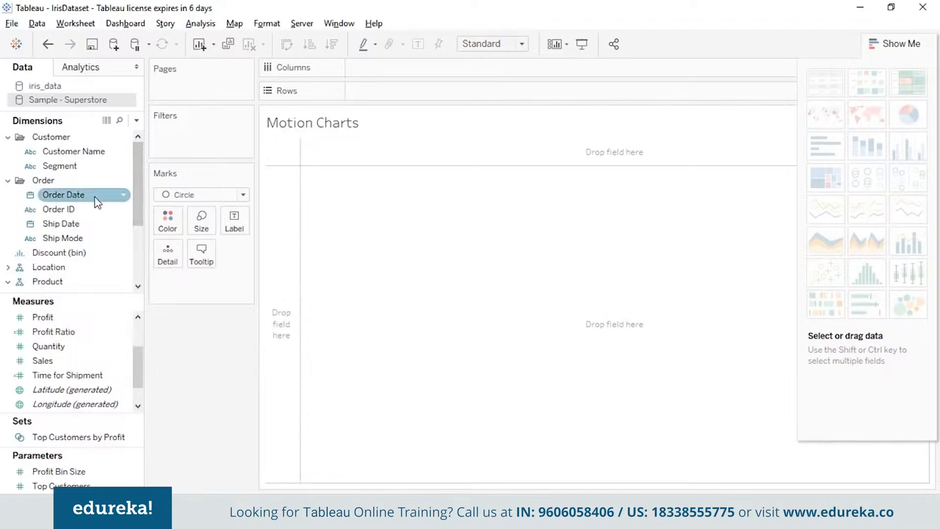
{"action": "left_click_drag", "start_coordinate": [98, 202], "coordinate": [408, 67]}
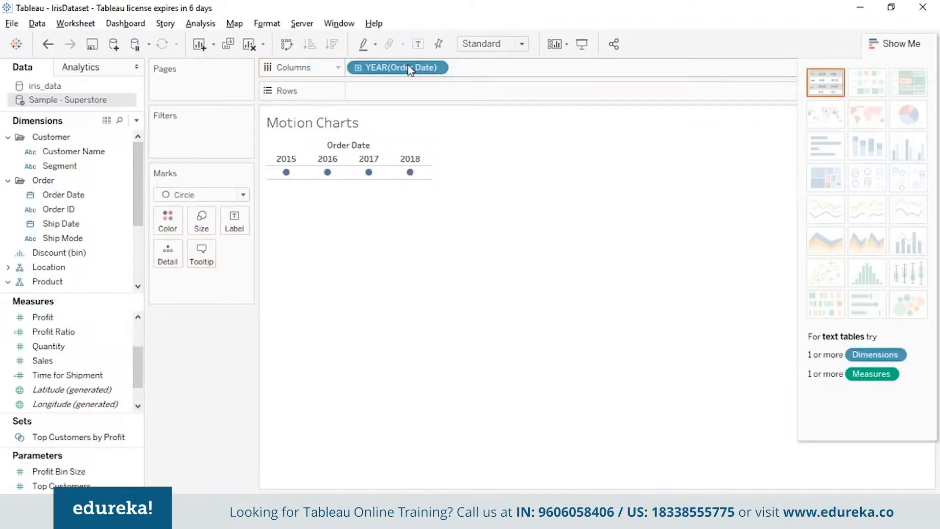
{"action": "left_click", "coordinate": [439, 69]}
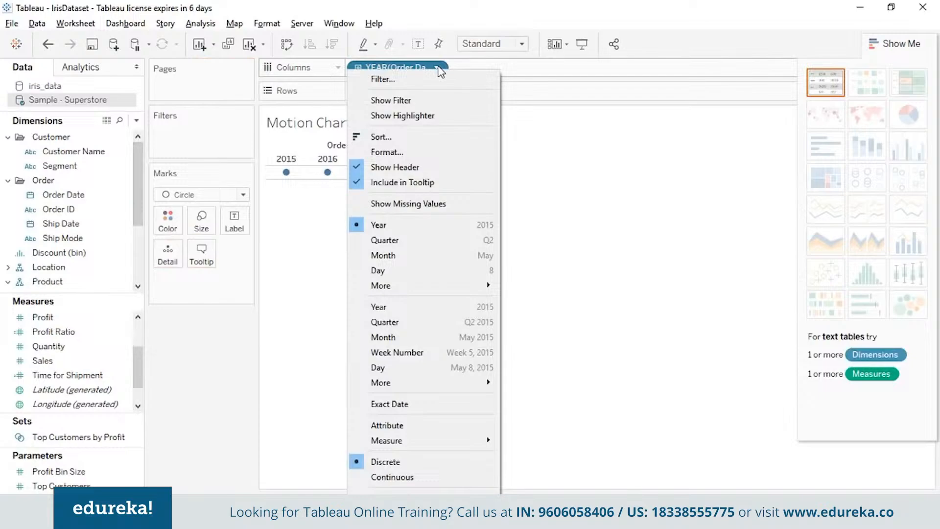
{"action": "left_click", "coordinate": [477, 263]}
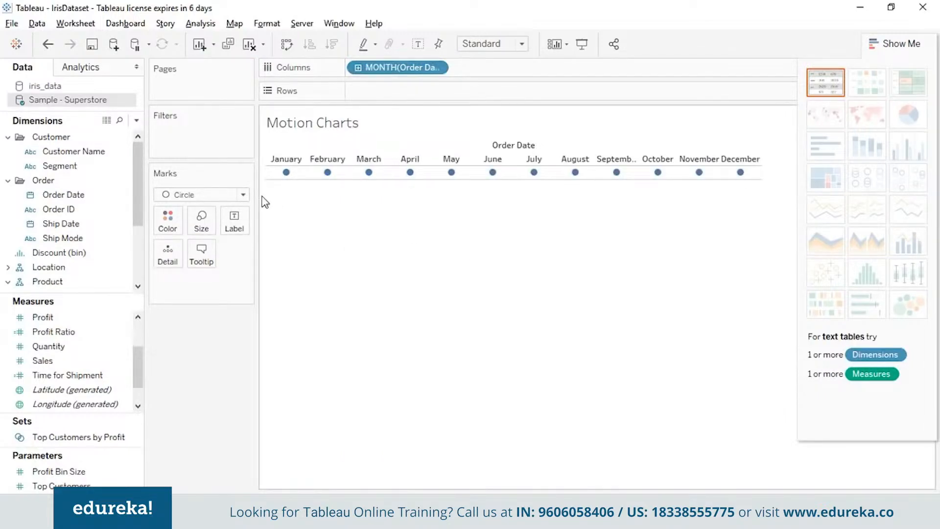
{"action": "left_click", "coordinate": [243, 195]}
{"action": "left_click", "coordinate": [238, 209]}
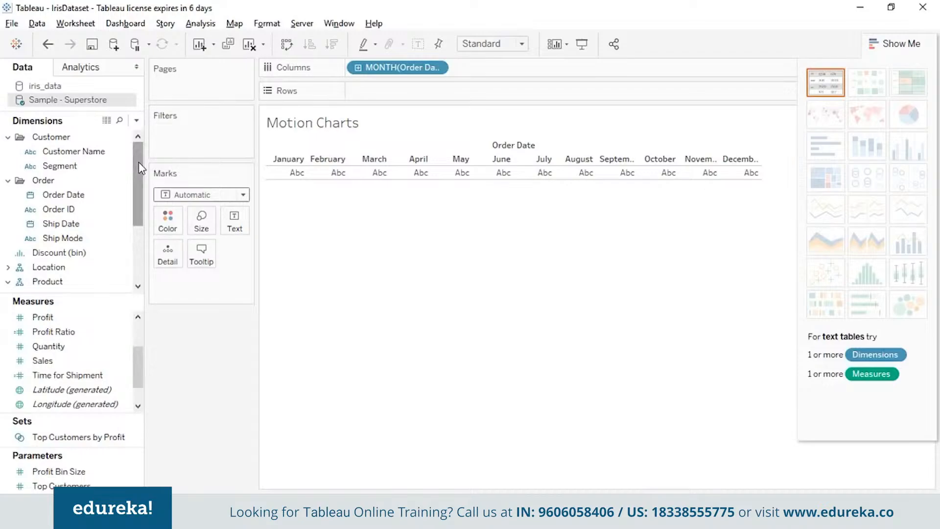
Add the sums of Sales and Profit to the rows of the Motion Charts sheet
{"action": "left_click", "coordinate": [126, 361]}
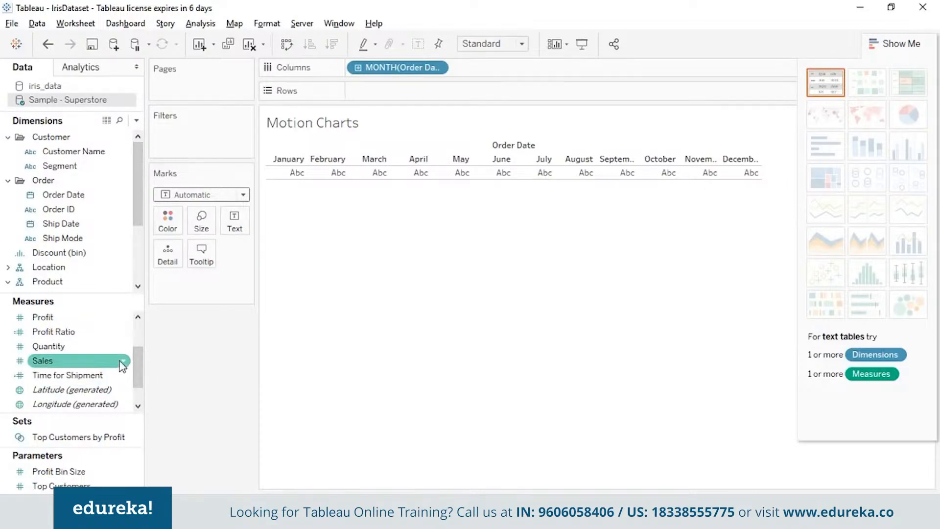
{"action": "left_click_drag", "start_coordinate": [109, 368], "coordinate": [427, 96]}
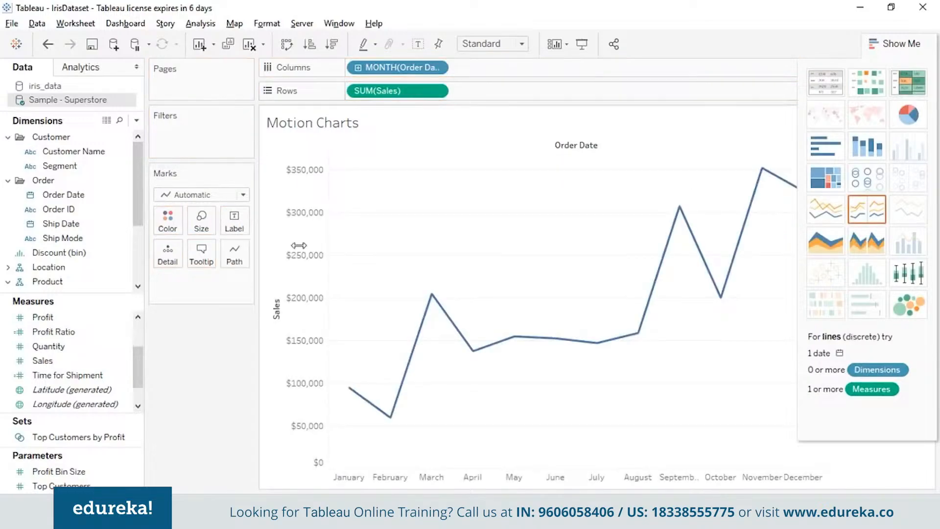
{"action": "left_click", "coordinate": [80, 322]}
{"action": "left_click_drag", "start_coordinate": [79, 321], "coordinate": [505, 95]}
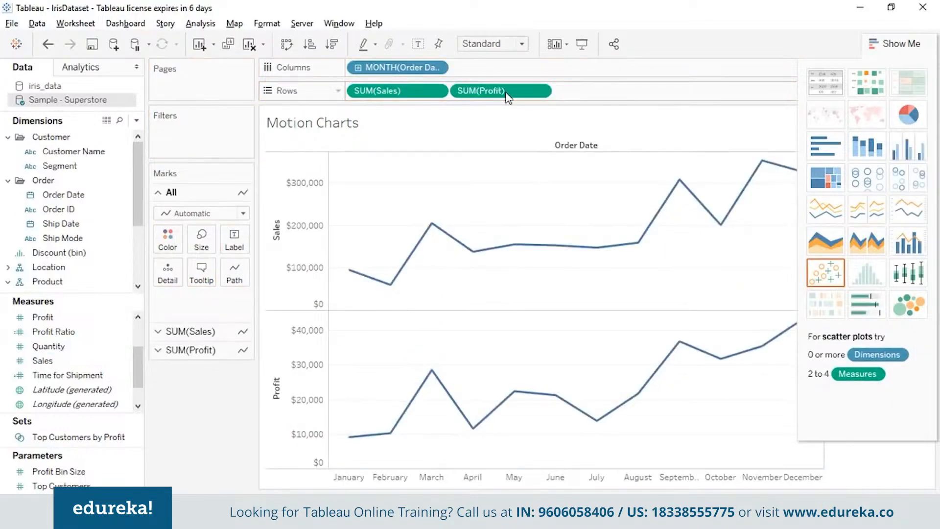
Put Profit on a dual axis with Sales and hide the chart-type suggestions
{"action": "left_click", "coordinate": [540, 92]}
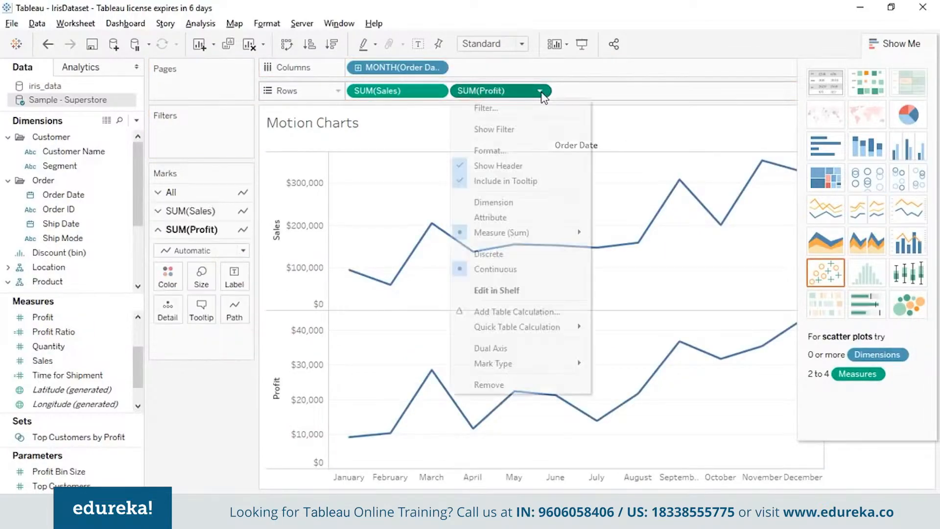
{"action": "left_click", "coordinate": [568, 349]}
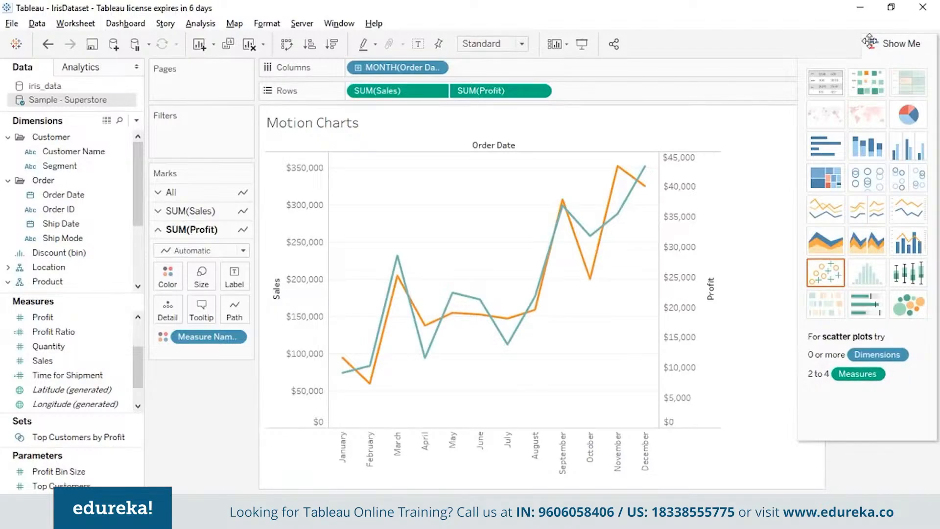
{"action": "left_click", "coordinate": [889, 43]}
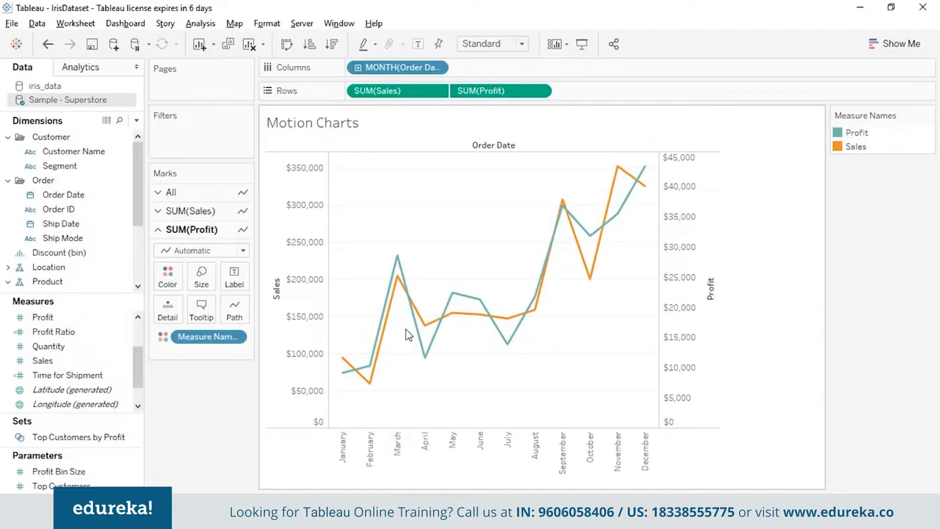
Set the mark type of all measures to Circle
{"action": "mouse_move", "coordinate": [559, 209]}
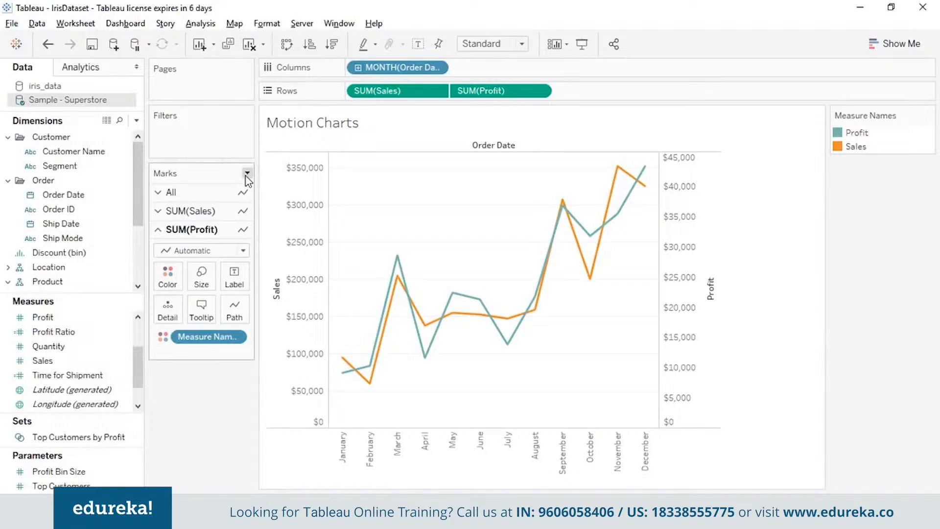
{"action": "left_click", "coordinate": [247, 174]}
{"action": "left_click", "coordinate": [205, 174]}
{"action": "left_click", "coordinate": [163, 195]}
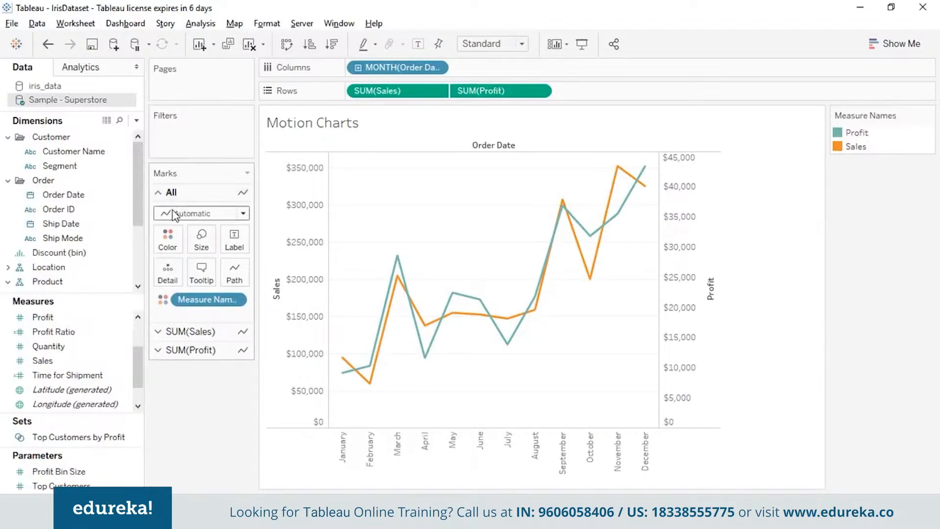
{"action": "left_click", "coordinate": [177, 214]}
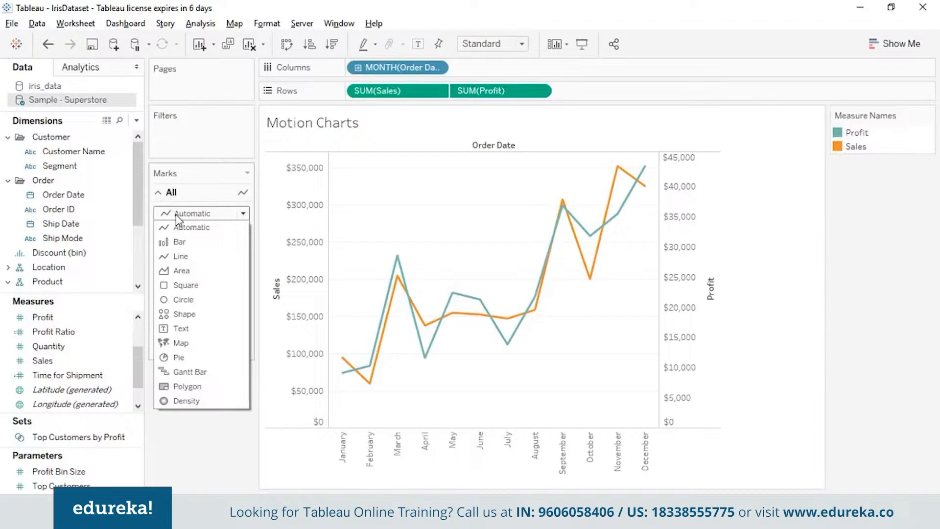
{"action": "left_click", "coordinate": [183, 301]}
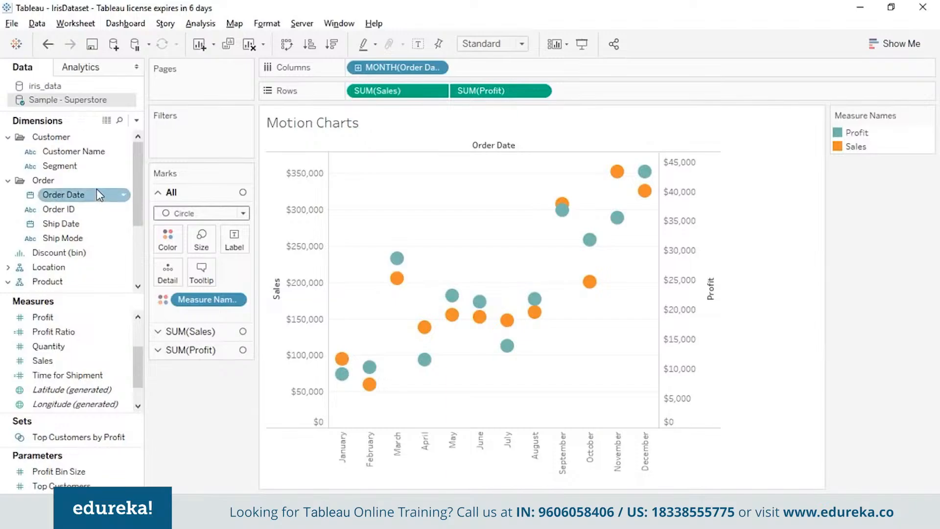
Page the chart by Order Date at the discrete Month level
{"action": "left_click_drag", "start_coordinate": [97, 196], "coordinate": [210, 81]}
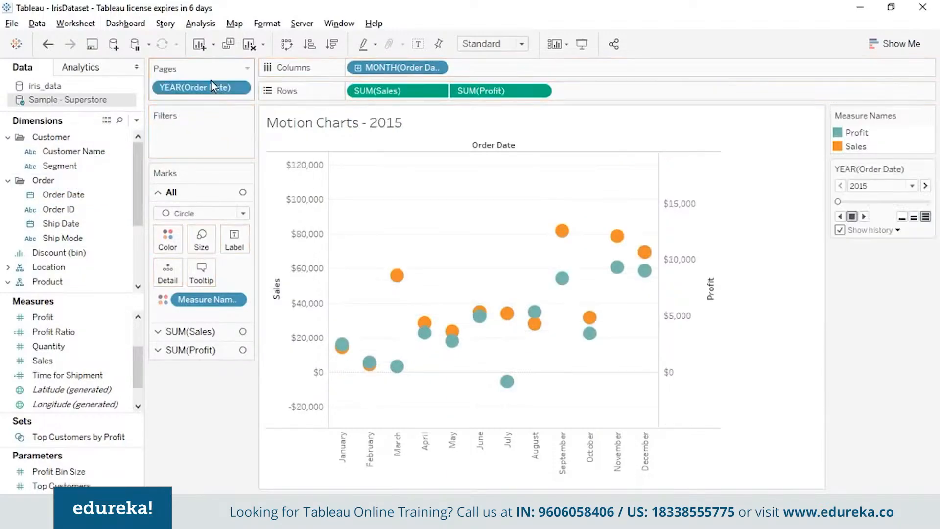
{"action": "left_click", "coordinate": [240, 88]}
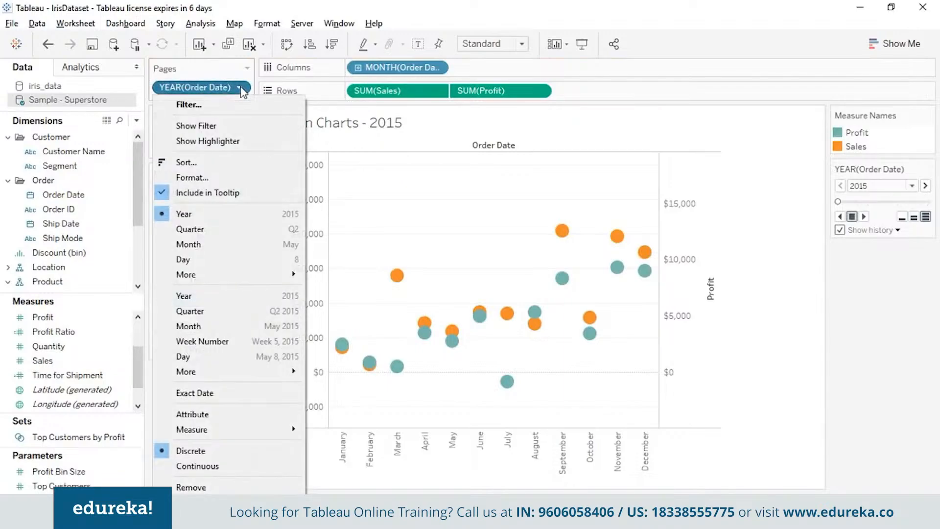
{"action": "left_click", "coordinate": [230, 240]}
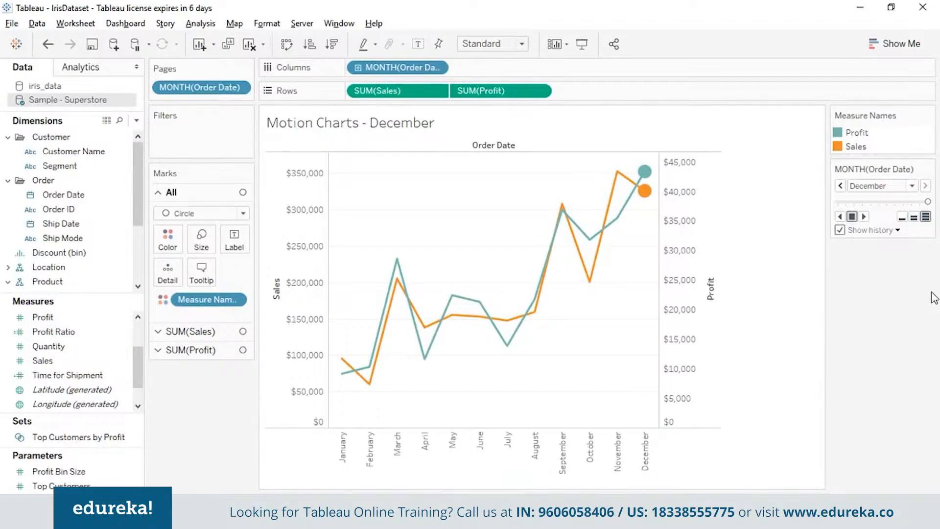
Review the page history options, including the available formats for the trails
{"action": "left_click", "coordinate": [898, 230]}
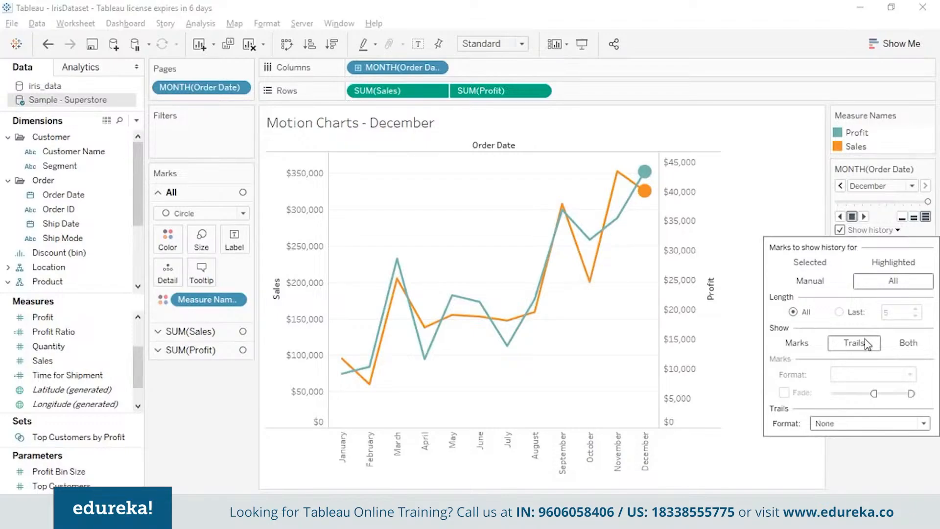
{"action": "left_click", "coordinate": [924, 424]}
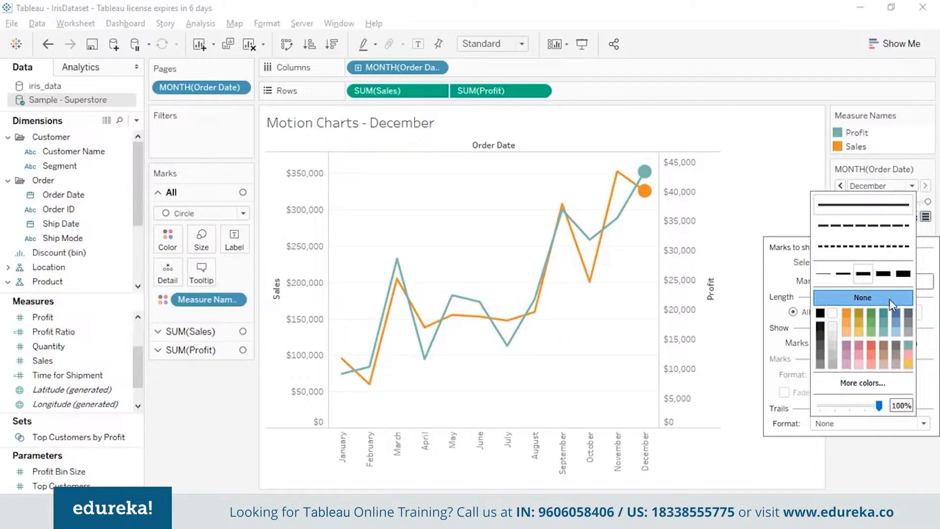
{"action": "left_click", "coordinate": [924, 424]}
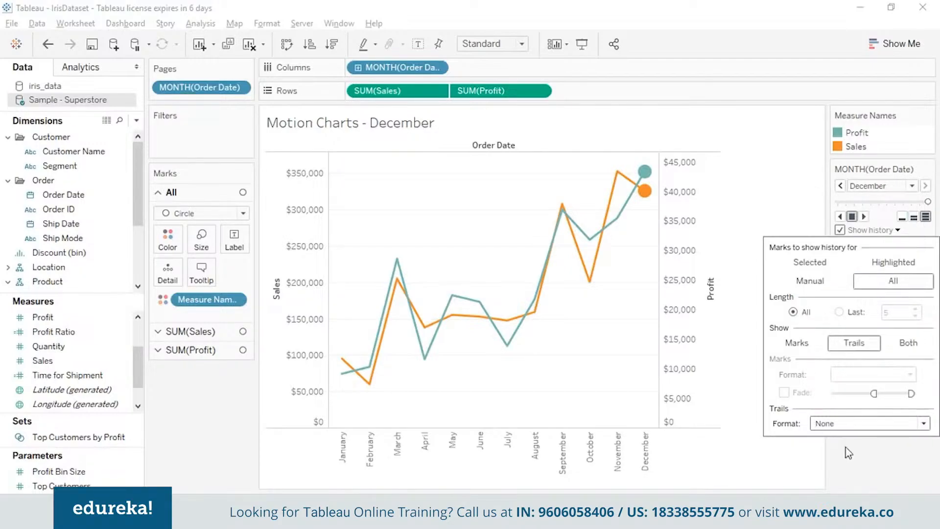
{"action": "left_click", "coordinate": [866, 461]}
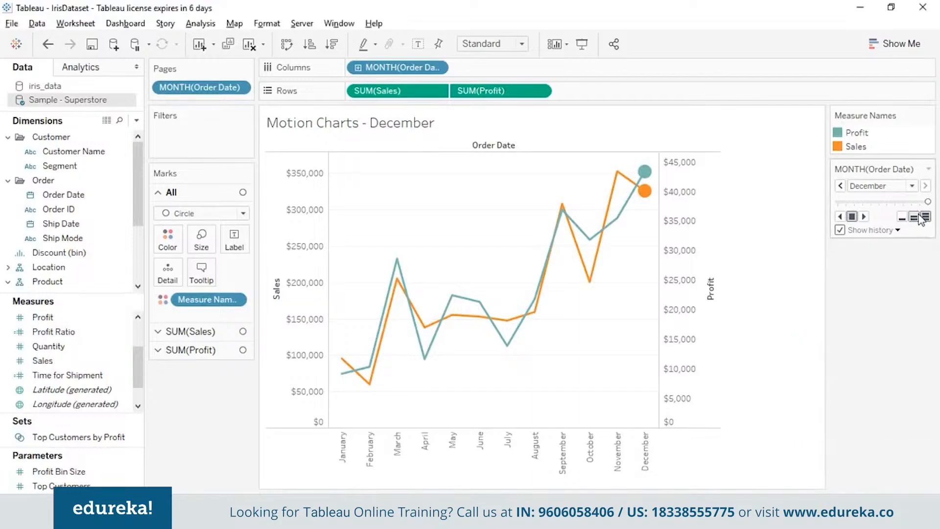
Play the monthly page animation at medium speed and again at the fastest speed
{"action": "left_click", "coordinate": [914, 218]}
{"action": "left_click", "coordinate": [863, 217]}
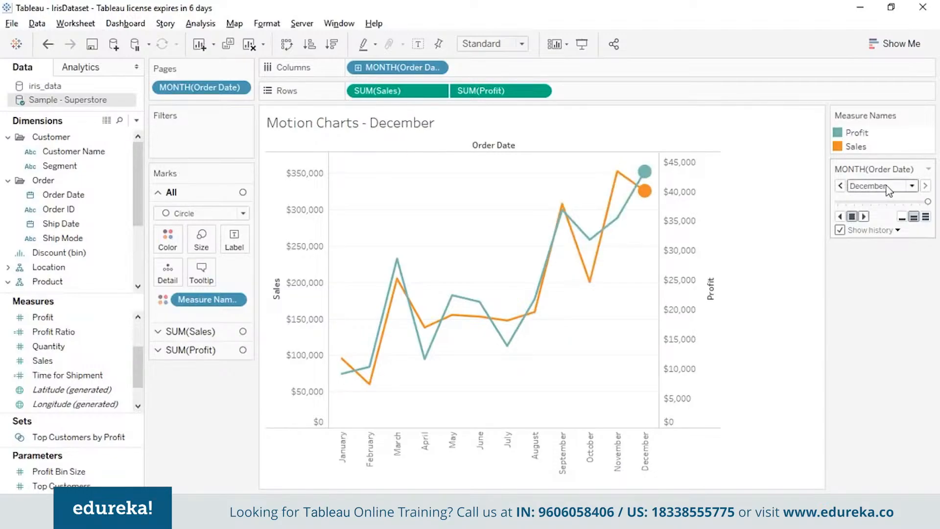
{"action": "left_click", "coordinate": [927, 219]}
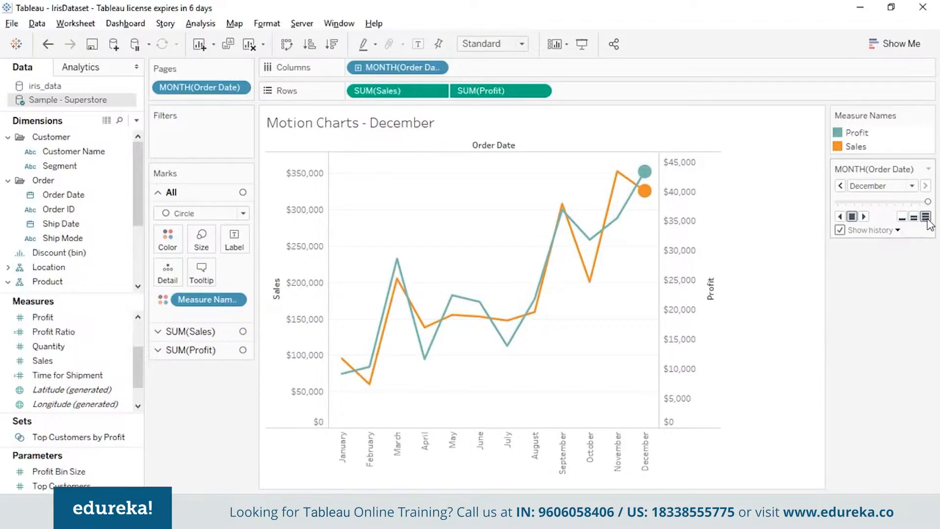
{"action": "left_click", "coordinate": [864, 216]}
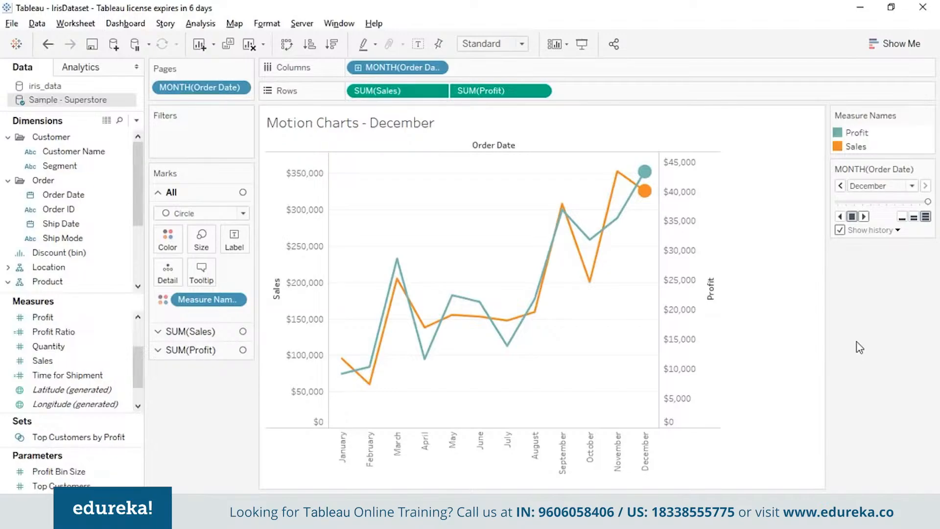
Examine the rows of the iris_data.csv data source
{"action": "key", "text": "alt+Tab"}
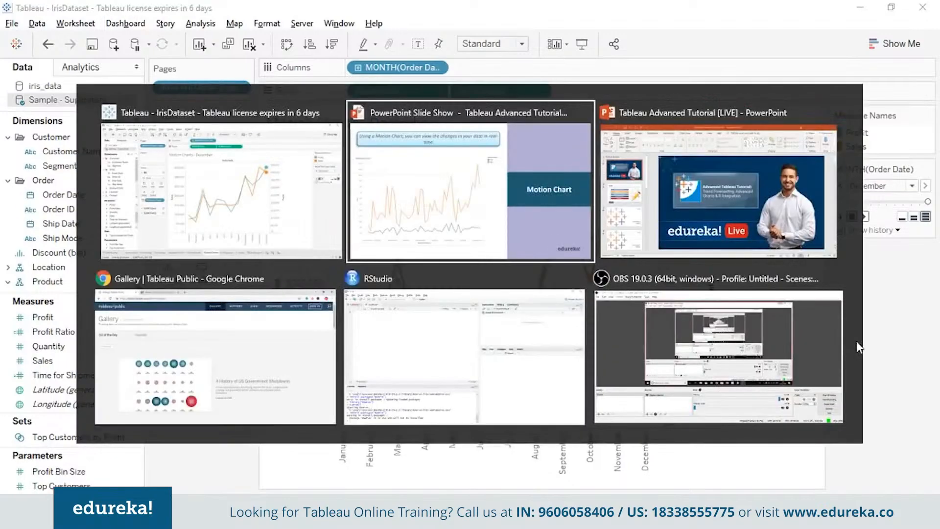
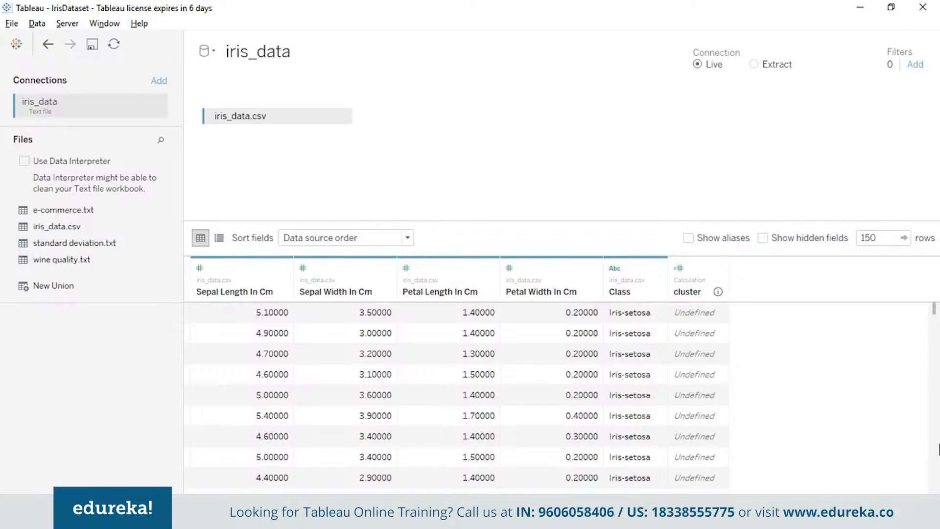
{"action": "left_click", "coordinate": [934, 357]}
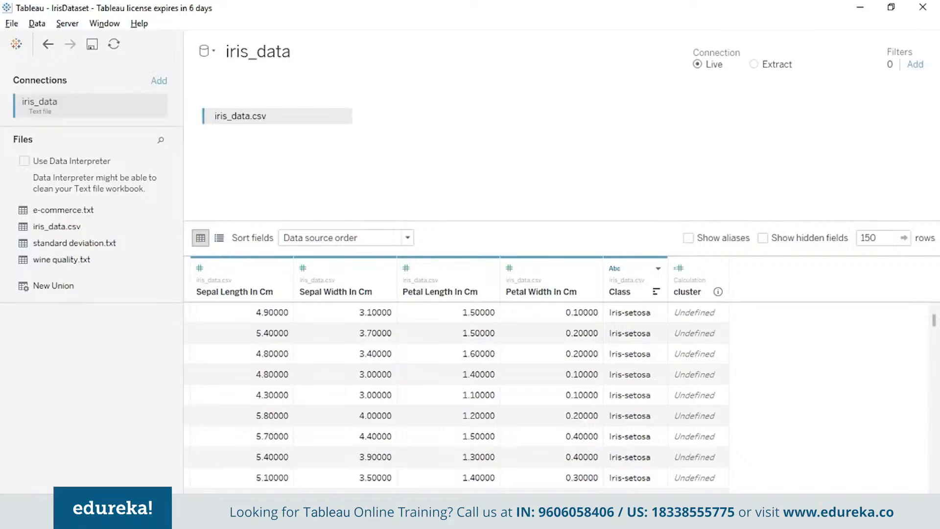
Switch to RStudio and write install.packages("Rserve") as the first line of the empty script
{"action": "key", "text": "alt+Tab"}
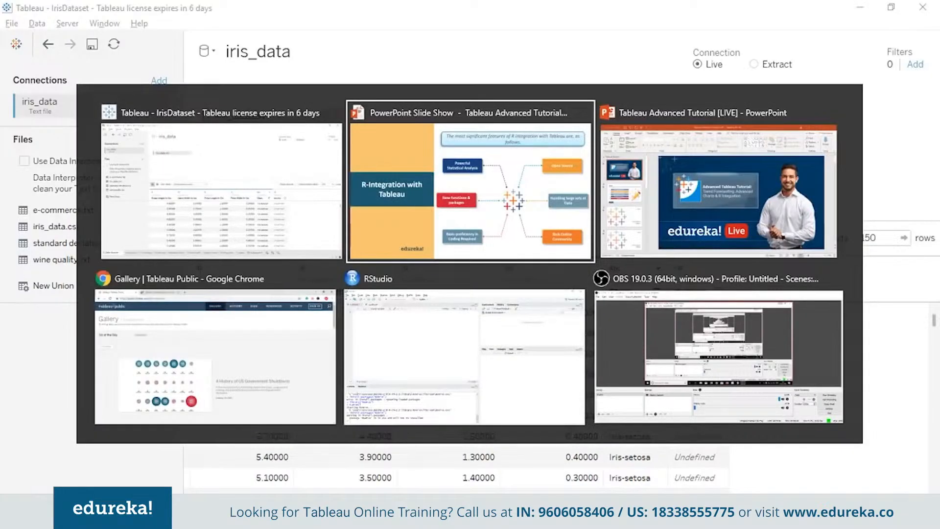
{"action": "key", "text": "alt+Tab"}
{"action": "key", "text": "alt+Tab"}
{"action": "key", "text": "alt+Tab"}
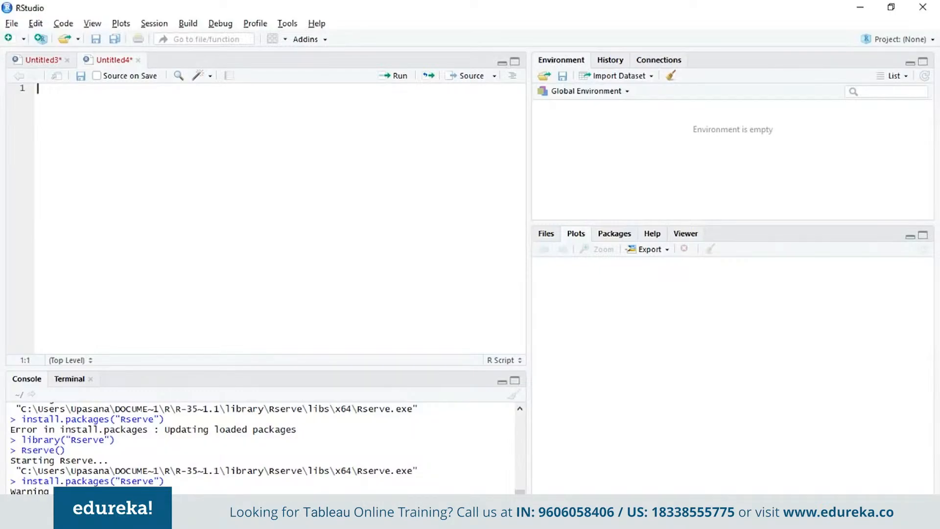
{"action": "type", "text": "instal"}
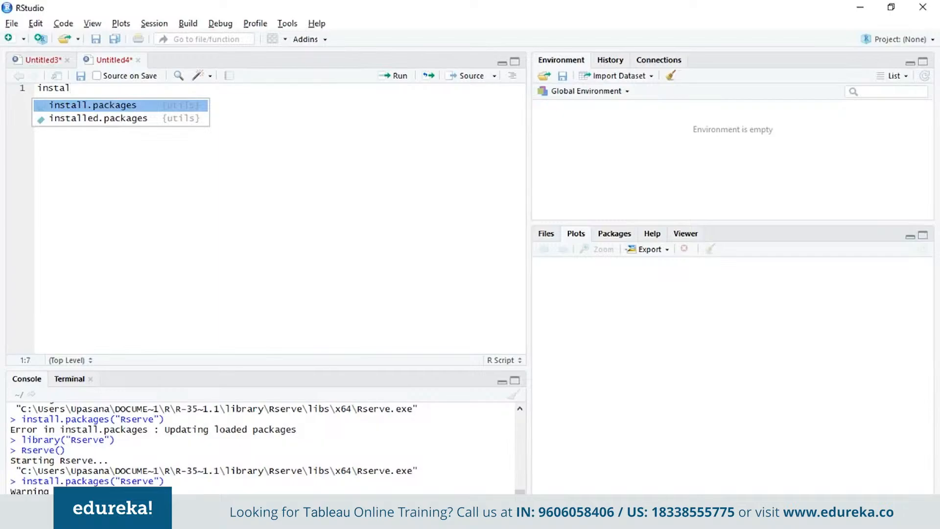
{"action": "left_click", "coordinate": [132, 110]}
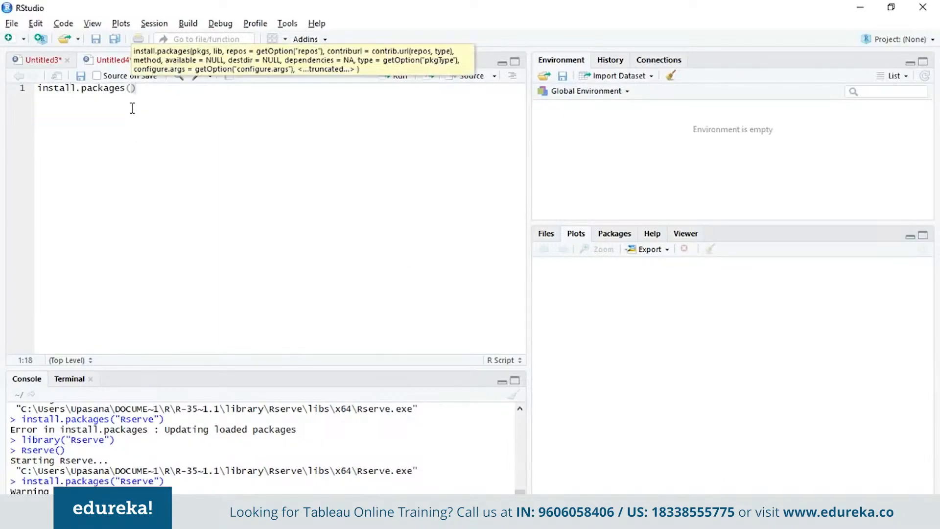
{"action": "type", "text": "\""}
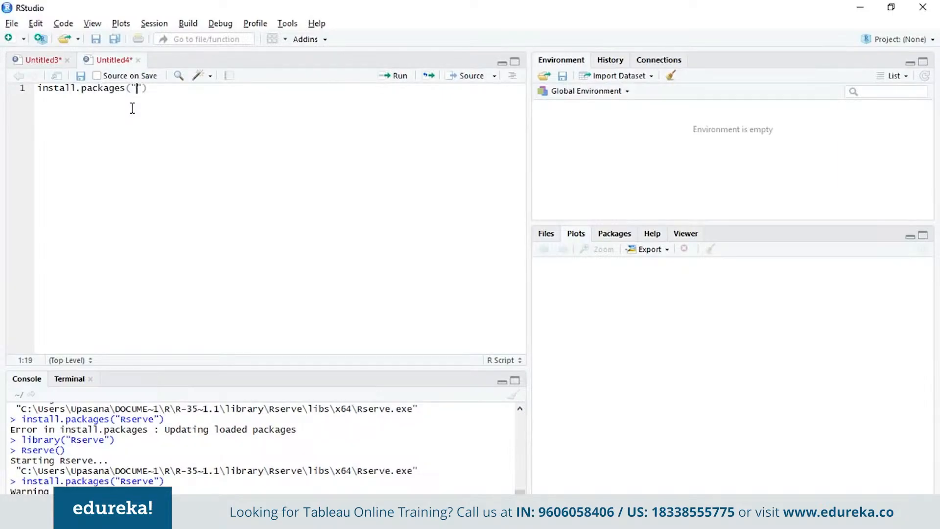
{"action": "type", "text": "Rserve\")"}
{"action": "key", "text": "Return"}
Add library("Rserve") and Rserve() as the second and third lines of the script
{"action": "type", "text": "library"}
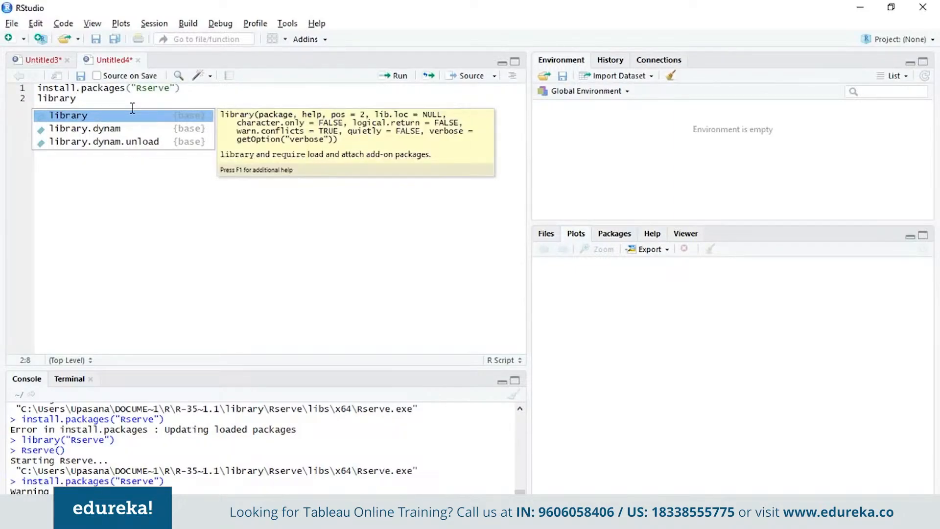
{"action": "left_click", "coordinate": [134, 114]}
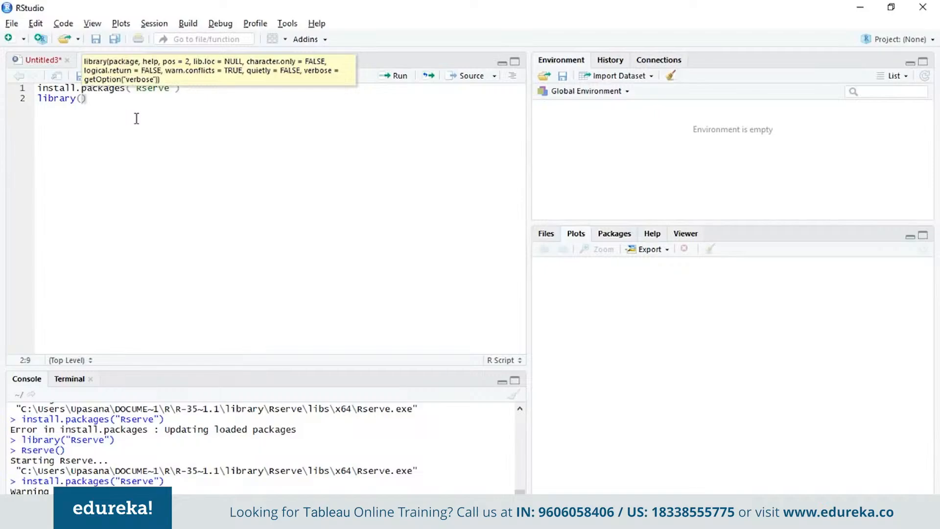
{"action": "type", "text": "\"Rserve"}
{"action": "left_click", "coordinate": [137, 102]}
{"action": "key", "text": "Return"}
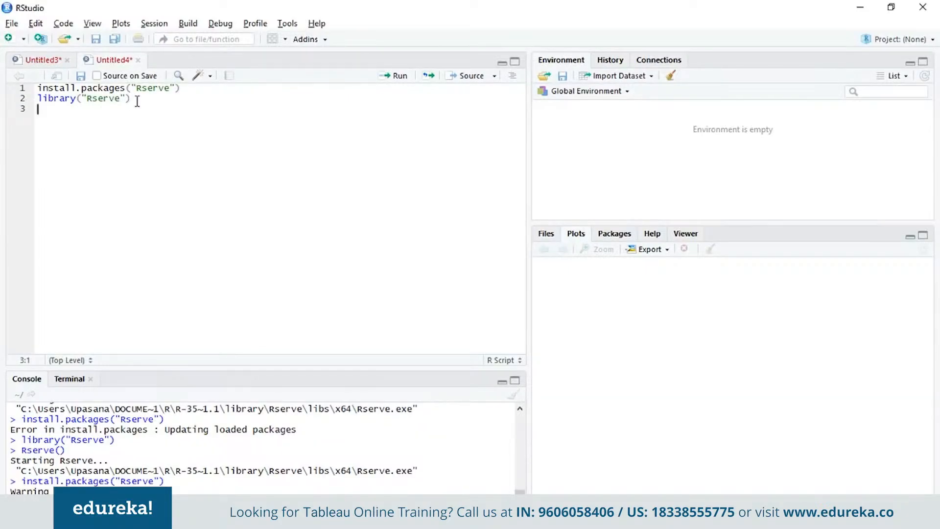
{"action": "type", "text": "Rserve"}
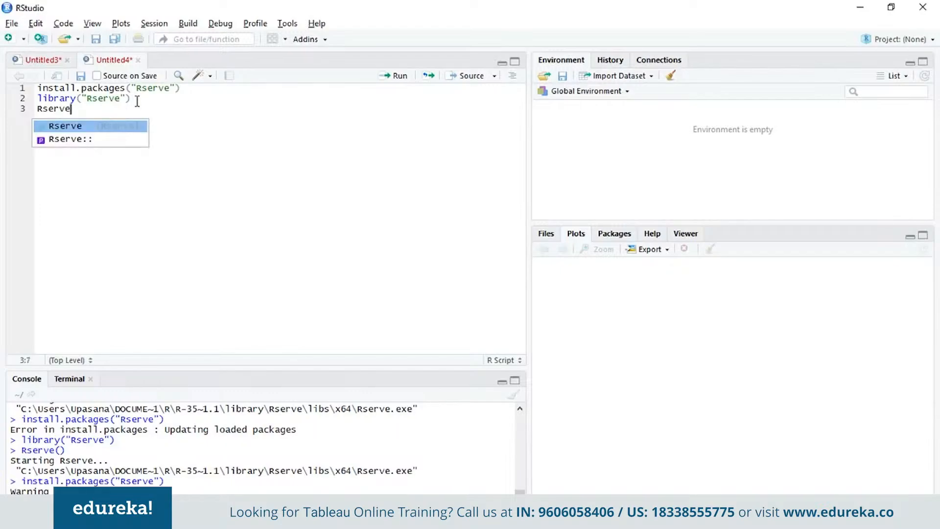
{"action": "left_click", "coordinate": [116, 127]}
{"action": "key", "text": "ctrl+a"}
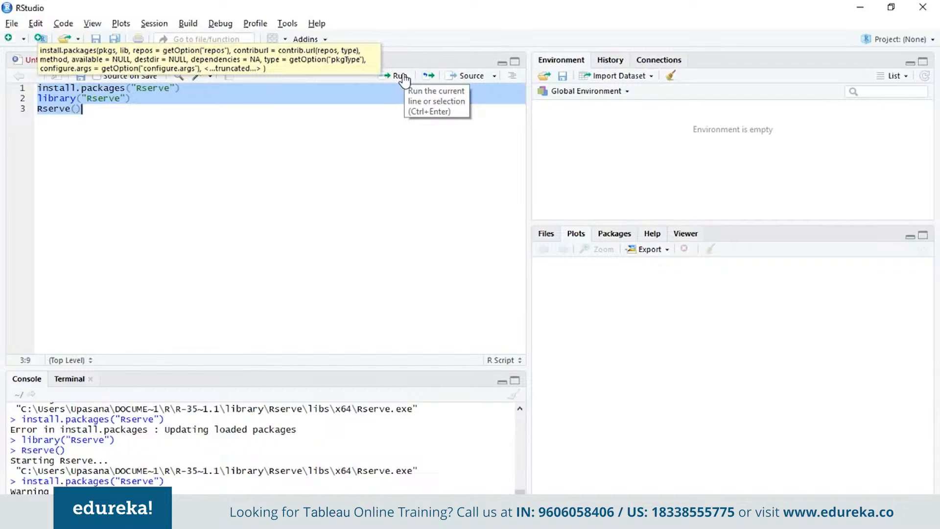
{"action": "left_click", "coordinate": [404, 149]}
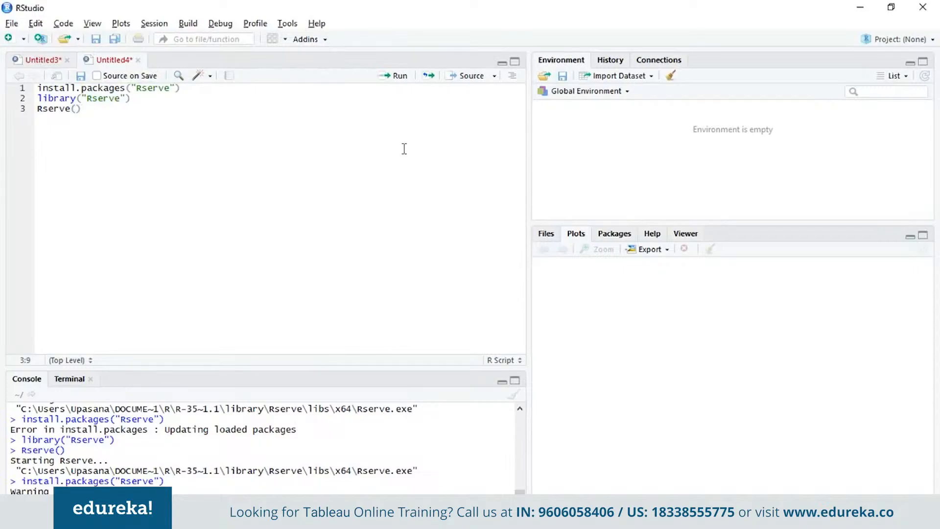
Switch to Tableau and open the external service connection settings from the R-Integration sheet
{"action": "key", "text": "alt+Tab"}
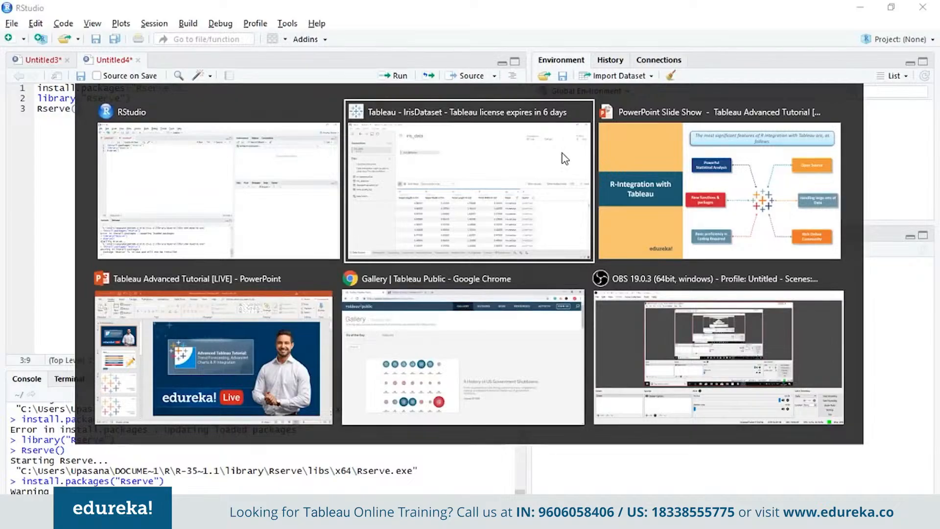
{"action": "left_click", "coordinate": [562, 154]}
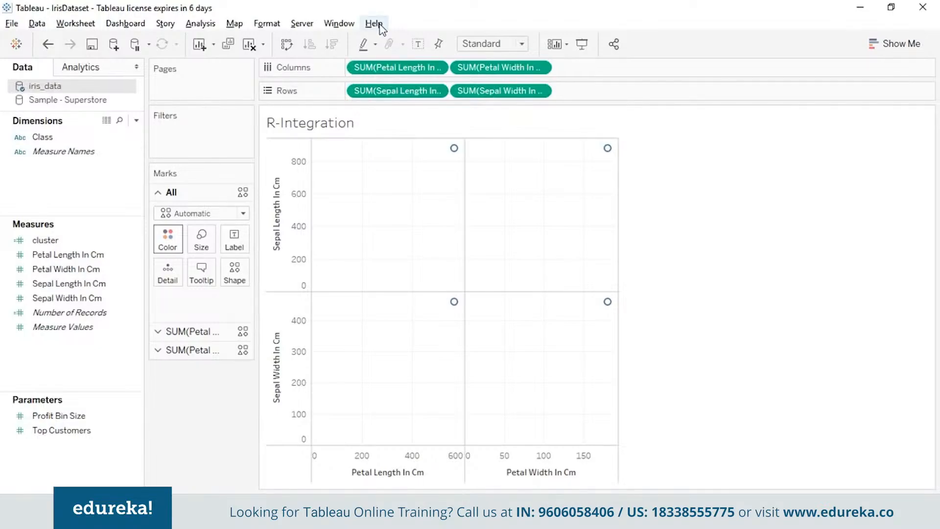
{"action": "left_click", "coordinate": [377, 24]}
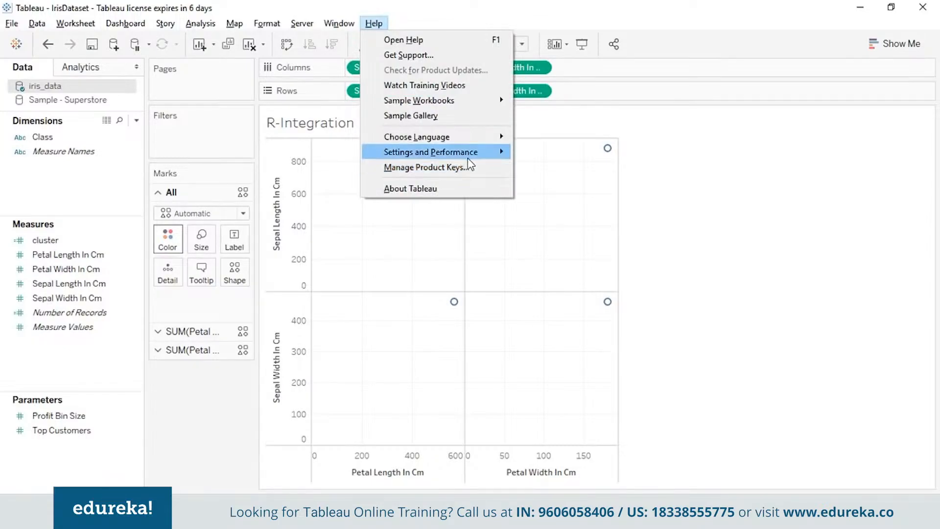
{"action": "mouse_move", "coordinate": [469, 153]}
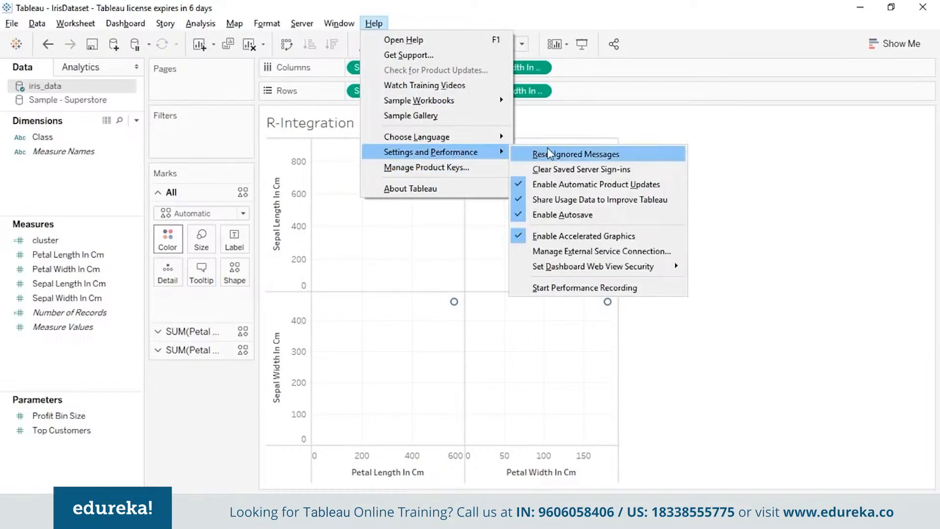
{"action": "left_click", "coordinate": [598, 248]}
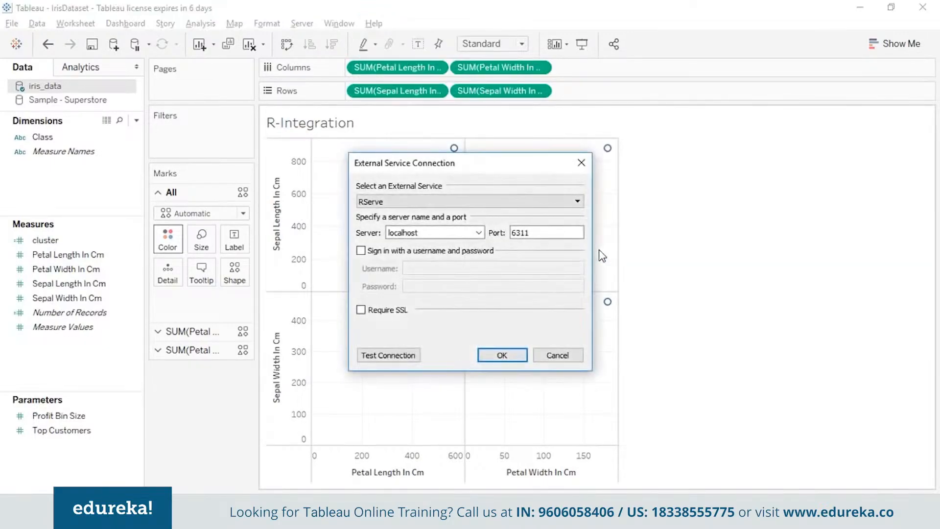
Test the RServe connection on server localhost with port 6311 and accept the connection settings
{"action": "left_click", "coordinate": [531, 203]}
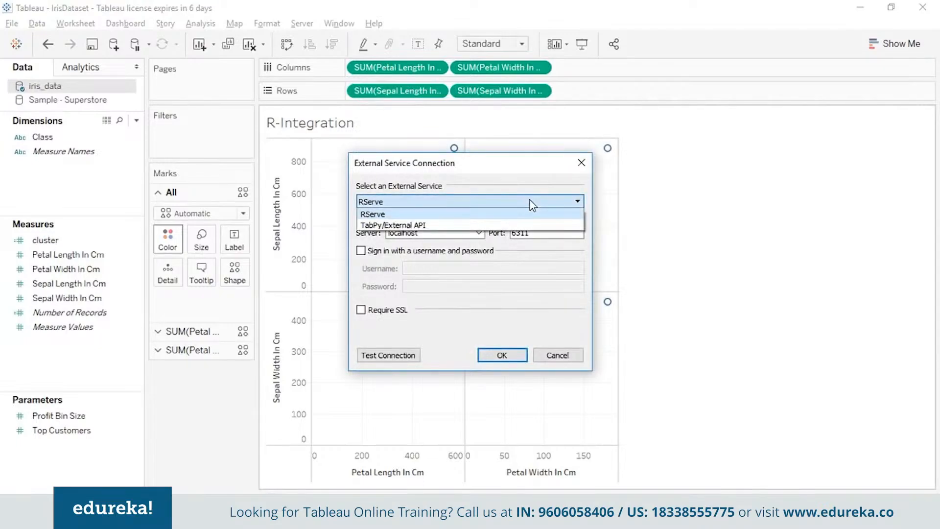
{"action": "left_click", "coordinate": [532, 204]}
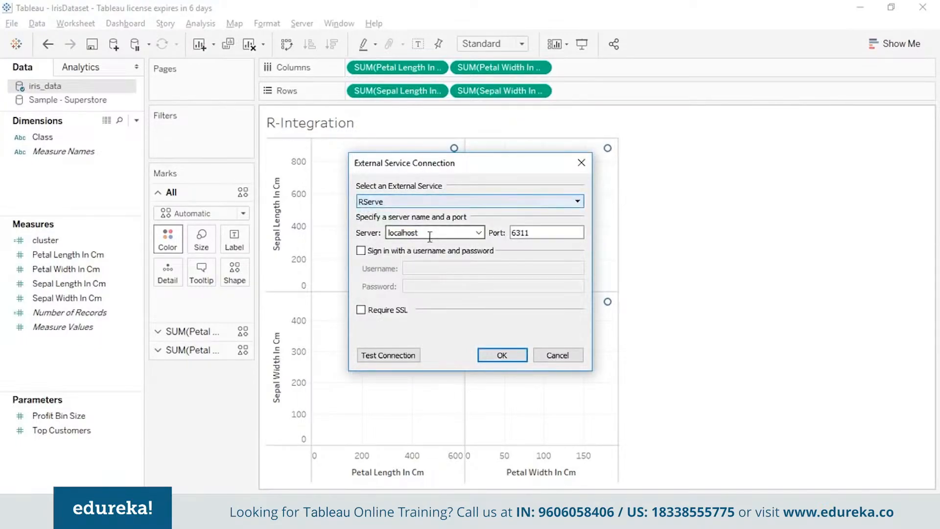
{"action": "left_click_drag", "start_coordinate": [430, 232], "coordinate": [384, 232]}
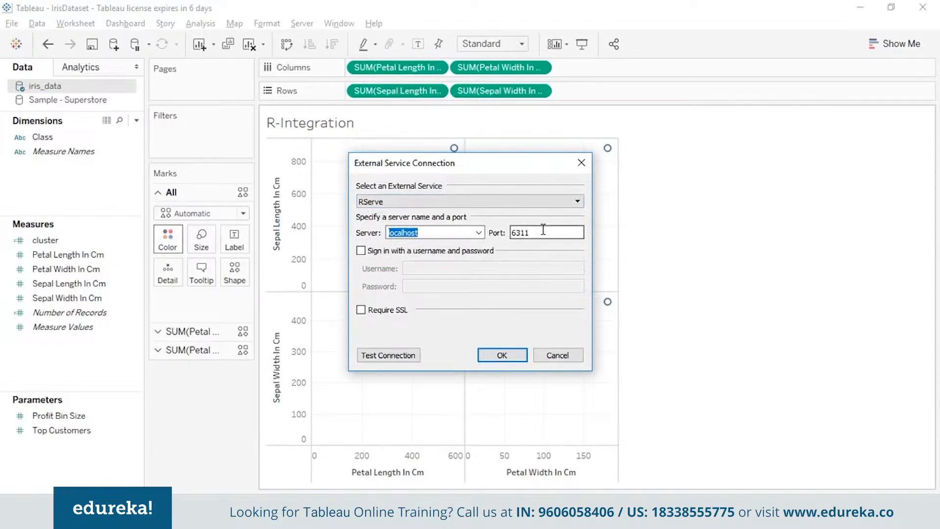
{"action": "left_click_drag", "start_coordinate": [534, 233], "coordinate": [514, 232]}
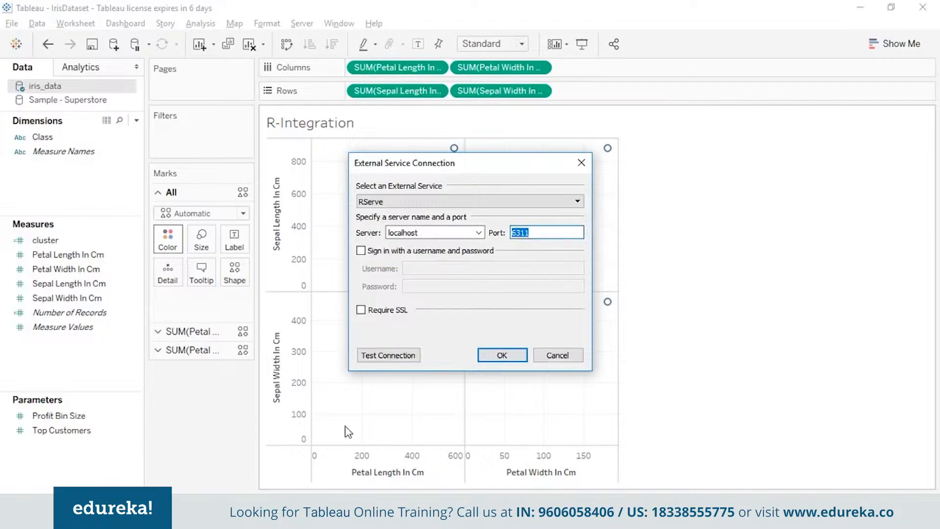
{"action": "left_click", "coordinate": [371, 359]}
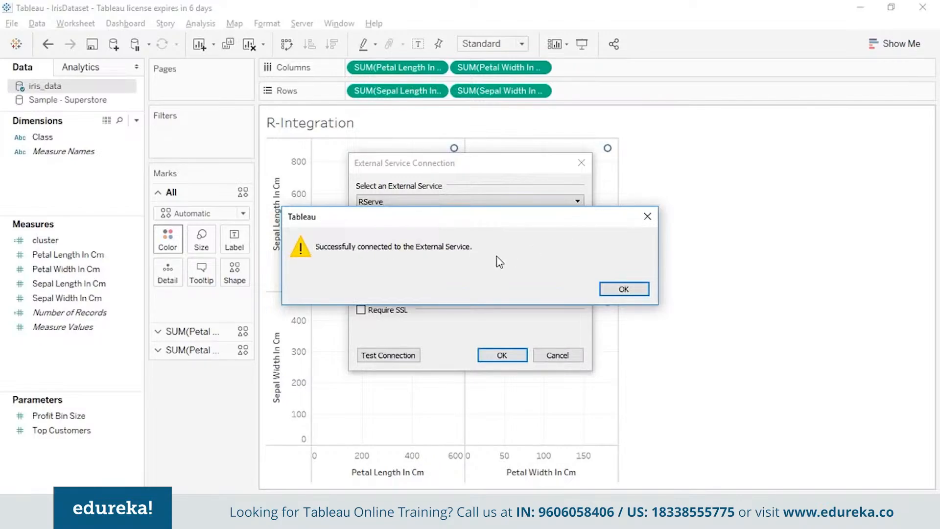
{"action": "left_click", "coordinate": [624, 289]}
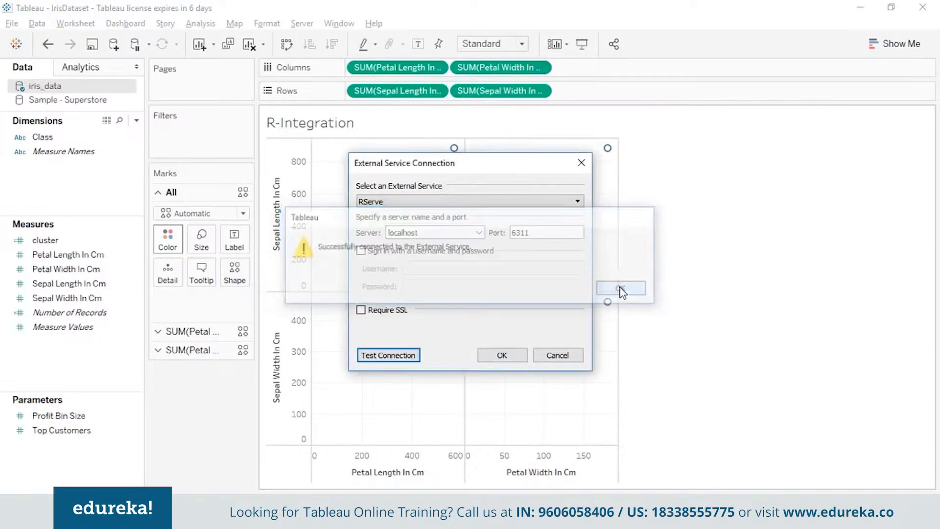
{"action": "left_click", "coordinate": [513, 362]}
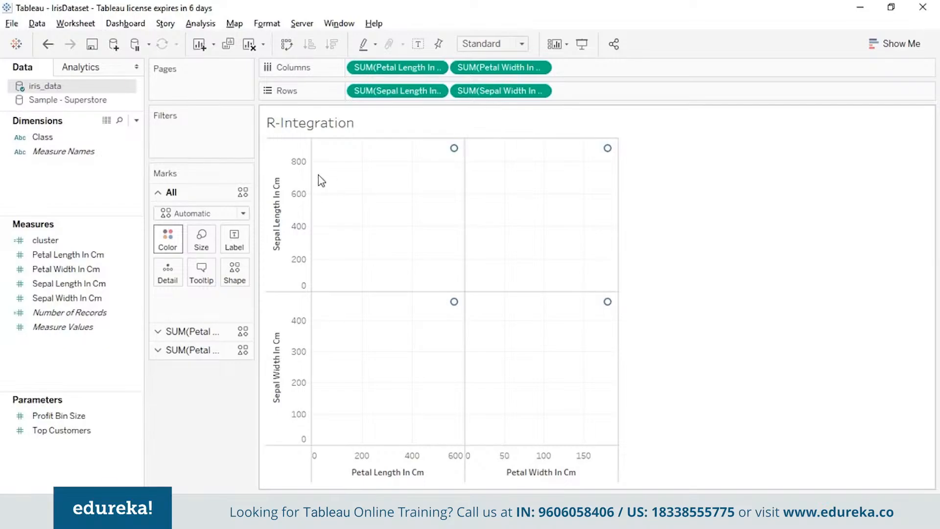
{"action": "left_click", "coordinate": [196, 24]}
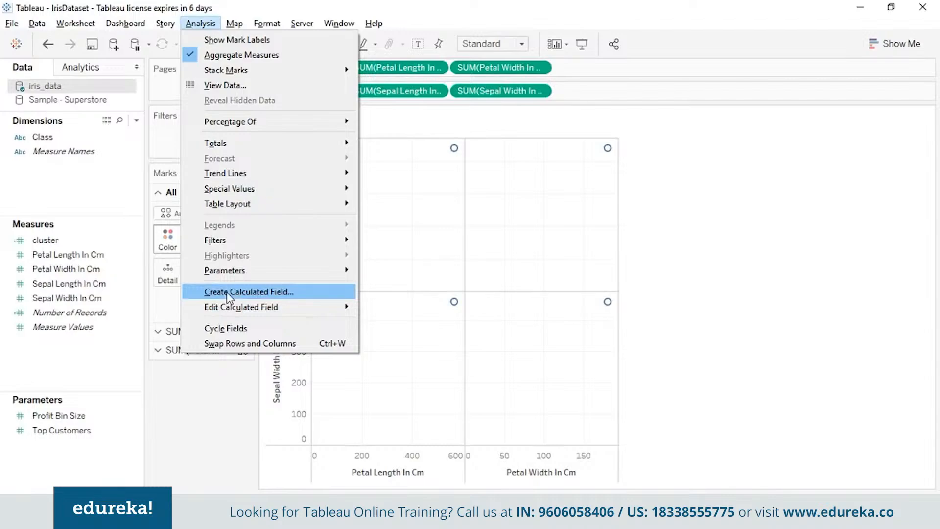
{"action": "left_click", "coordinate": [826, 265]}
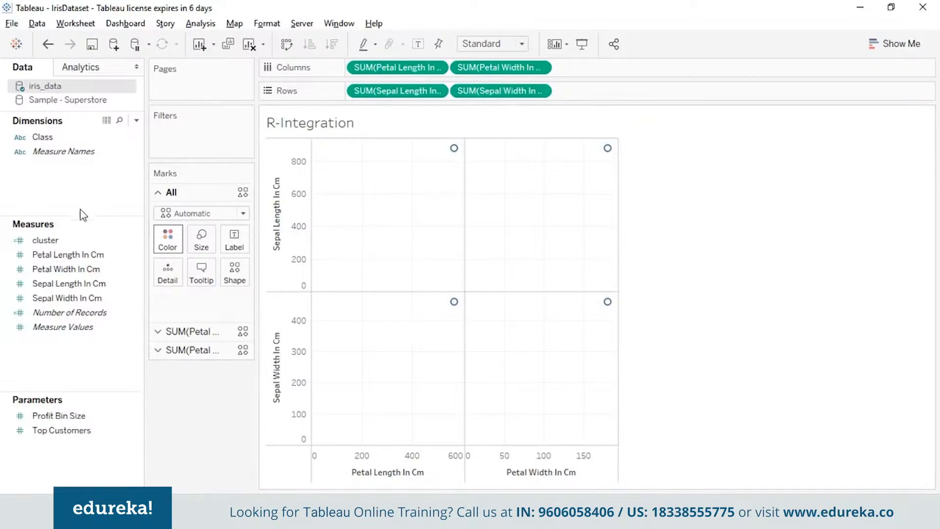
{"action": "left_click", "coordinate": [76, 256]}
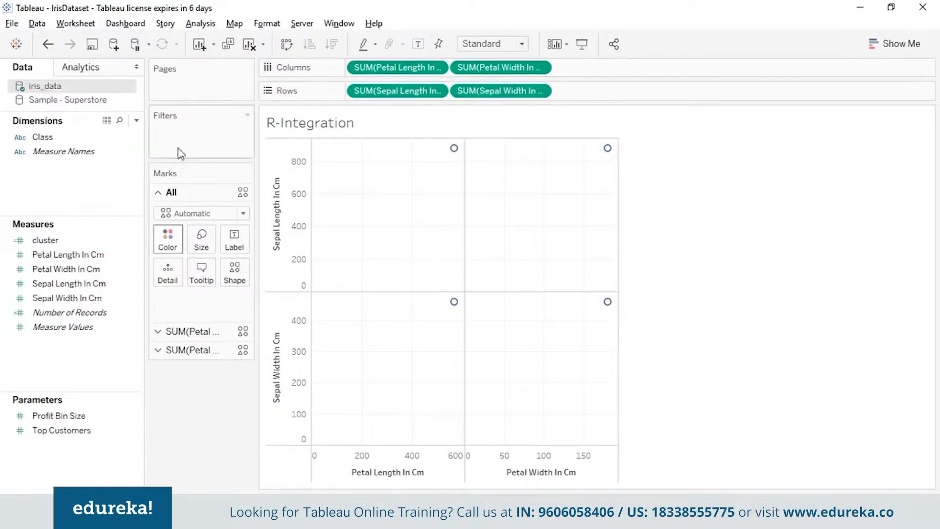
{"action": "left_click", "coordinate": [79, 241]}
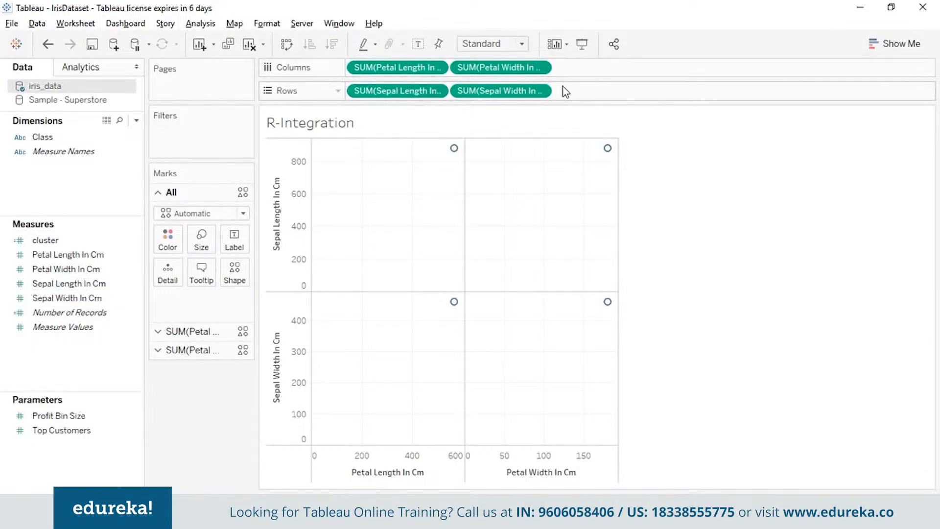
Turn off measure aggregation for the petal and sepal scatter plots and widen the chart to fill the view
{"action": "left_click", "coordinate": [197, 24]}
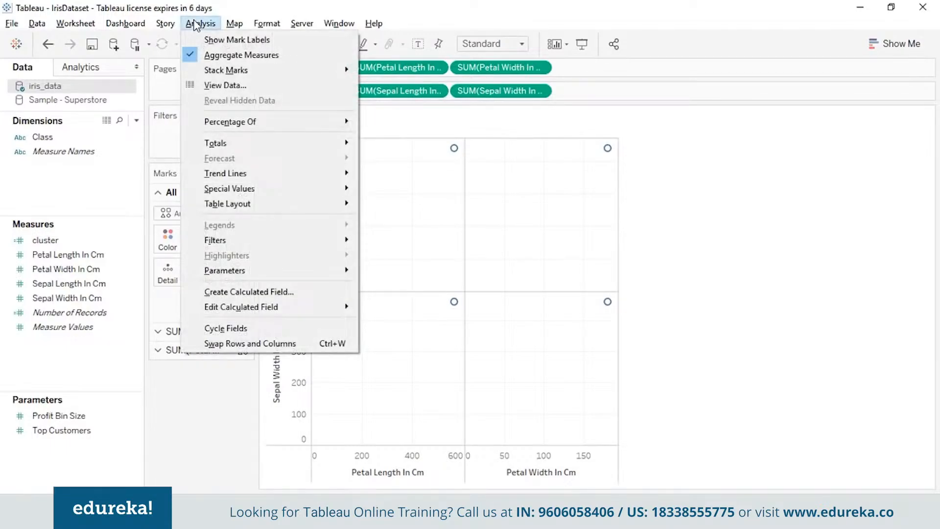
{"action": "left_click", "coordinate": [190, 54]}
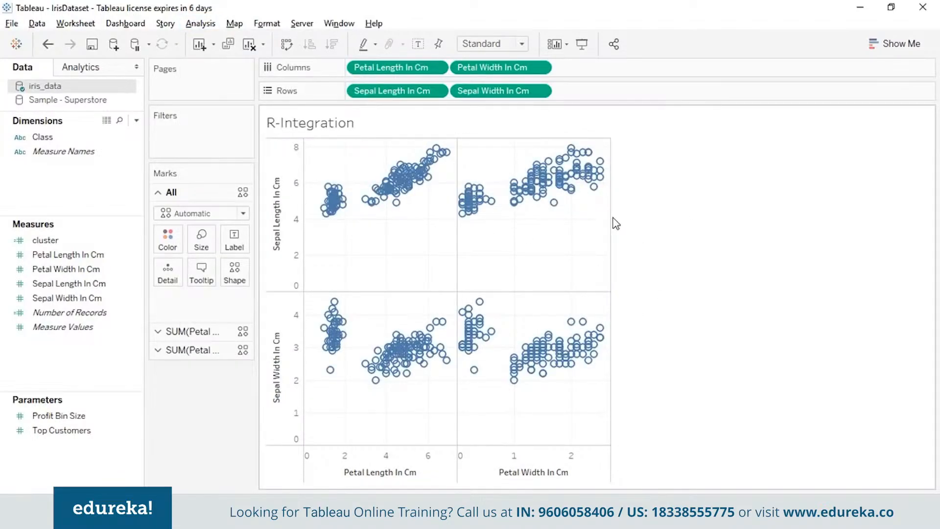
{"action": "left_click_drag", "start_coordinate": [857, 203], "coordinate": [929, 203]}
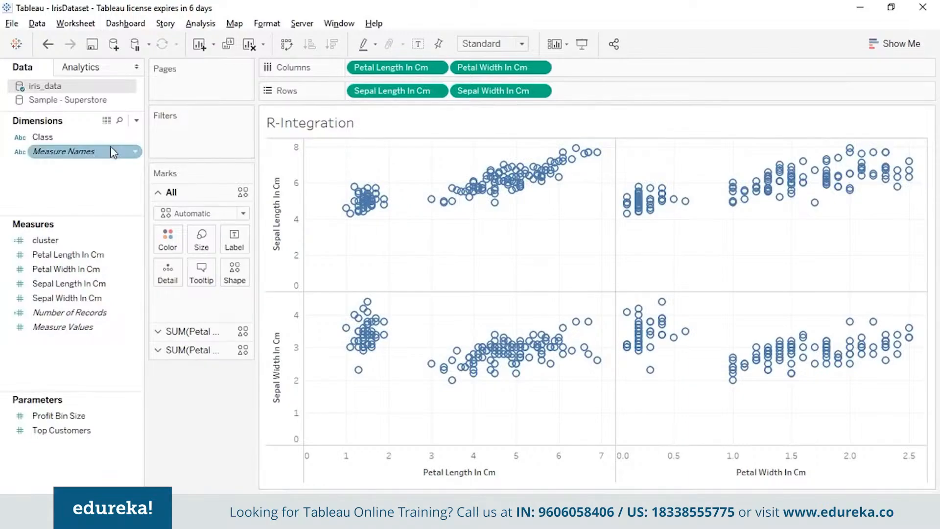
Color the marks of the R-Integration scatter plots by the Class dimension
{"action": "left_click", "coordinate": [78, 138]}
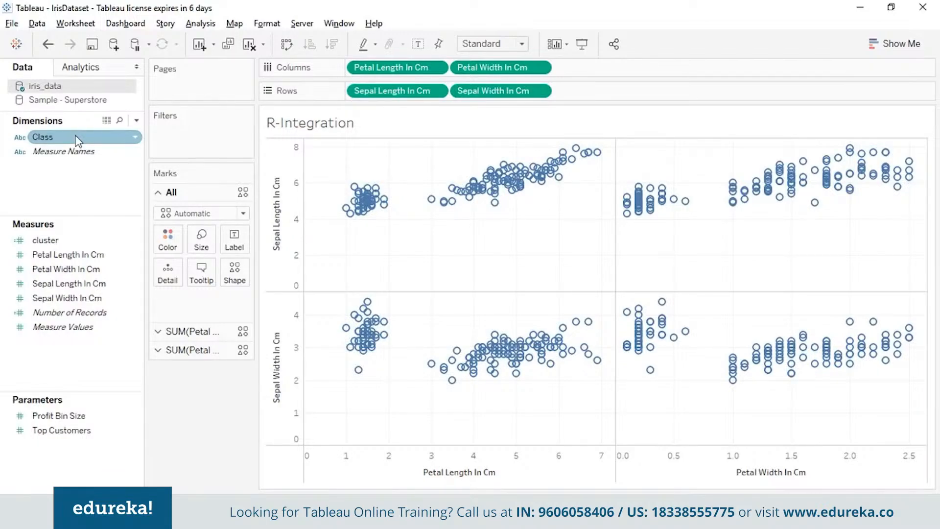
{"action": "left_click", "coordinate": [76, 137]}
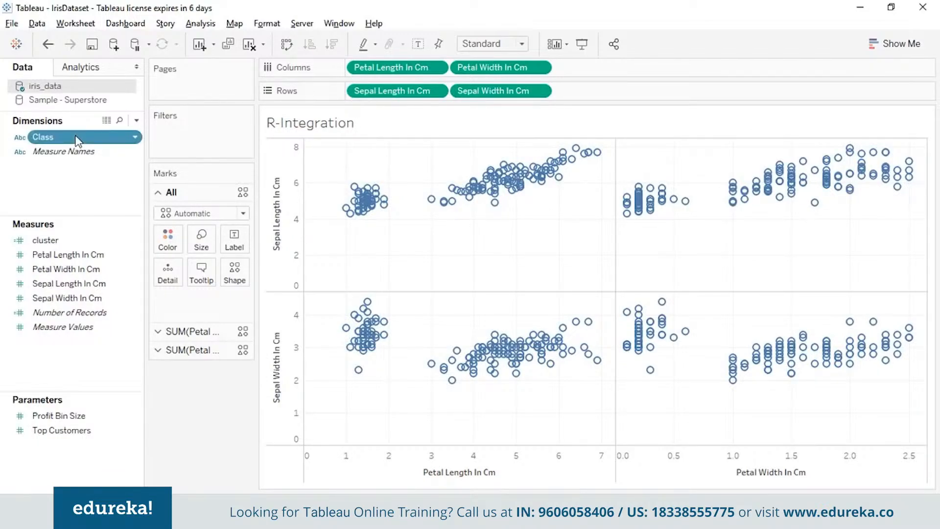
{"action": "left_click_drag", "start_coordinate": [77, 141], "coordinate": [169, 242]}
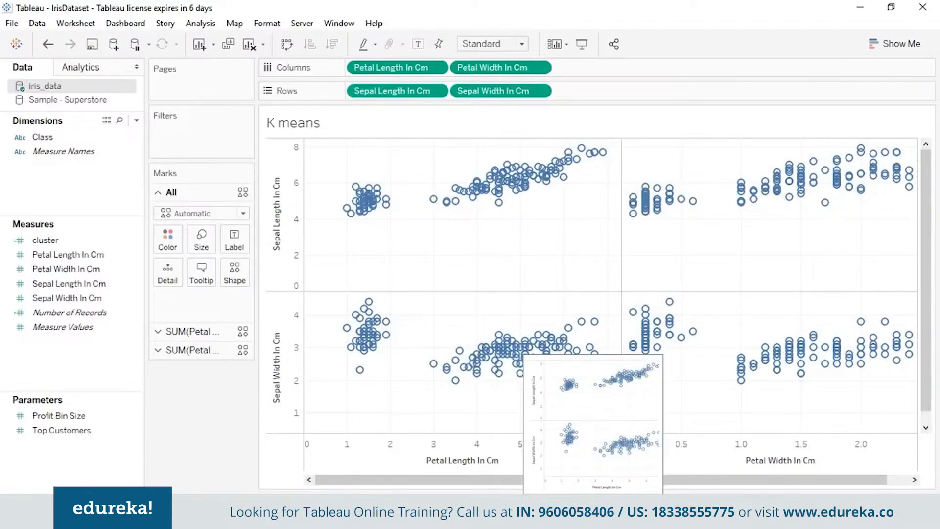
Add a new blank worksheet to the workbook
{"action": "right_click", "coordinate": [541, 504]}
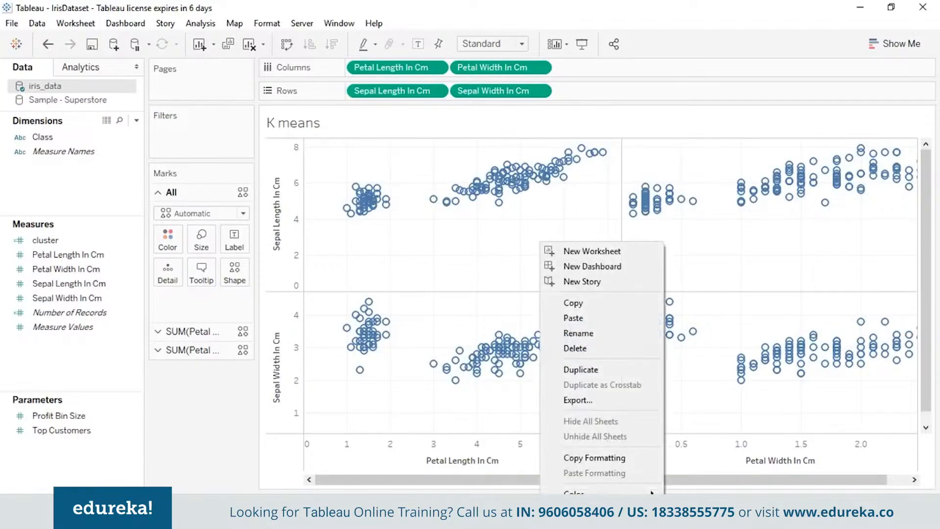
{"action": "left_click", "coordinate": [630, 251]}
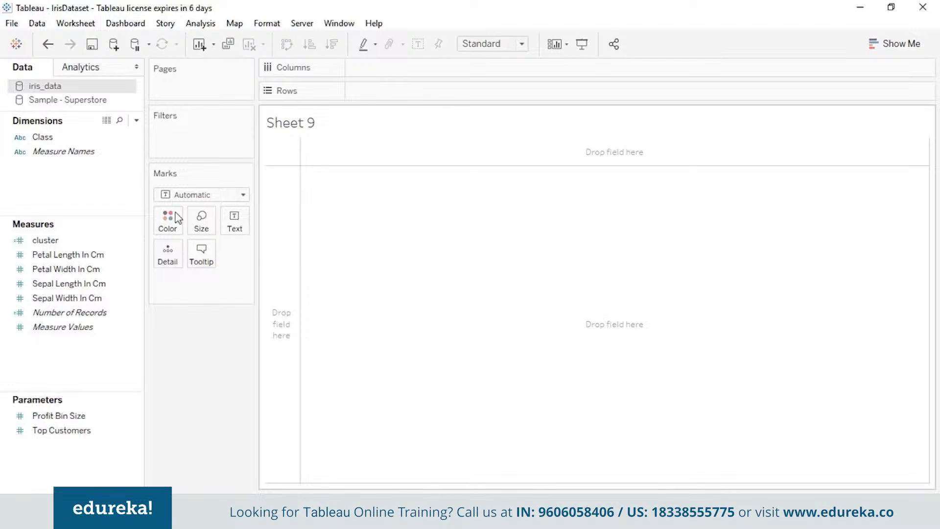
Plot Petal Length In Cm and Petal Width In Cm as columns against Sepal Length In Cm and Sepal Width In Cm as rows
{"action": "left_click_drag", "start_coordinate": [48, 260], "coordinate": [374, 72]}
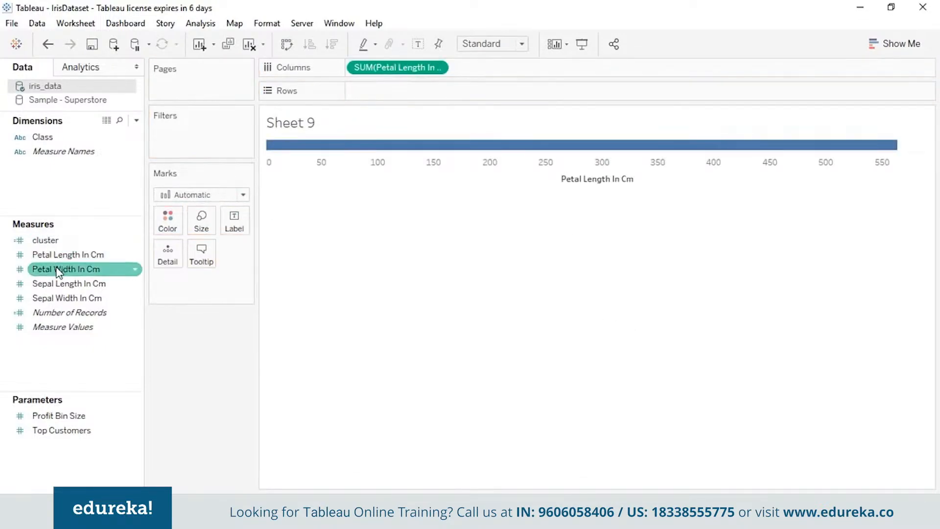
{"action": "left_click_drag", "start_coordinate": [59, 269], "coordinate": [502, 67]}
{"action": "left_click_drag", "start_coordinate": [59, 282], "coordinate": [373, 87]}
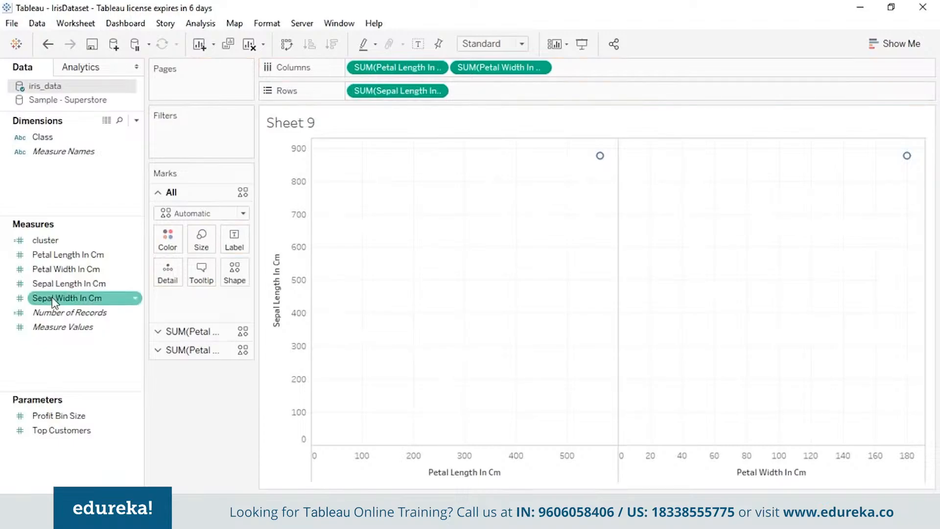
{"action": "left_click_drag", "start_coordinate": [58, 298], "coordinate": [482, 96]}
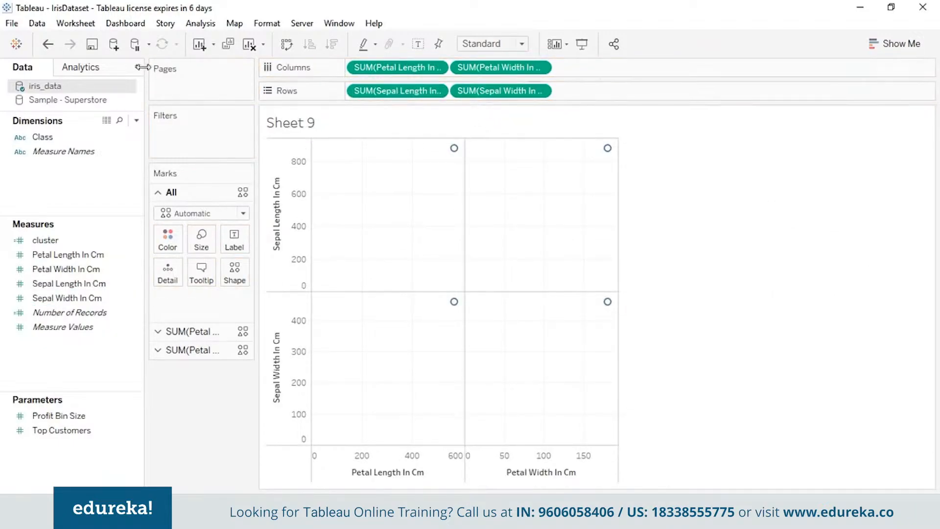
Turn off measure aggregation on Sheet 9 and widen its scatter plots to fill the view
{"action": "left_click", "coordinate": [191, 24]}
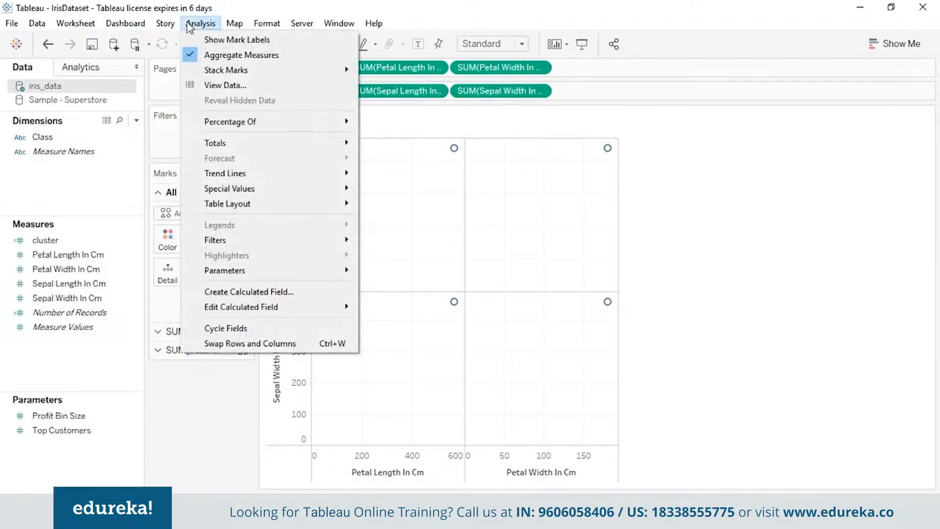
{"action": "left_click", "coordinate": [191, 56]}
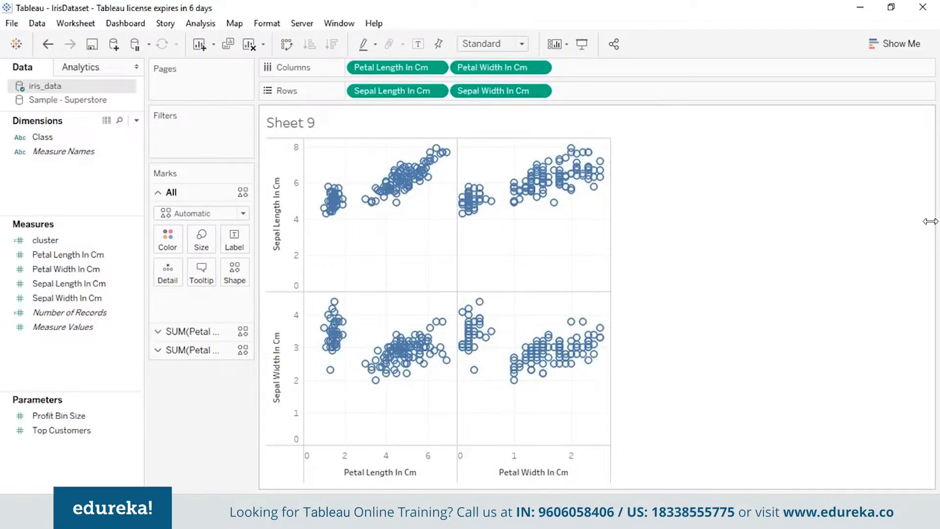
{"action": "left_click_drag", "start_coordinate": [931, 222], "coordinate": [930, 221]}
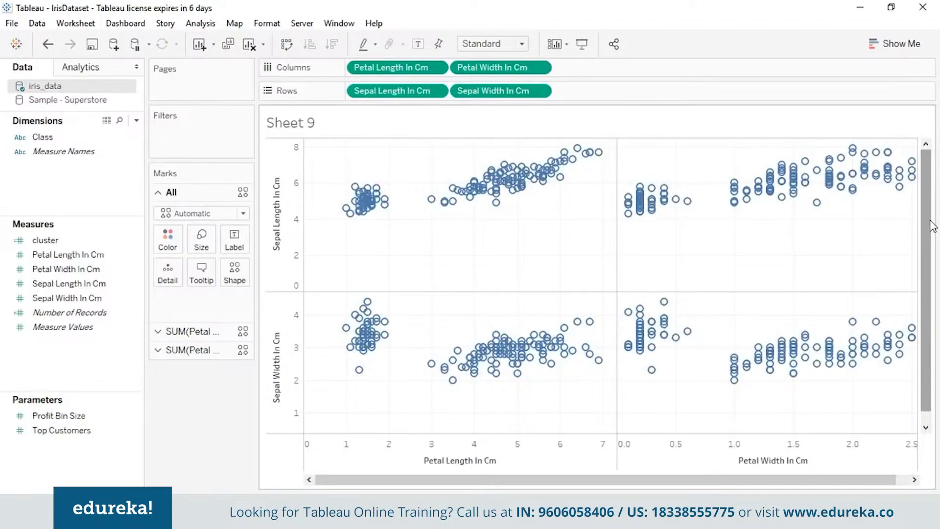
Create a calculated field named cluster and start its formula with the SCRIPT_INT function
{"action": "left_click", "coordinate": [206, 22]}
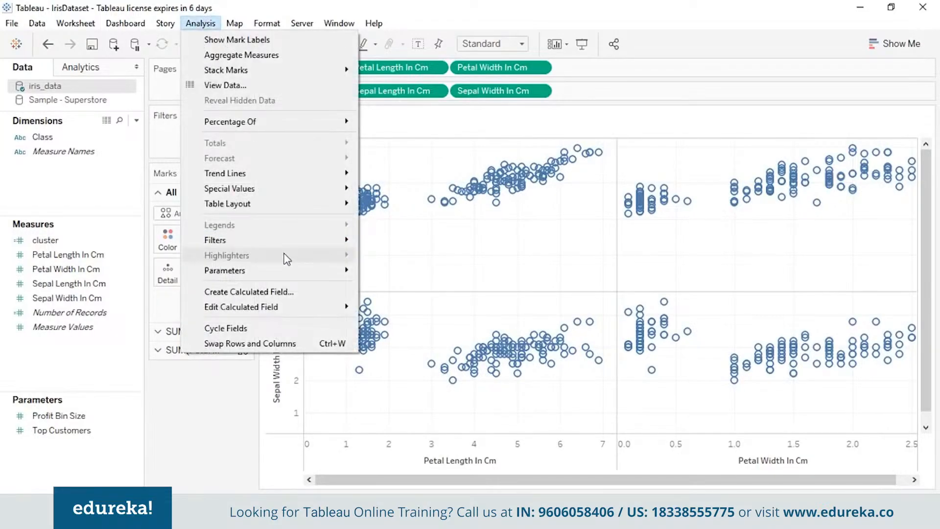
{"action": "left_click", "coordinate": [289, 293]}
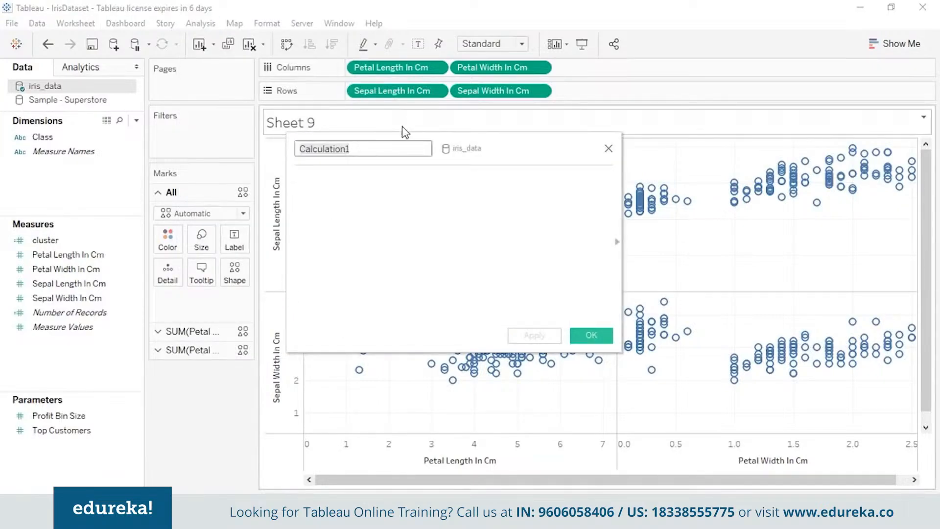
{"action": "key", "text": "ctrl+a"}
{"action": "type", "text": "cluster"}
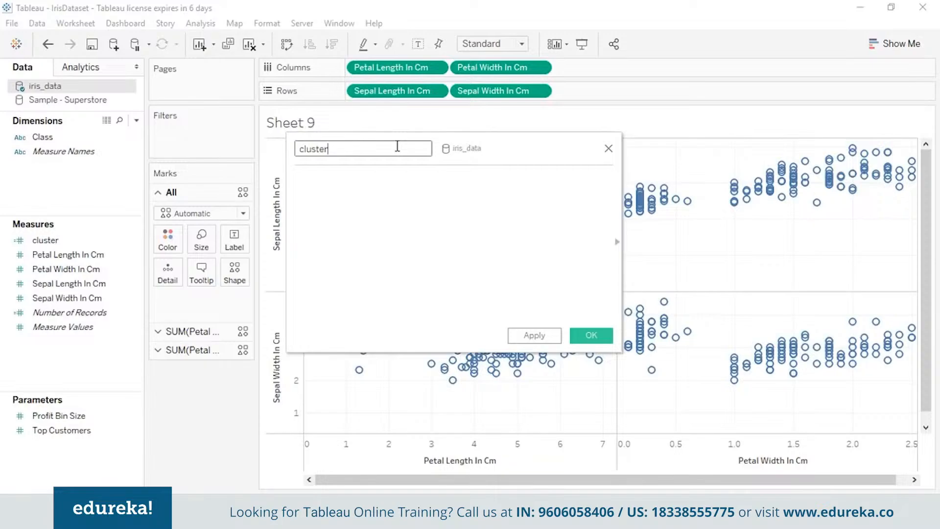
{"action": "left_click", "coordinate": [392, 178]}
{"action": "type", "text": "Scr"}
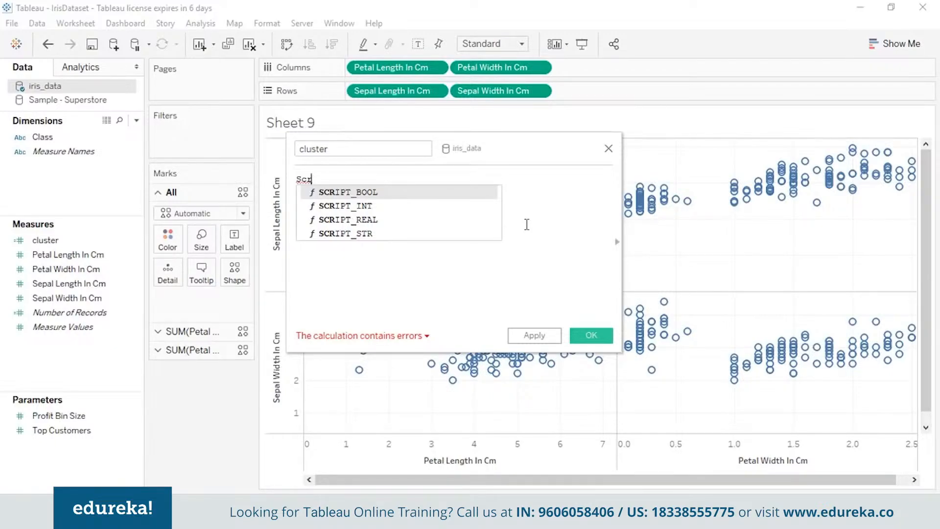
{"action": "double_click", "coordinate": [456, 206]}
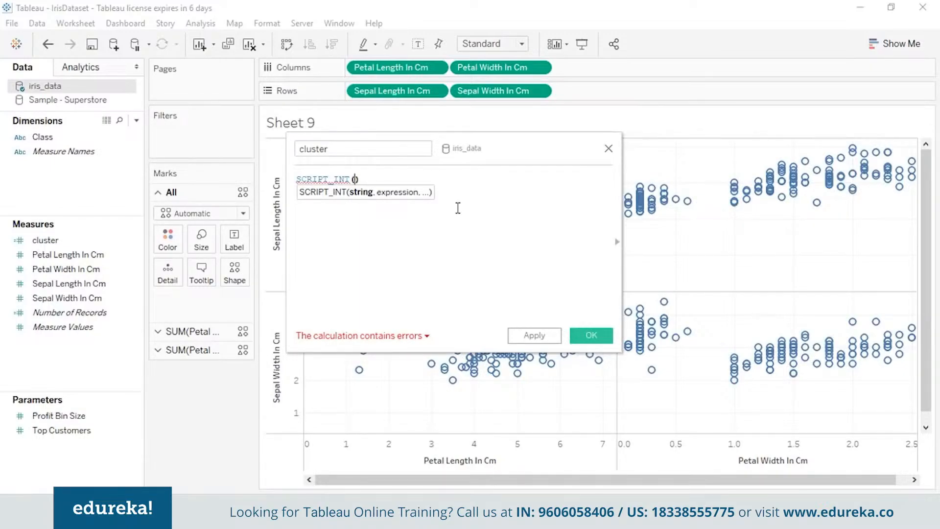
Begin the R script string inside SCRIPT_INT with 'result <- kmeans (data.frame(.arg1, .arg2, .arg3, .arg4),3)
{"action": "type", "text": "'result"}
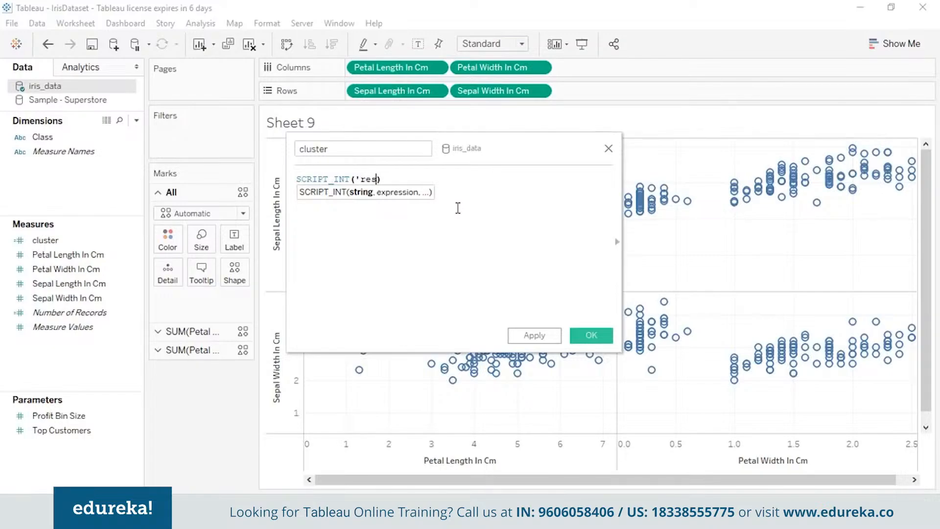
{"action": "type", "text": " <-"}
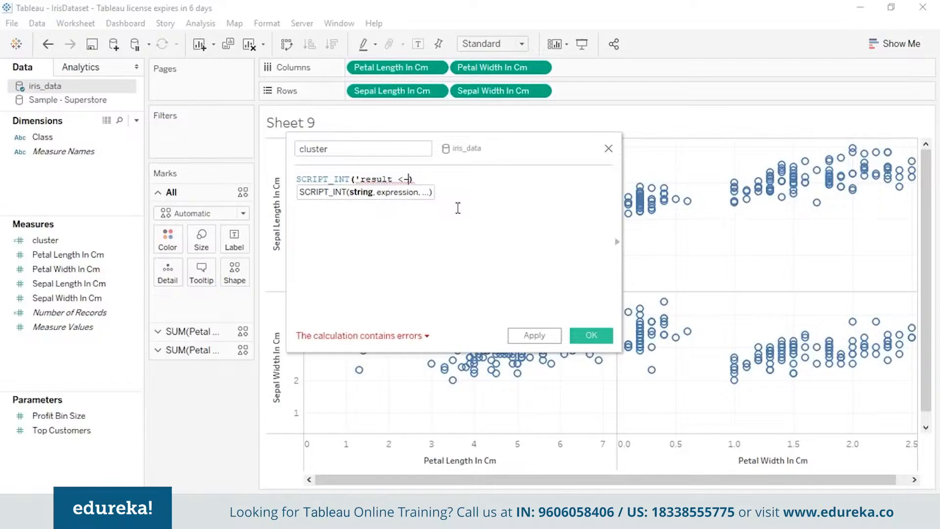
{"action": "type", "text": " kme"}
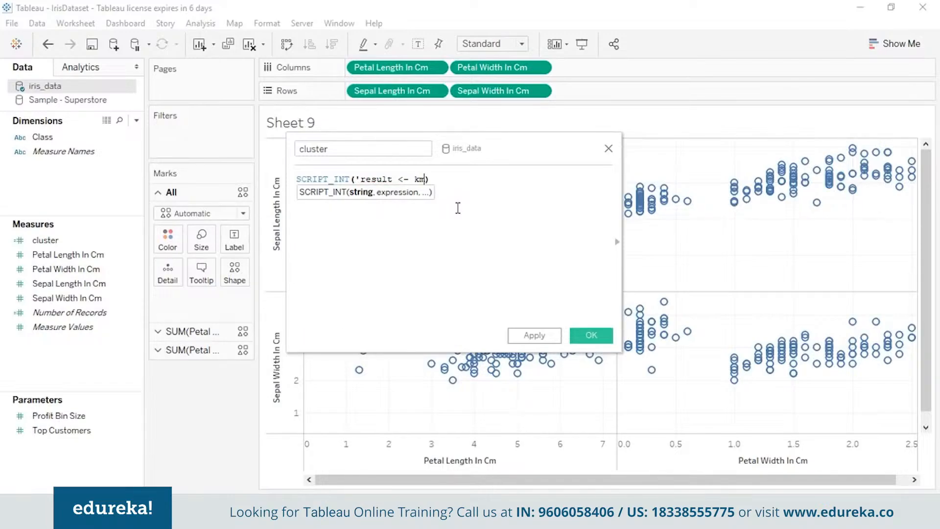
{"action": "type", "text": "ans (data.frame("}
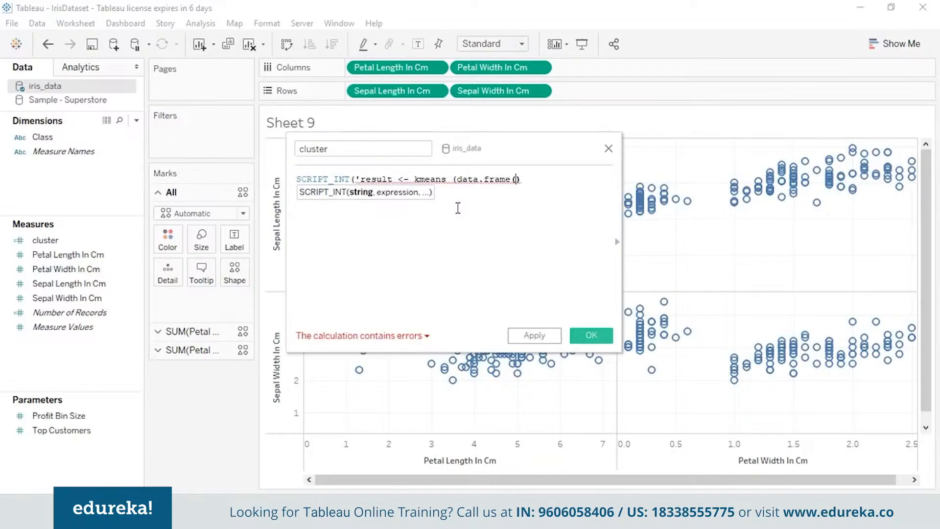
{"action": "type", "text": ".ar"}
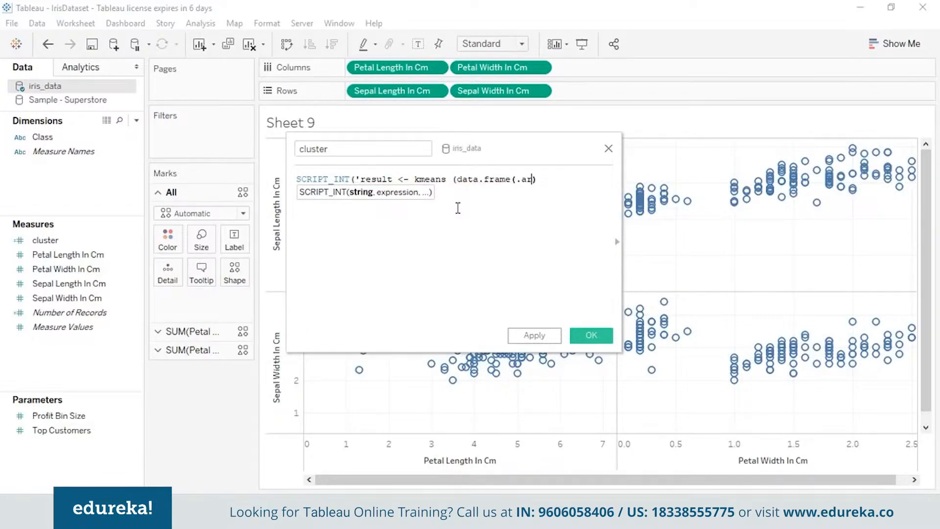
{"action": "type", "text": "g1, .arg2"}
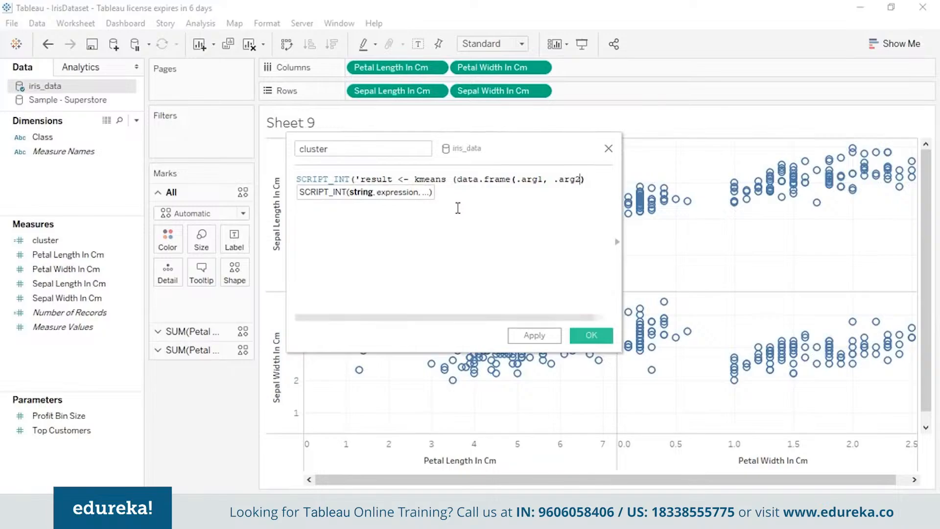
{"action": "type", "text": ", .arg"}
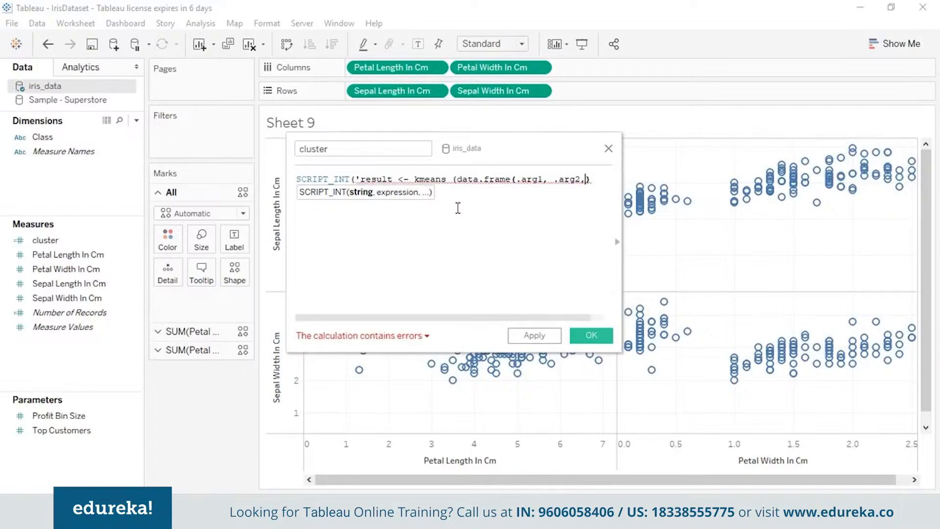
{"action": "type", "text": "3, "}
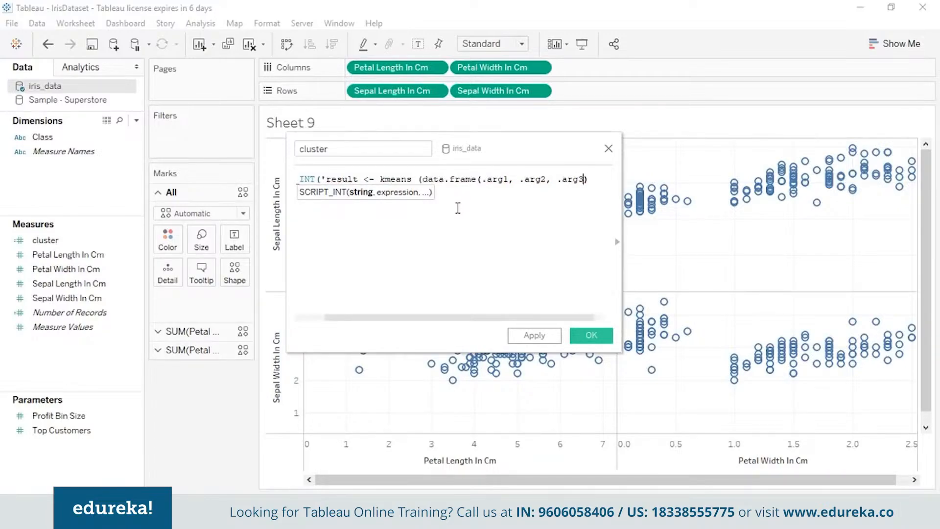
{"action": "type", "text": ".arg"}
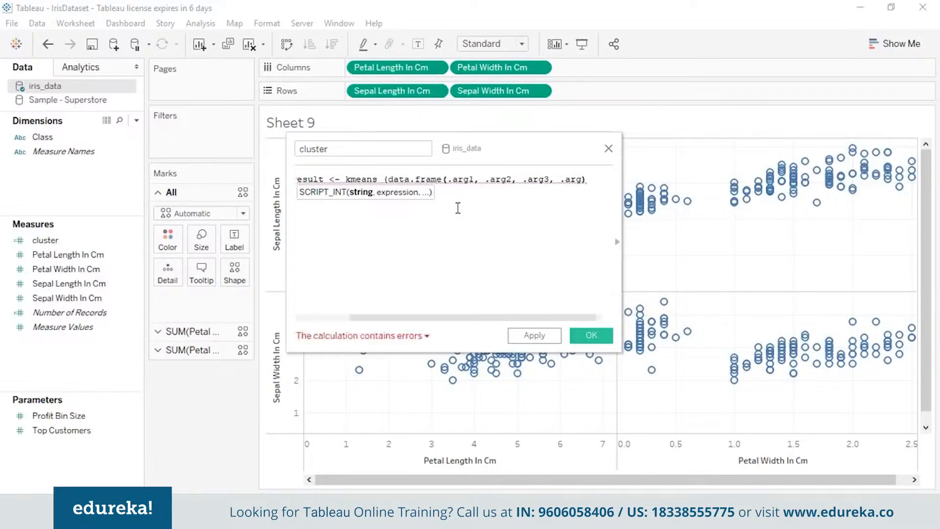
{"action": "type", "text": "4)"}
{"action": "key", "text": "BackSpace"}
{"action": "type", "text": ",3))"}
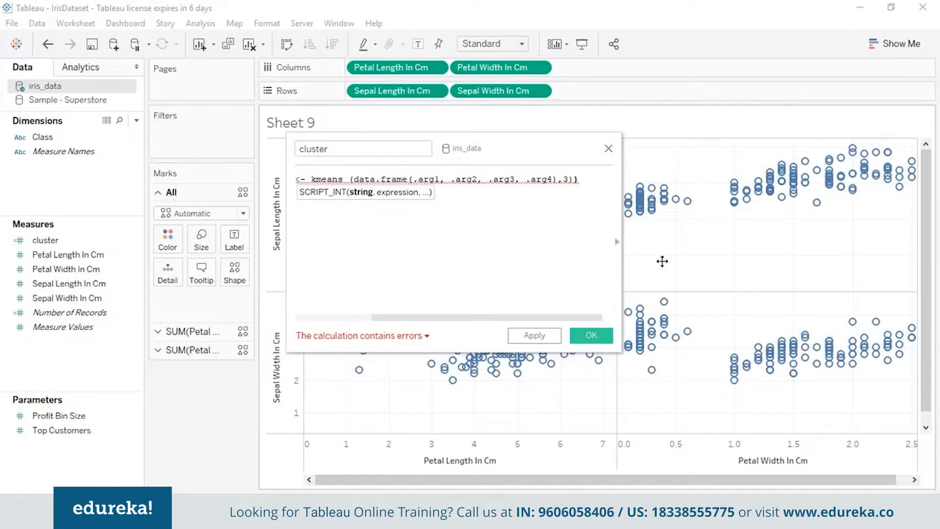
Finish the R script string with $cluster;' and add a comma for the expression arguments
{"action": "type", "text": "$"}
{"action": "type", "text": "cluste"}
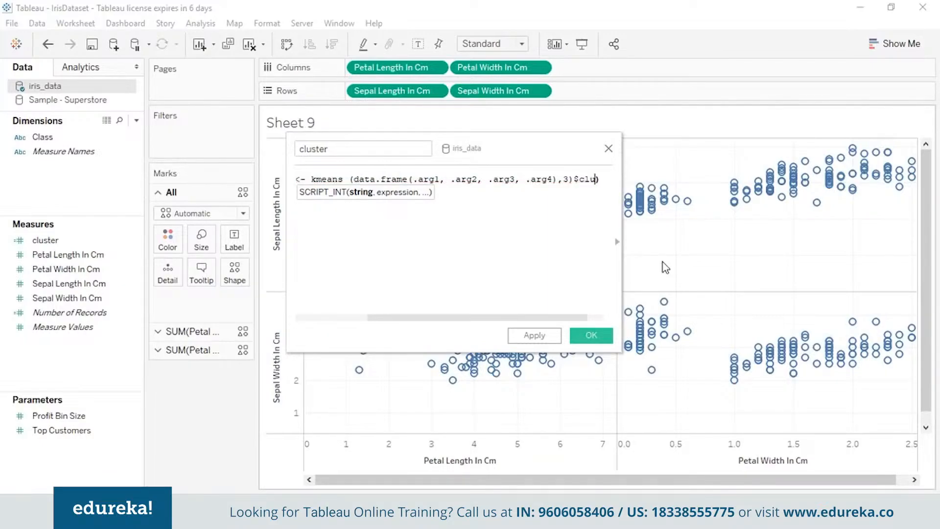
{"action": "type", "text": "r"}
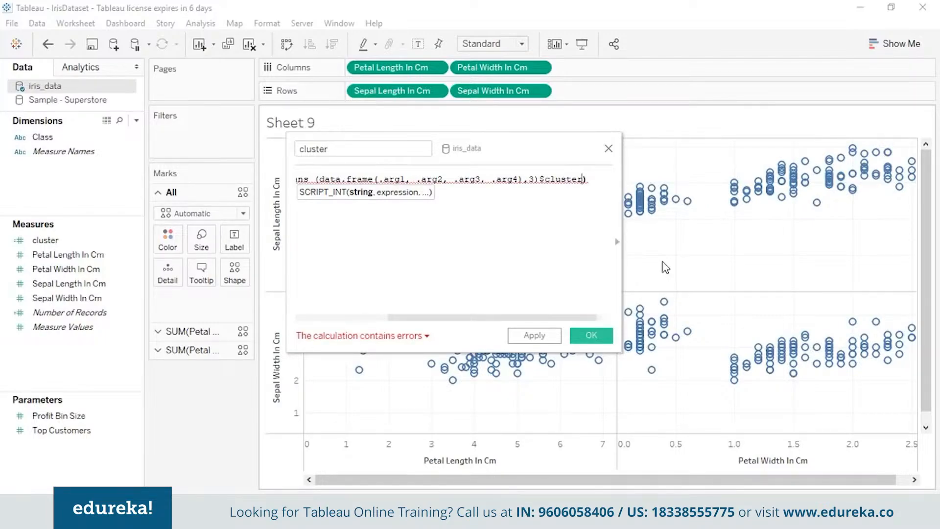
{"action": "type", "text": ";'"}
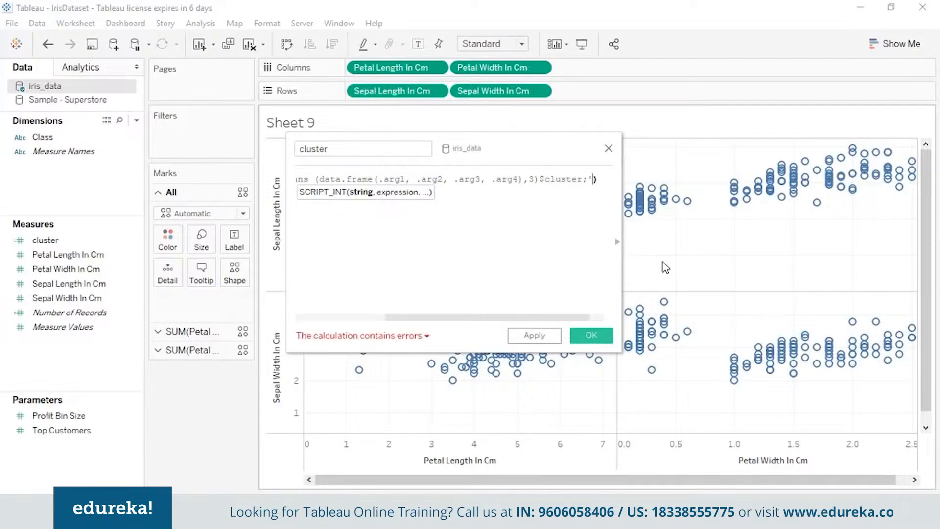
{"action": "type", "text": ","}
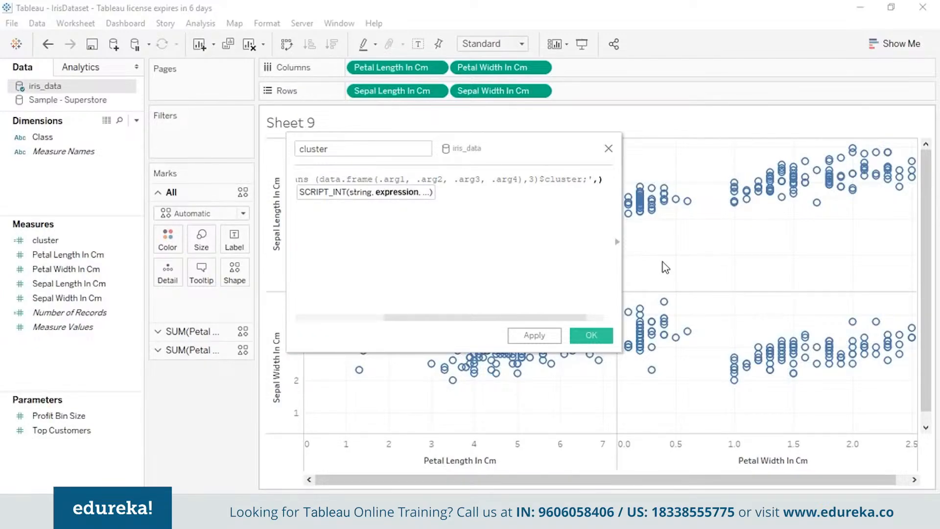
Add SUM([Petal Length In Cm]) as the first expression argument of the cluster formula
{"action": "type", "text": " S"}
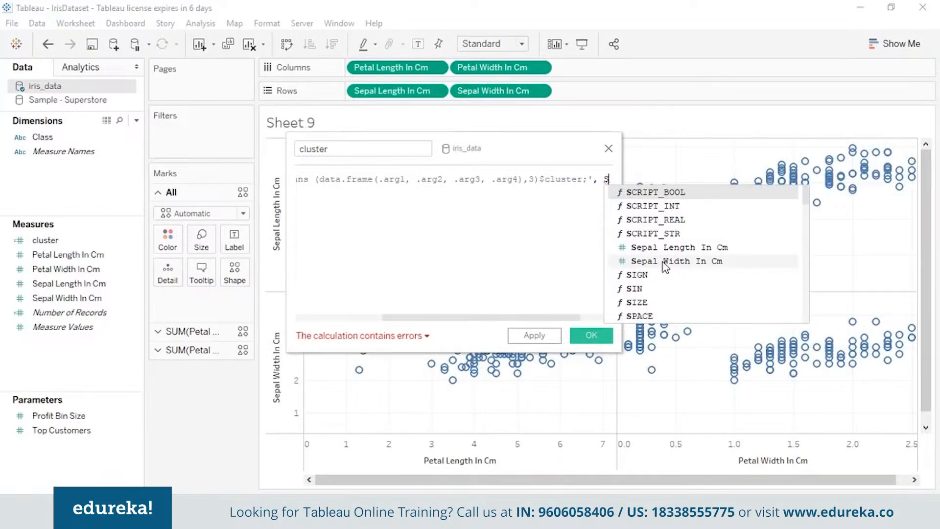
{"action": "type", "text": "UM"}
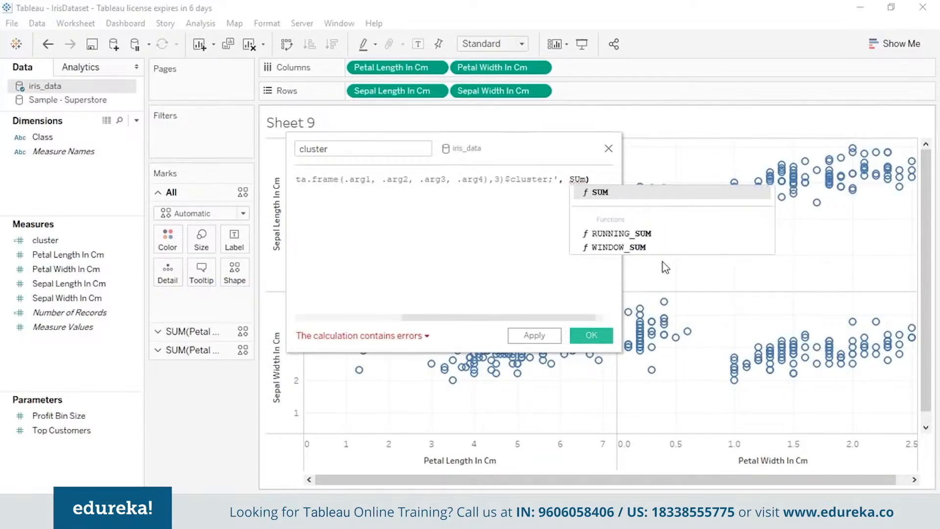
{"action": "left_click", "coordinate": [640, 195]}
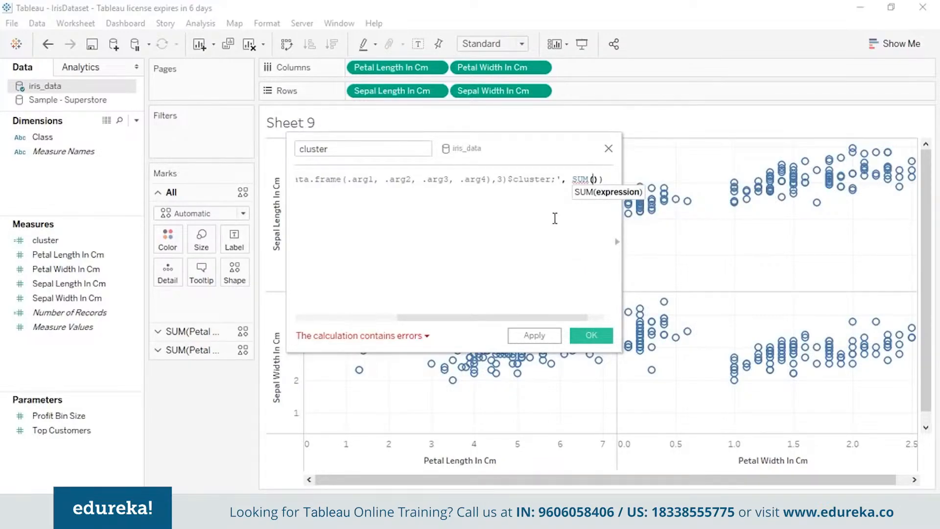
{"action": "type", "text": "["}
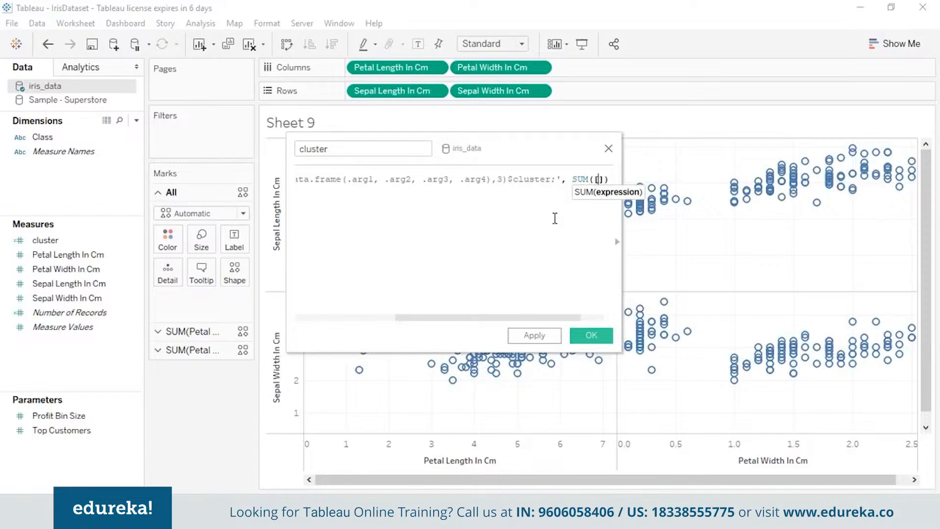
{"action": "type", "text": "Peta"}
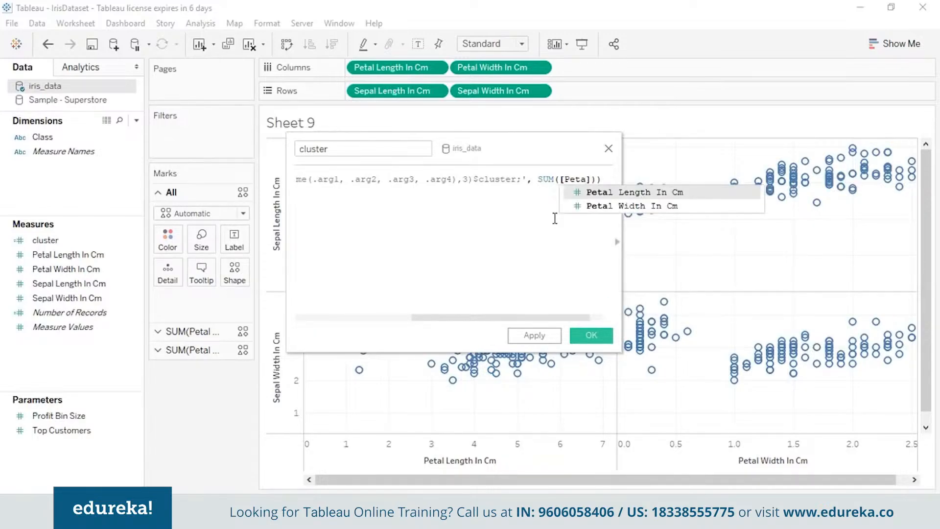
{"action": "double_click", "coordinate": [600, 194]}
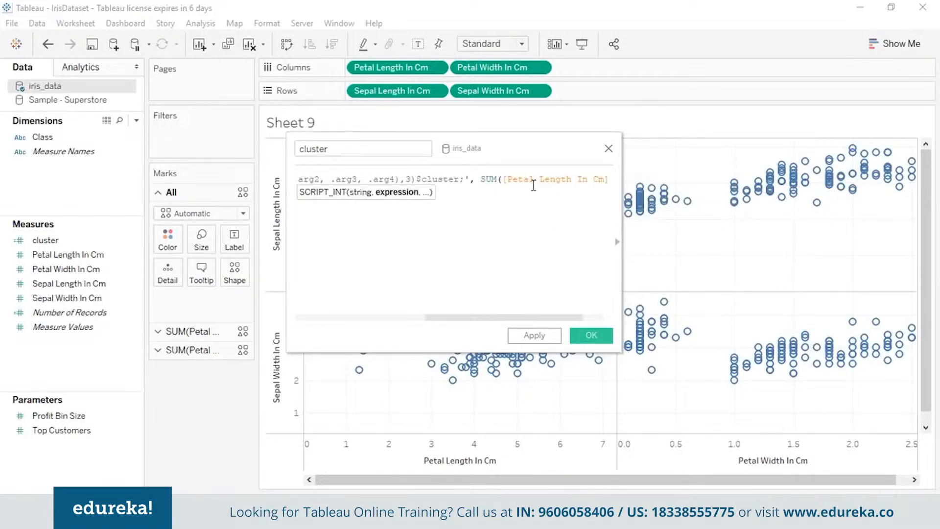
Add SUM([Petal Width In Cm]) as the second expression argument by duplicating the Petal Length argument and changing its field
{"action": "left_click_drag", "start_coordinate": [481, 180], "coordinate": [581, 180]}
{"action": "key", "text": "ctrl+c"}
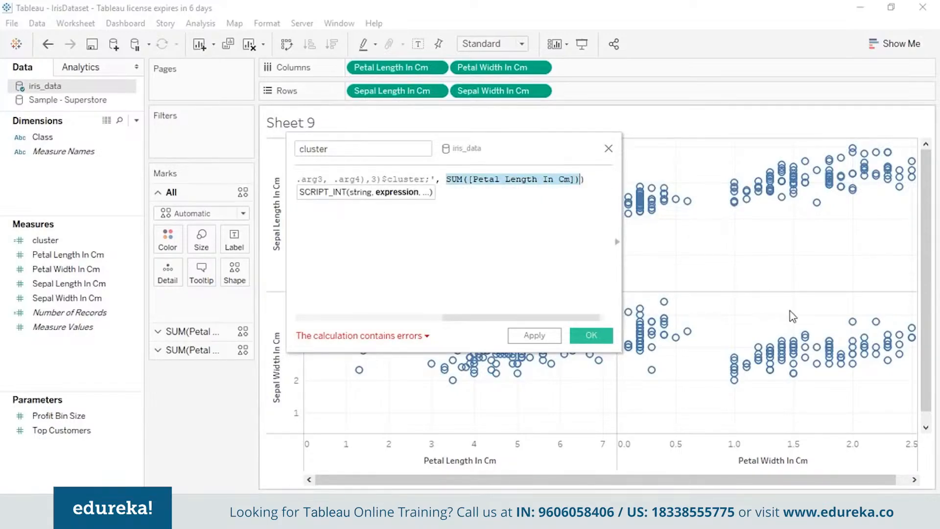
{"action": "key", "text": "Right"}
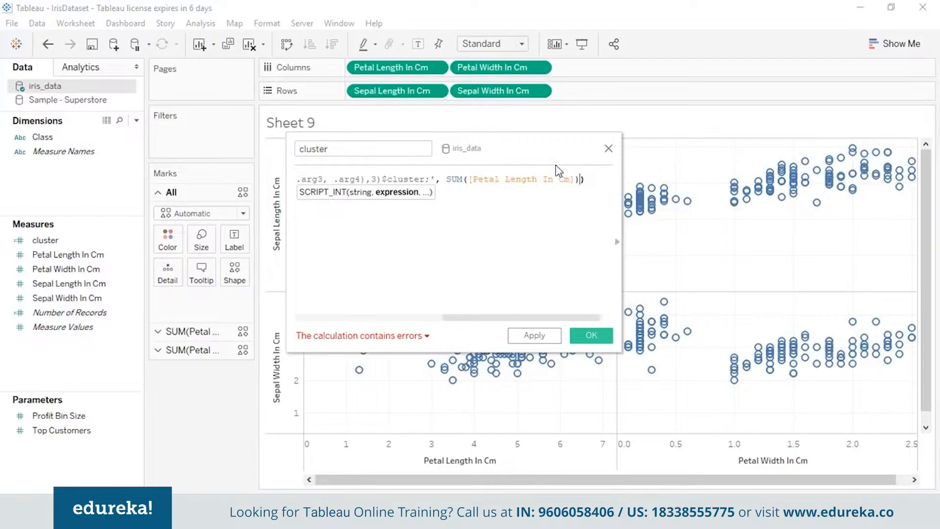
{"action": "type", "text": ","}
{"action": "key", "text": "ctrl+v"}
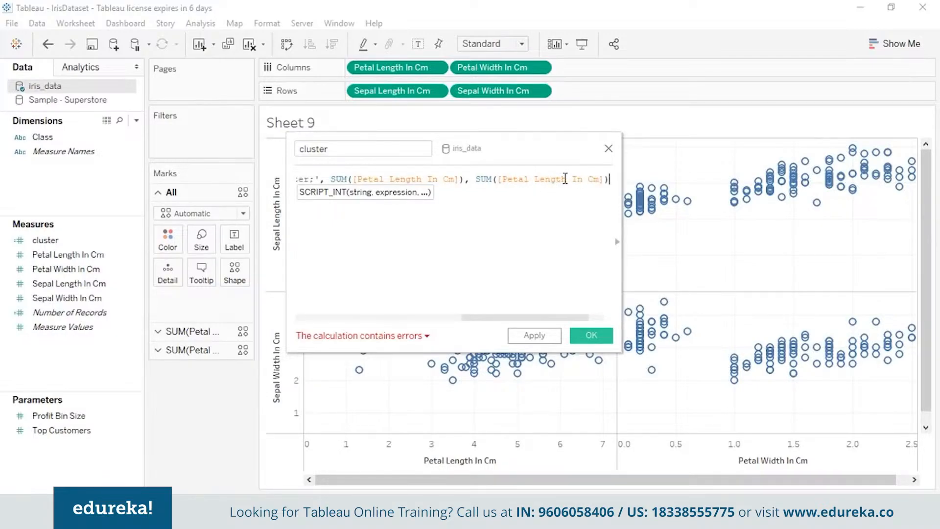
{"action": "left_click", "coordinate": [565, 179]}
{"action": "left_click_drag", "start_coordinate": [565, 179], "coordinate": [539, 180]}
{"action": "key", "text": "BackSpace"}
{"action": "key", "text": "BackSpace"}
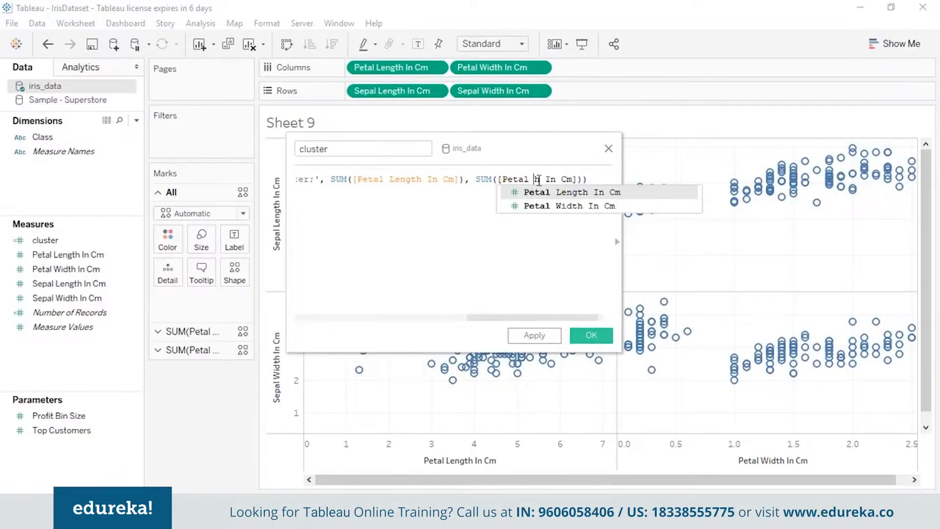
{"action": "double_click", "coordinate": [545, 207]}
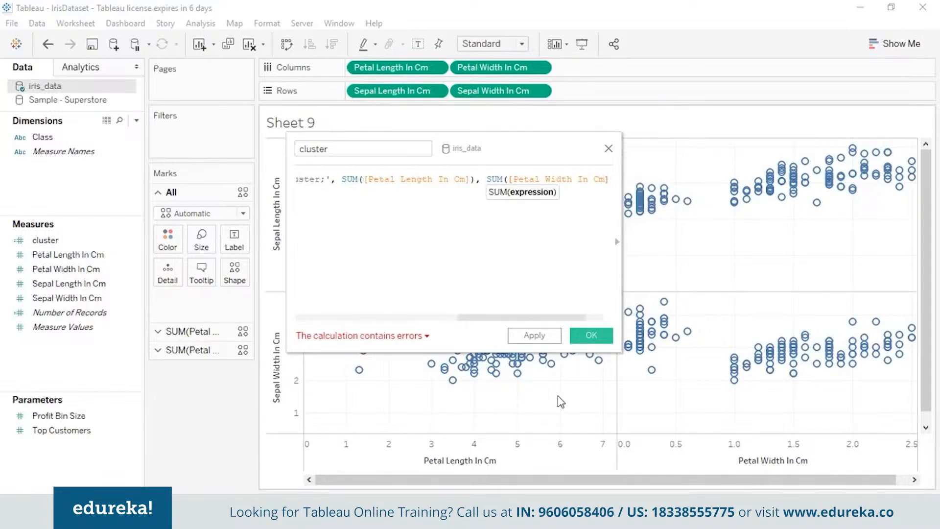
{"action": "type", "text": ")"}
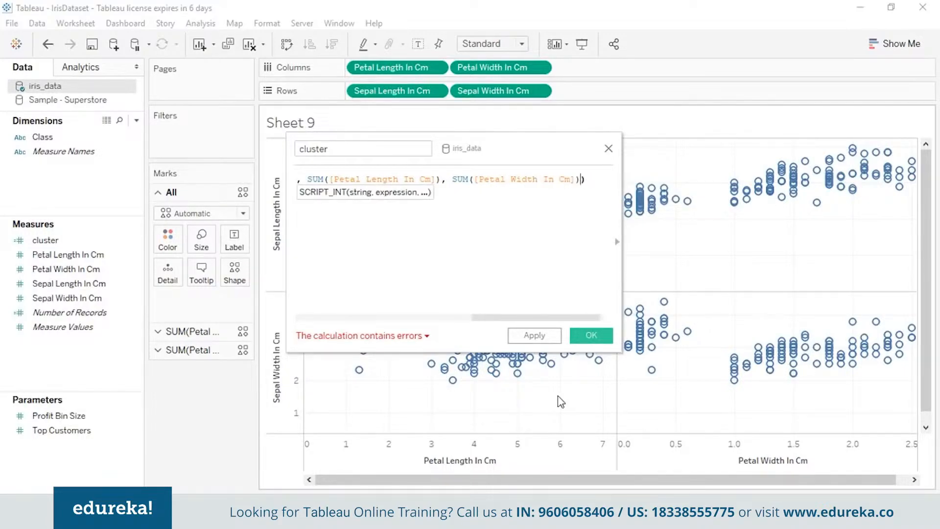
Add SUM([Sepal Length In Cm]) as the third expression argument by reusing the copied Petal Length expression and swapping its field
{"action": "type", "text": ","}
{"action": "key", "text": "ctrl+v"}
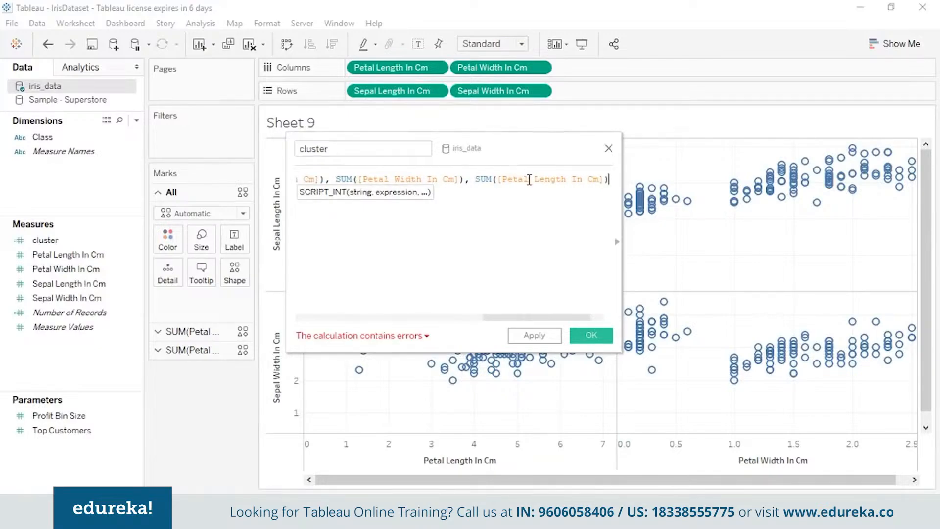
{"action": "double_click", "coordinate": [509, 180]}
{"action": "type", "text": "Se"}
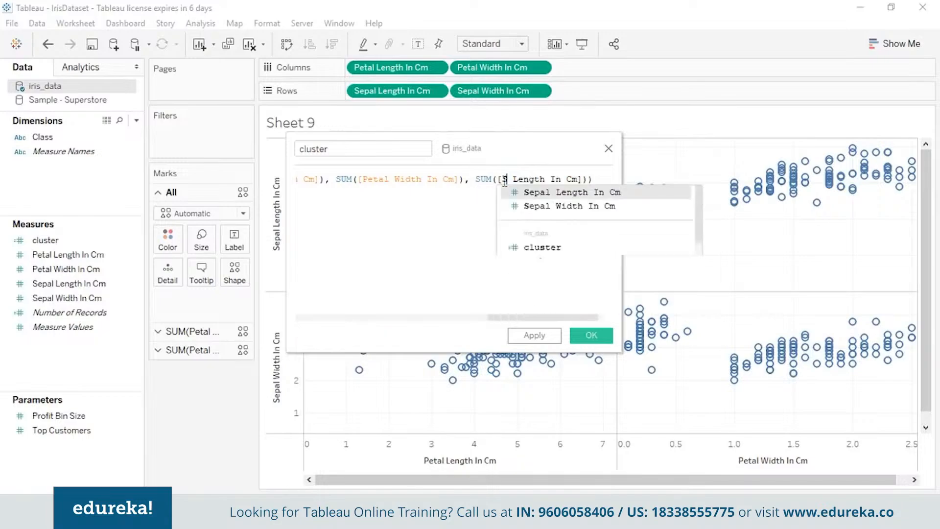
{"action": "double_click", "coordinate": [526, 193]}
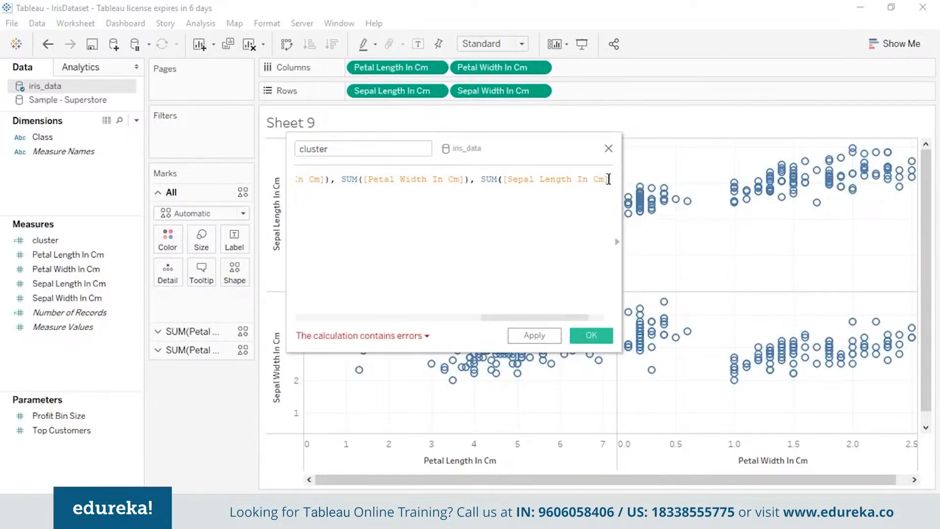
{"action": "type", "text": ")"}
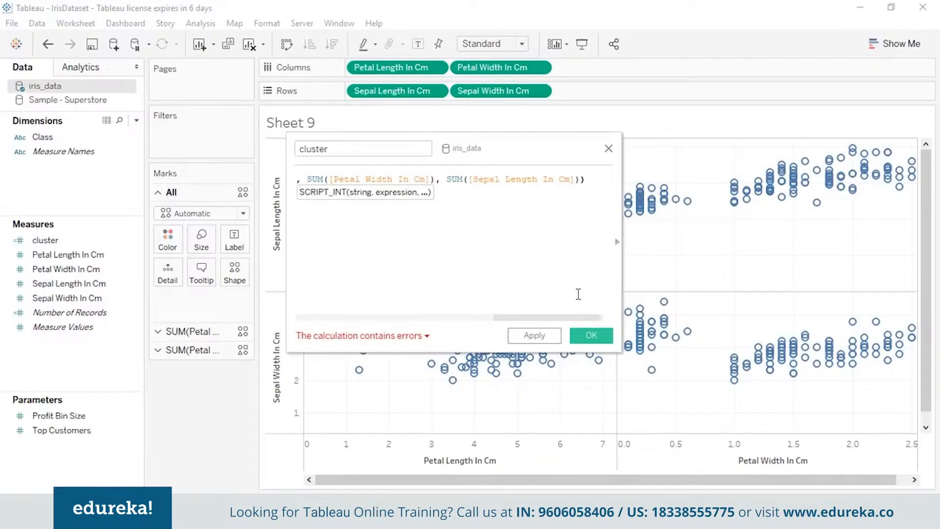
Add SUM([Sepal Width In Cm]) as the fourth expression argument and close the SCRIPT_INT formula
{"action": "type", "text": ","}
{"action": "key", "text": "ctrl+v"}
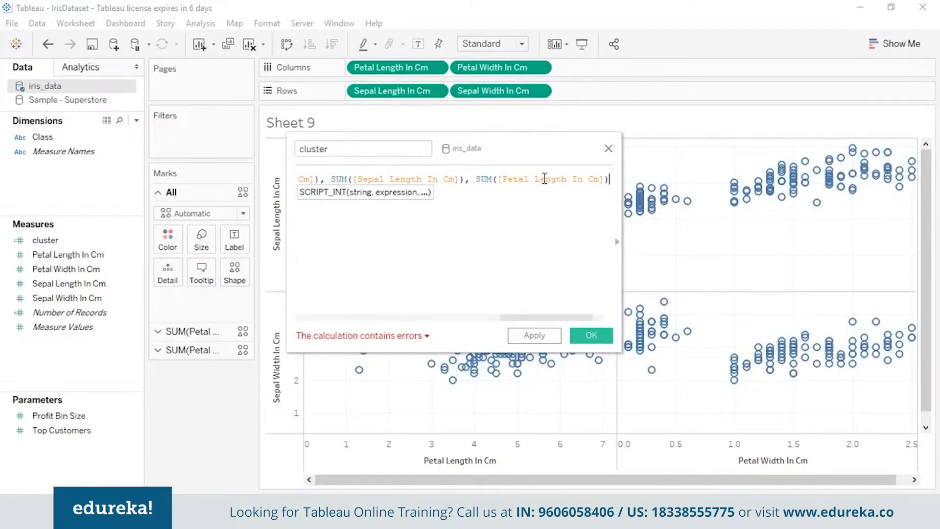
{"action": "left_click", "coordinate": [568, 179]}
{"action": "left_click_drag", "start_coordinate": [568, 179], "coordinate": [505, 180]}
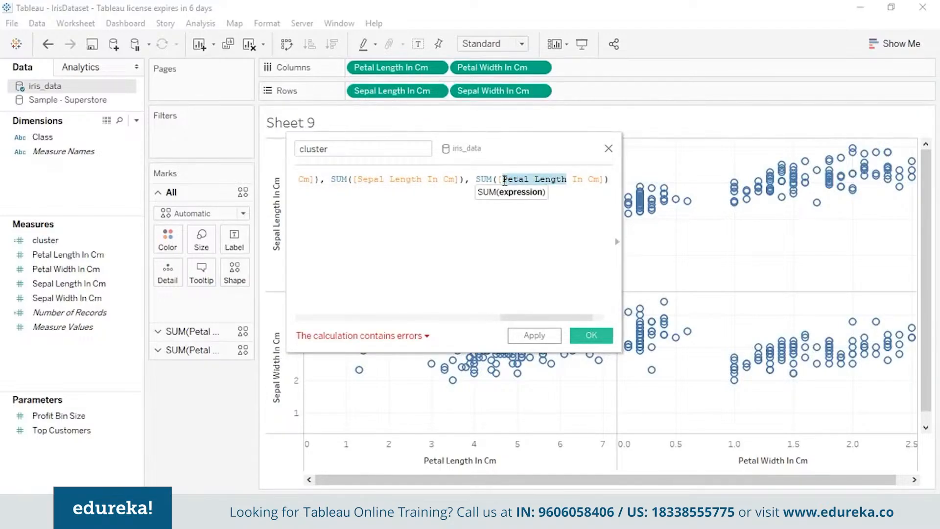
{"action": "type", "text": "s"}
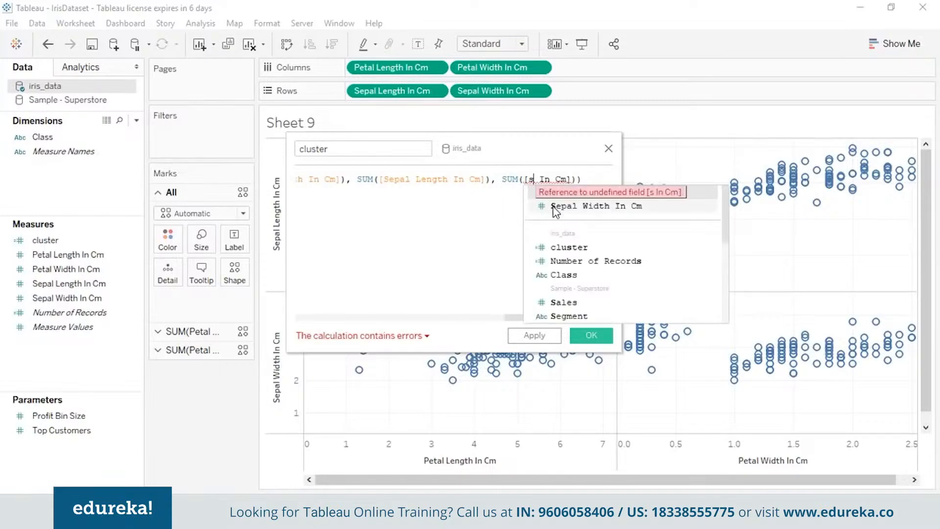
{"action": "left_click", "coordinate": [555, 207]}
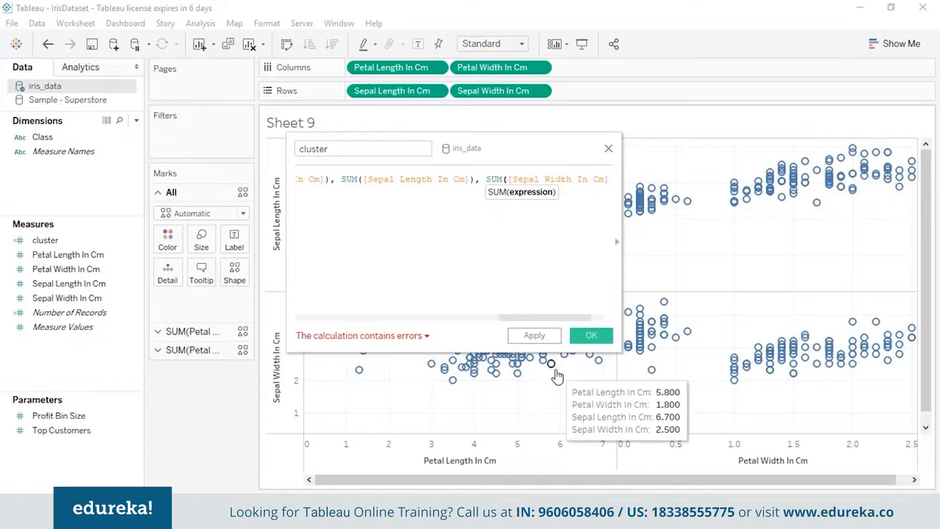
{"action": "type", "text": "))"}
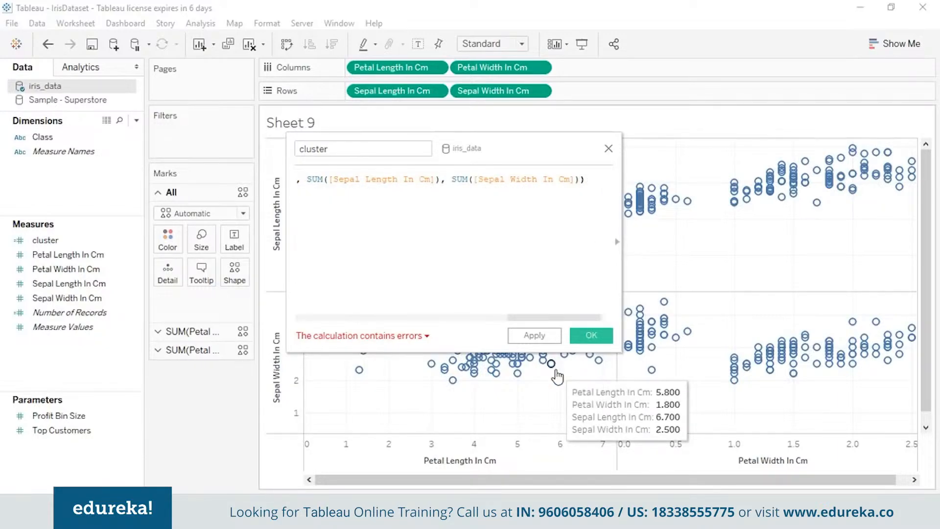
Rename the calculated field as cluster 2, apply the calculation and save it
{"action": "left_click", "coordinate": [427, 335]}
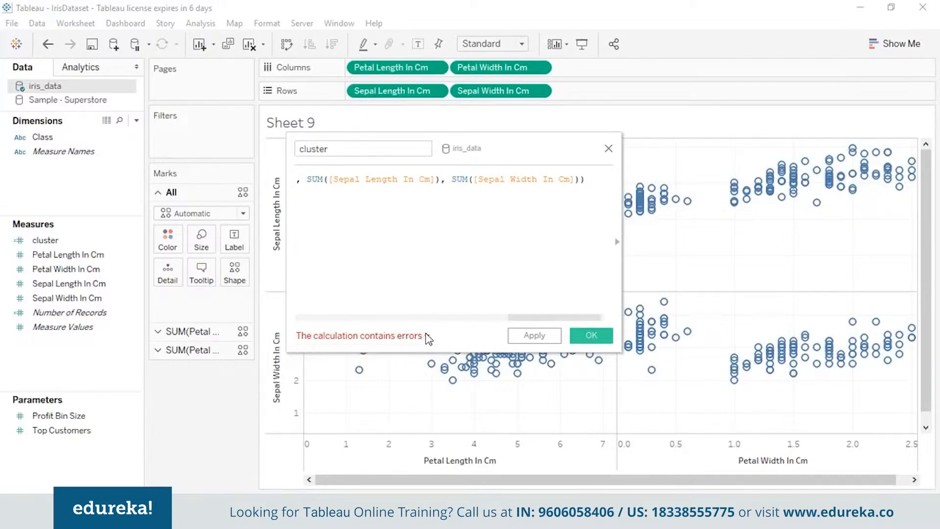
{"action": "left_click", "coordinate": [426, 335]}
{"action": "left_click", "coordinate": [341, 153]}
{"action": "type", "text": "2"}
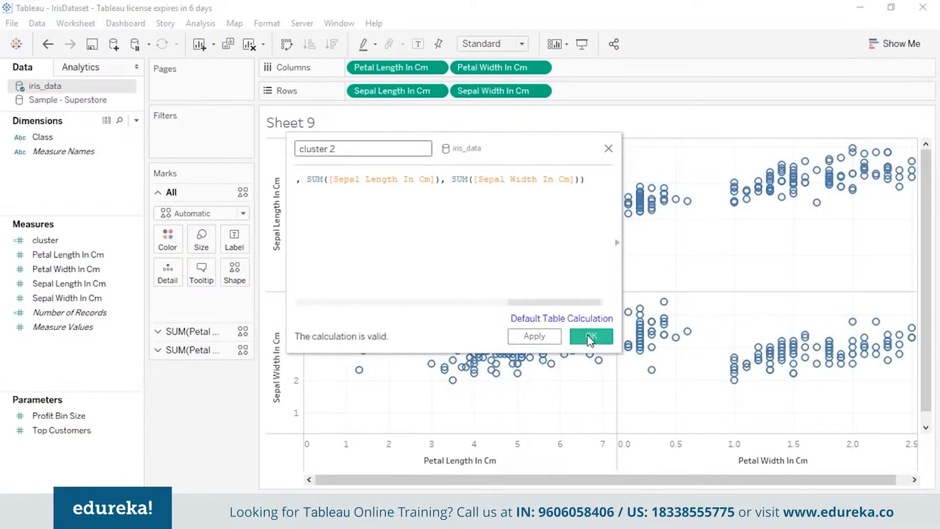
{"action": "left_click", "coordinate": [556, 341]}
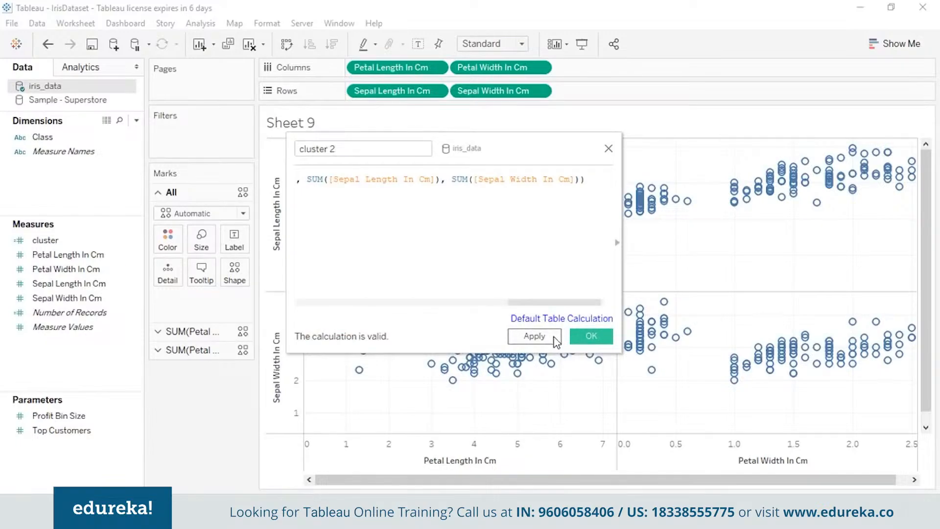
{"action": "left_click", "coordinate": [590, 348]}
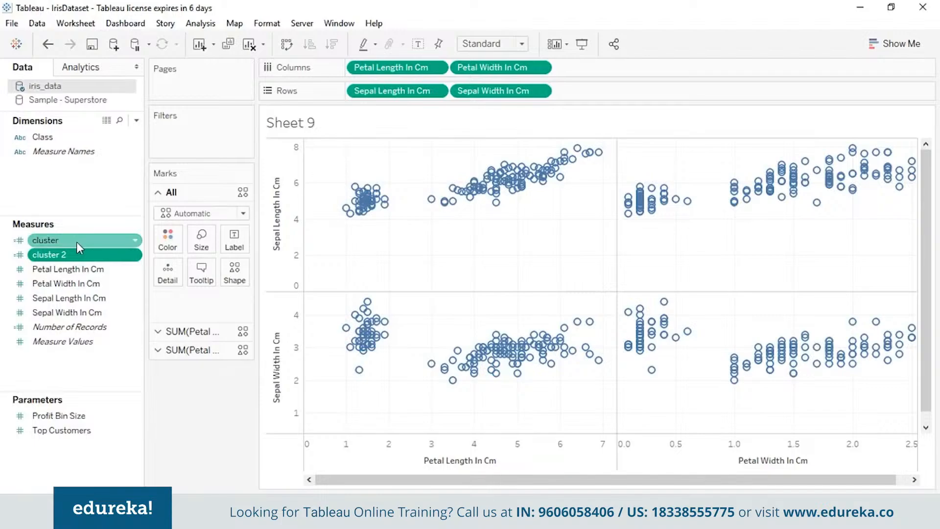
Color the scatter plot marks by the cluster measure using the Temperature Diverging palette
{"action": "left_click_drag", "start_coordinate": [76, 242], "coordinate": [171, 239]}
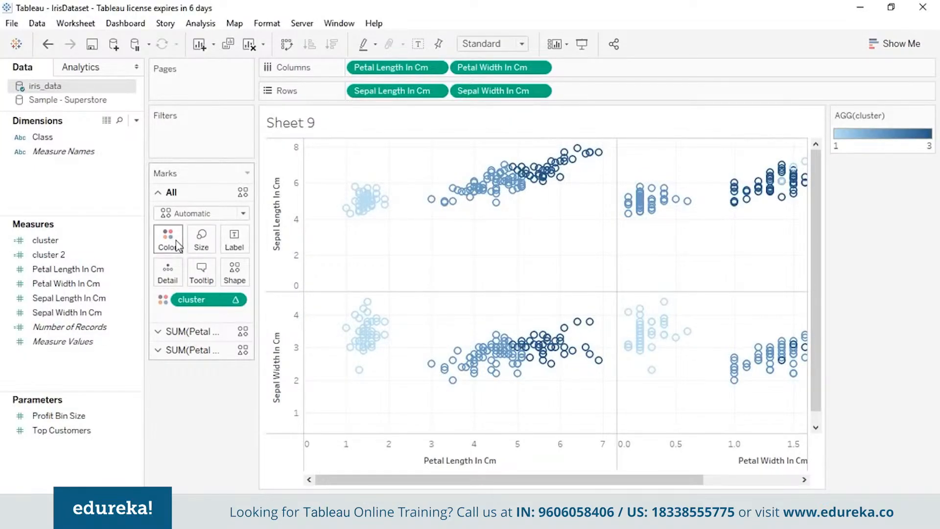
{"action": "left_click", "coordinate": [179, 245]}
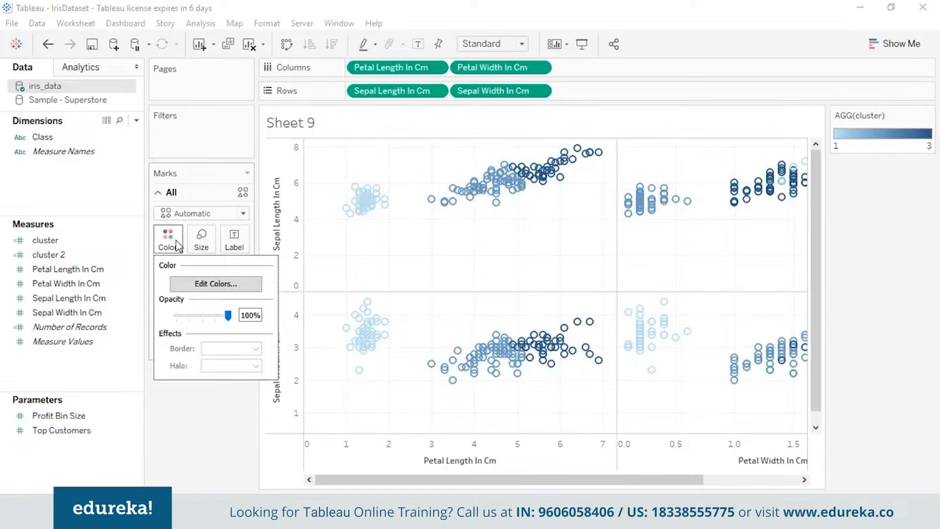
{"action": "left_click", "coordinate": [216, 285]}
{"action": "left_click", "coordinate": [601, 213]}
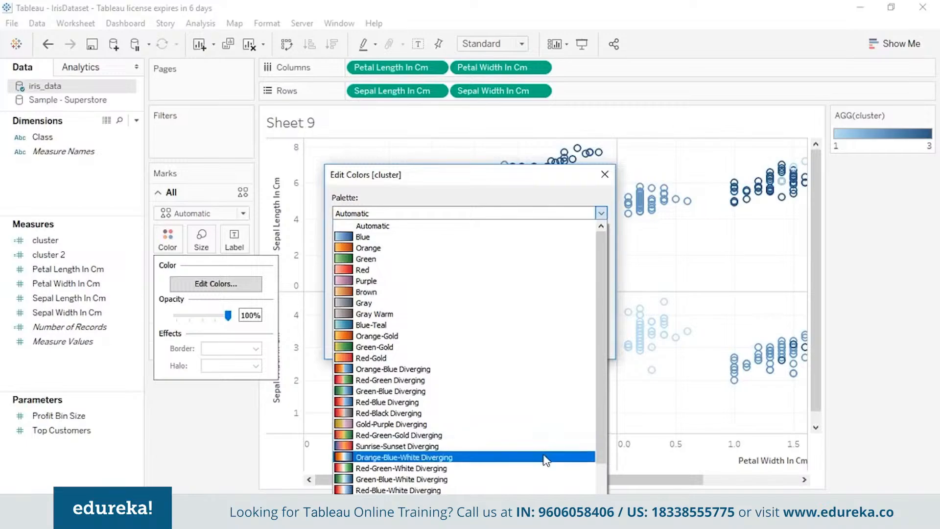
{"action": "scroll", "coordinate": [542, 460], "scroll_direction": "down", "scroll_amount": 2}
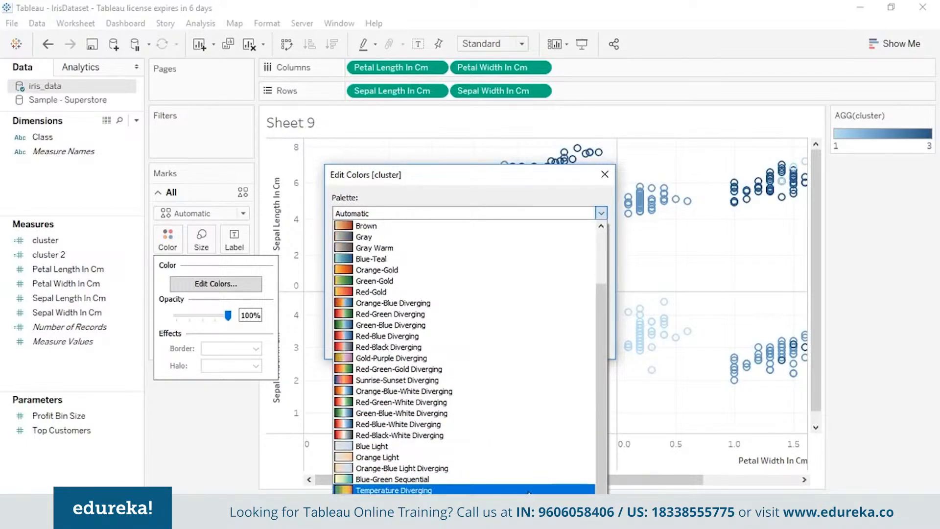
{"action": "left_click", "coordinate": [534, 490]}
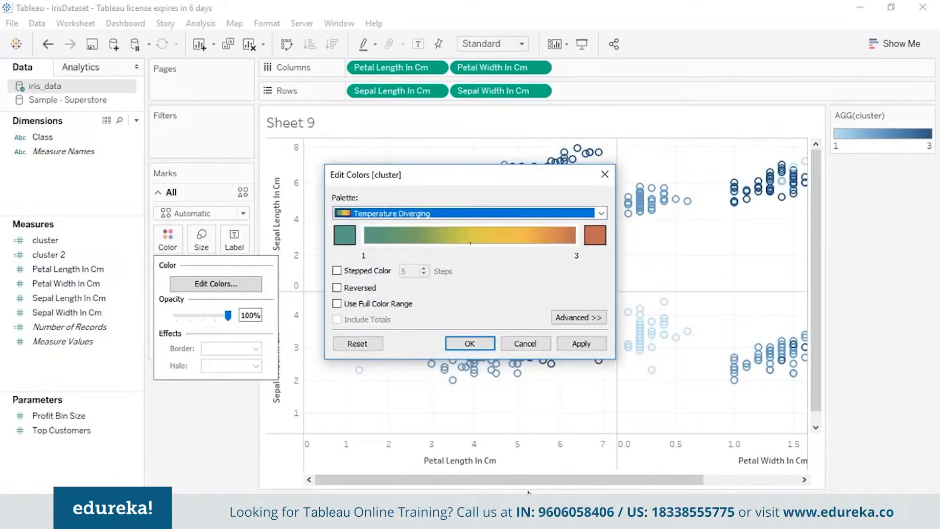
{"action": "left_click", "coordinate": [580, 343]}
{"action": "left_click", "coordinate": [448, 343]}
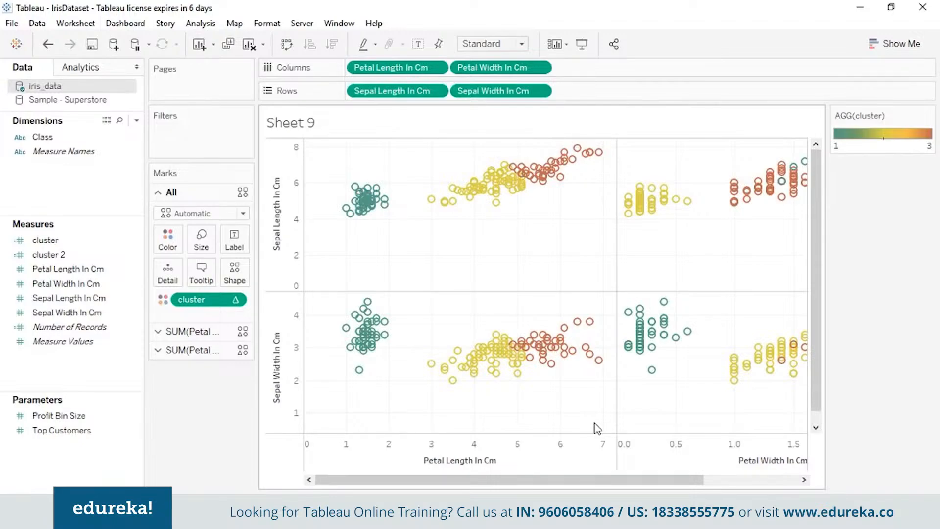
Switch to Google Chrome and view the Tableau Public gallery page
{"action": "key", "text": "alt+Tab"}
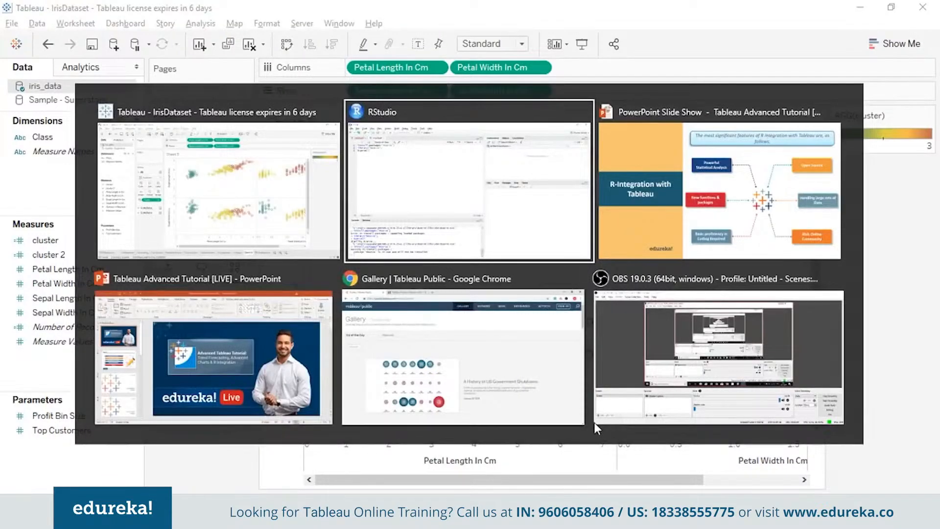
{"action": "key", "text": "Tab"}
{"action": "key", "text": "Tab"}
{"action": "key", "text": "Tab"}
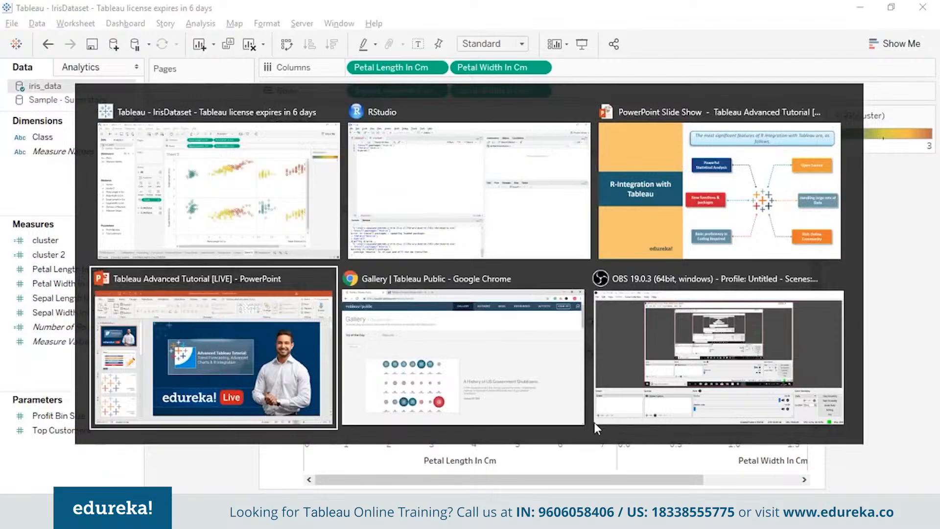
{"action": "left_click_drag", "start_coordinate": [935, 141], "coordinate": [931, 116]}
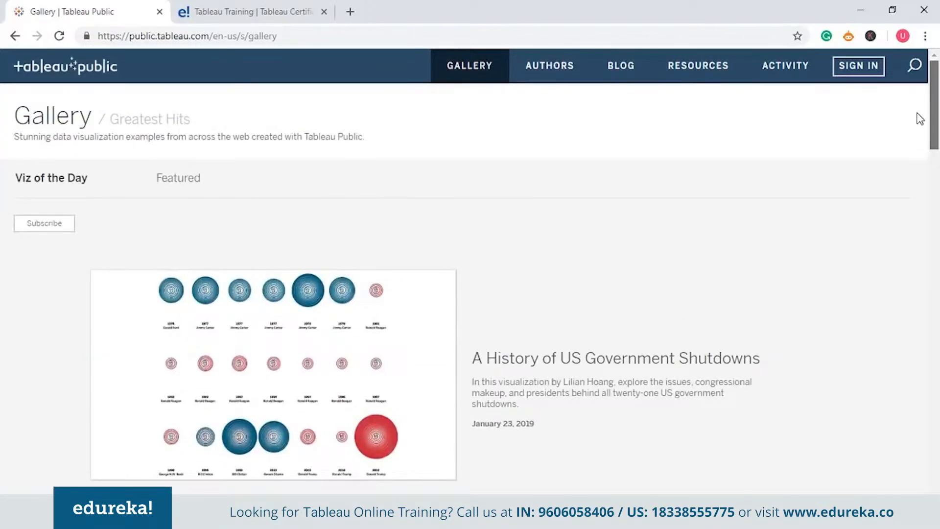